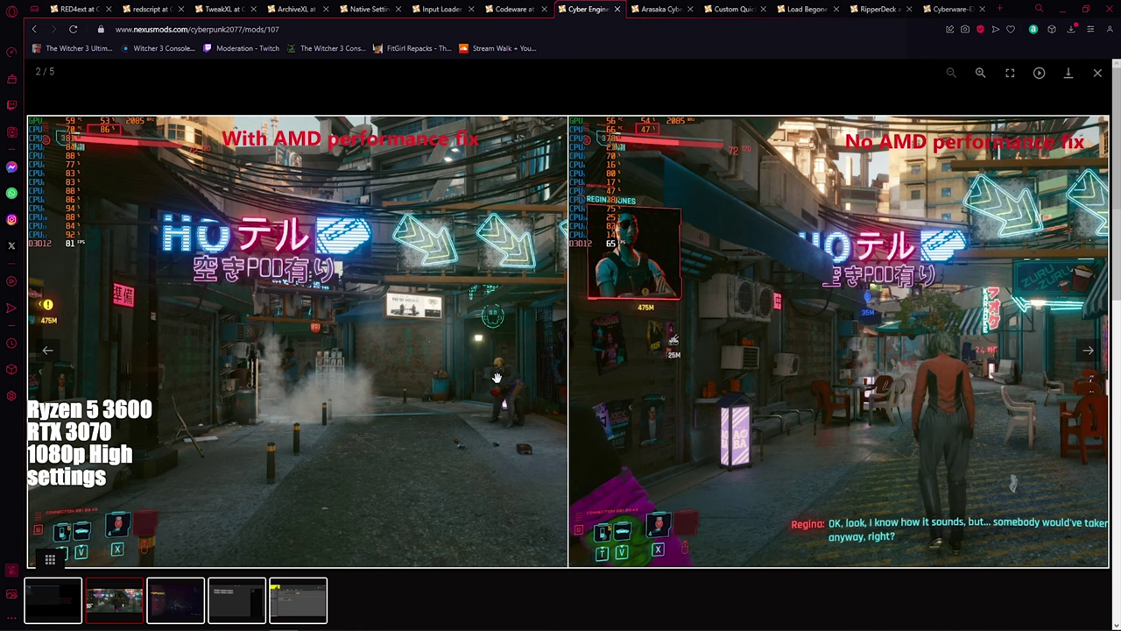
Look through the Cyber Engine Tweaks mod's image gallery, close it, and view the mod page's description
key("Right")
key("Right")
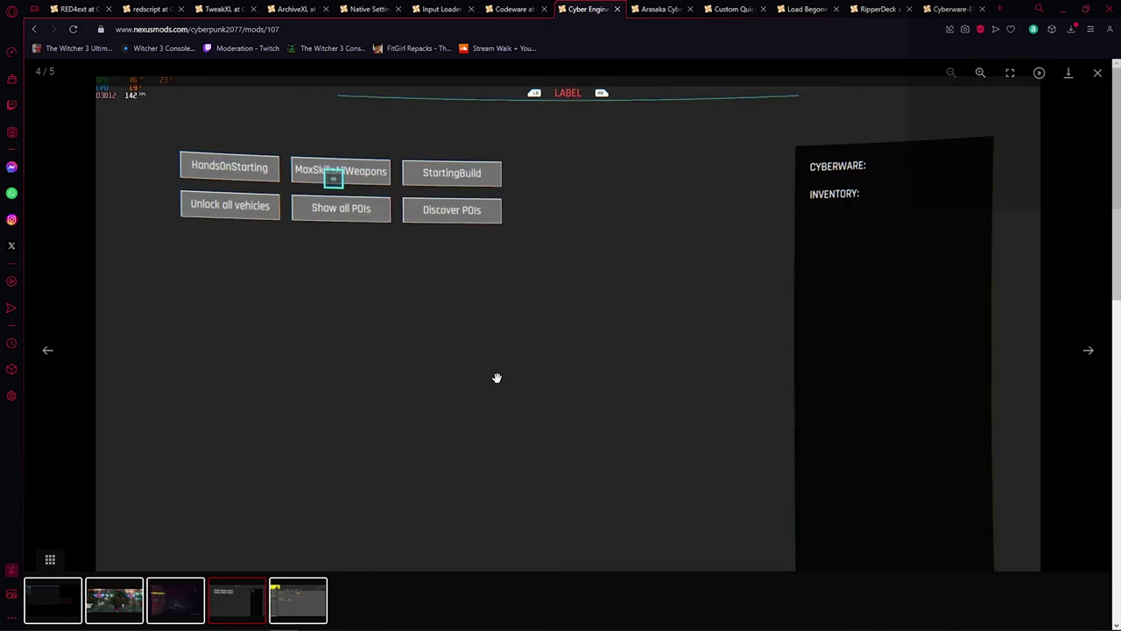
key("Right")
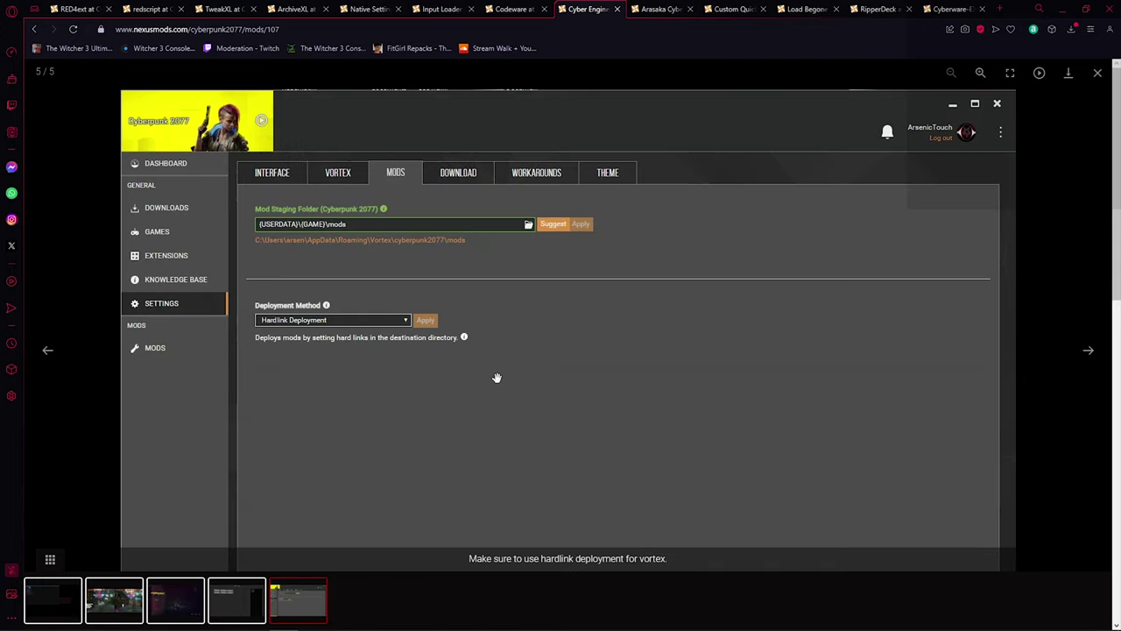
key("Right")
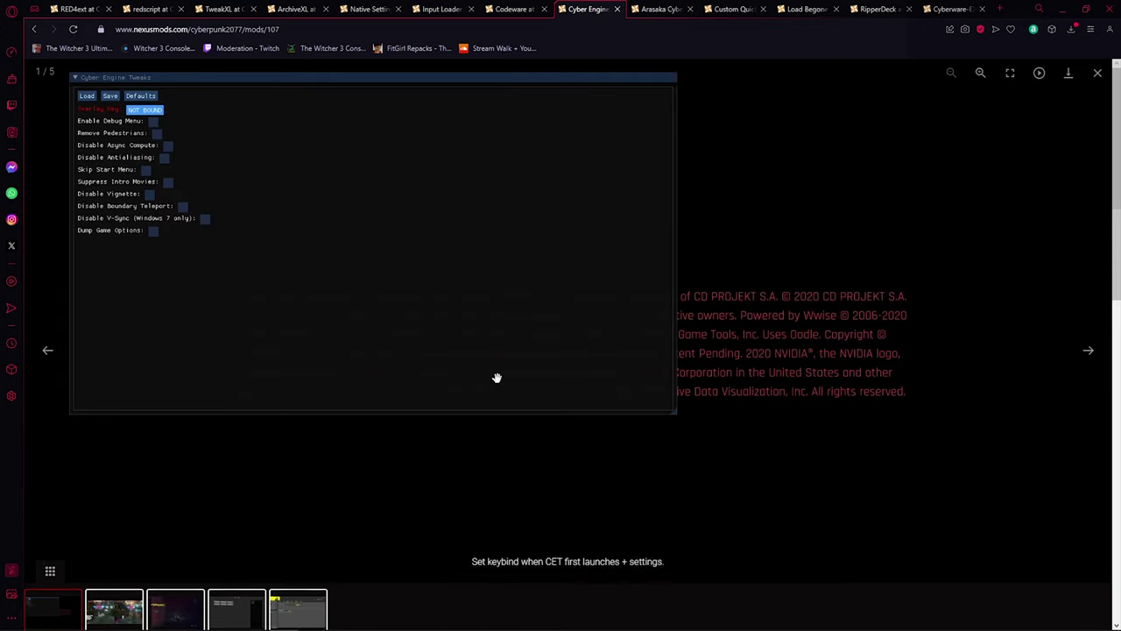
key("Escape")
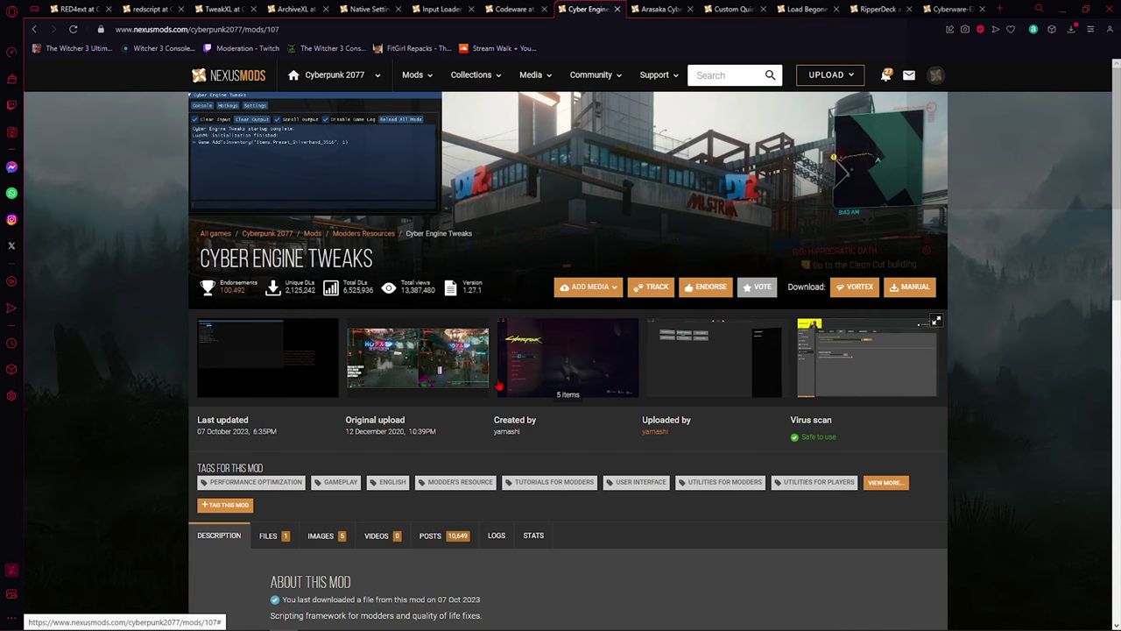
scroll(498, 386, "down", 2)
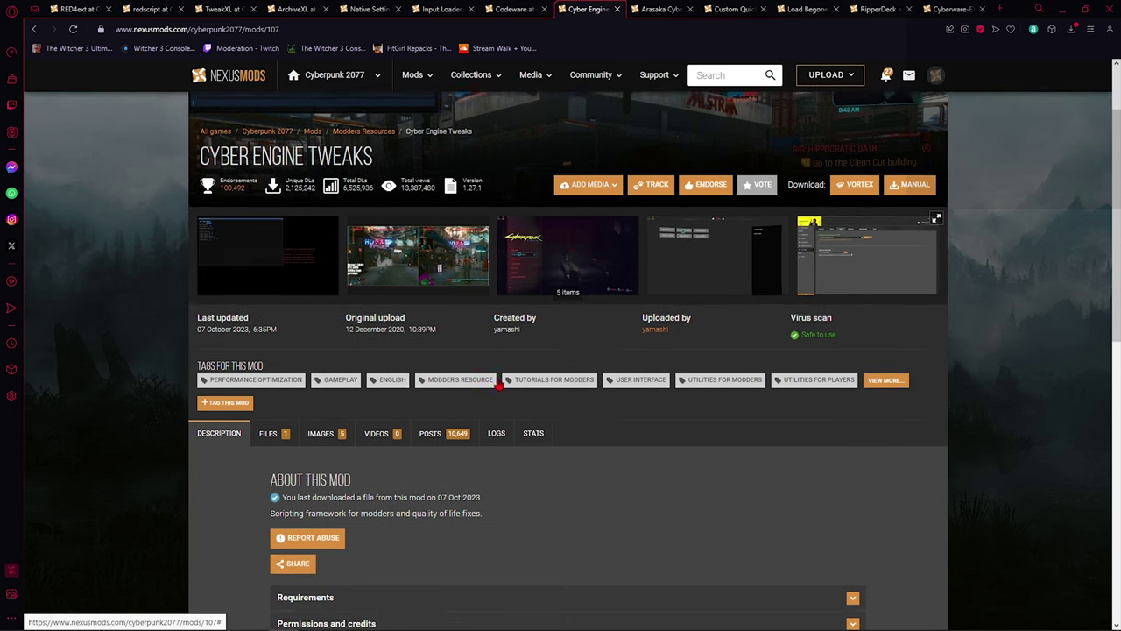
scroll(525, 455, "up", 2)
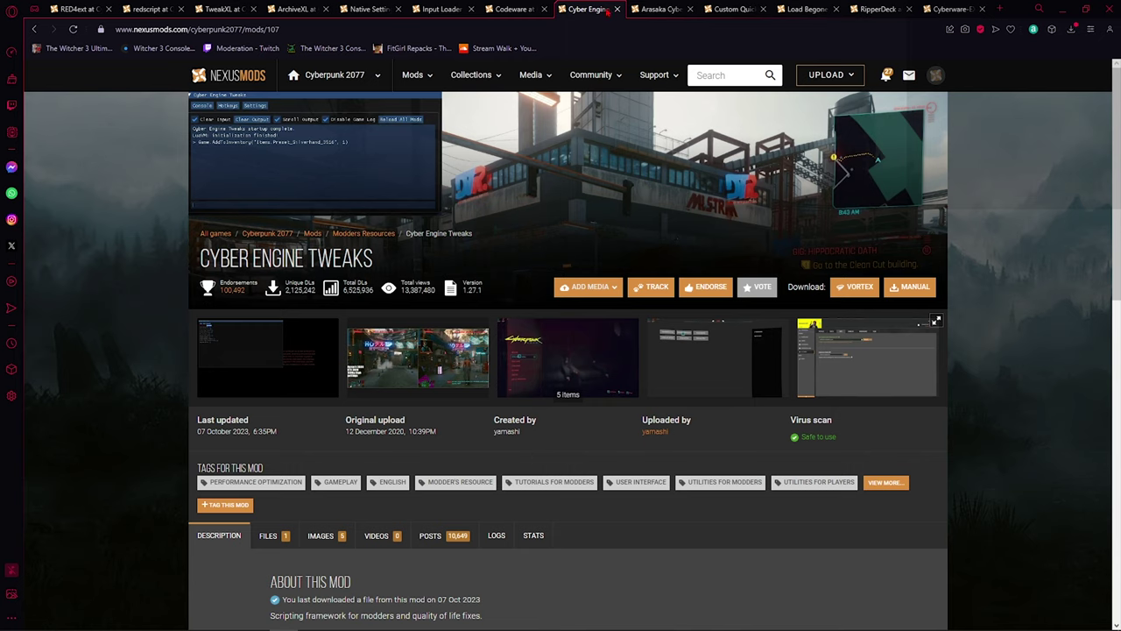
Look over the open mod pages in order: RED4ext, redscript, TweakXL, ArchiveXL, Native Settings UI, Input Loader and Codeware
left_click(88, 9)
left_click(157, 9)
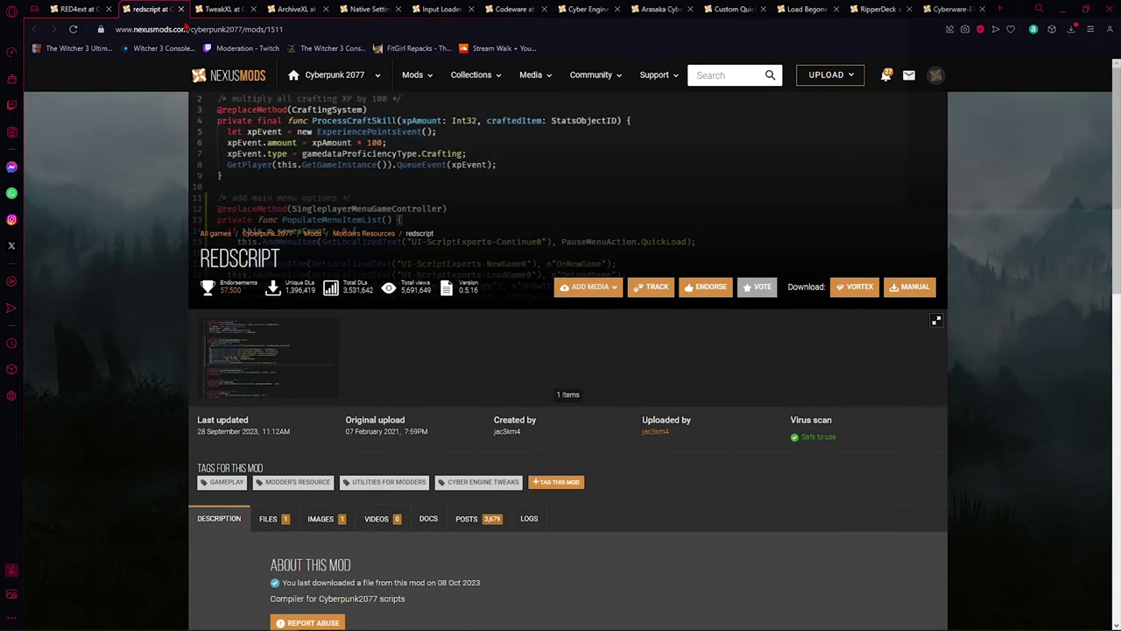
left_click(224, 8)
left_click(298, 8)
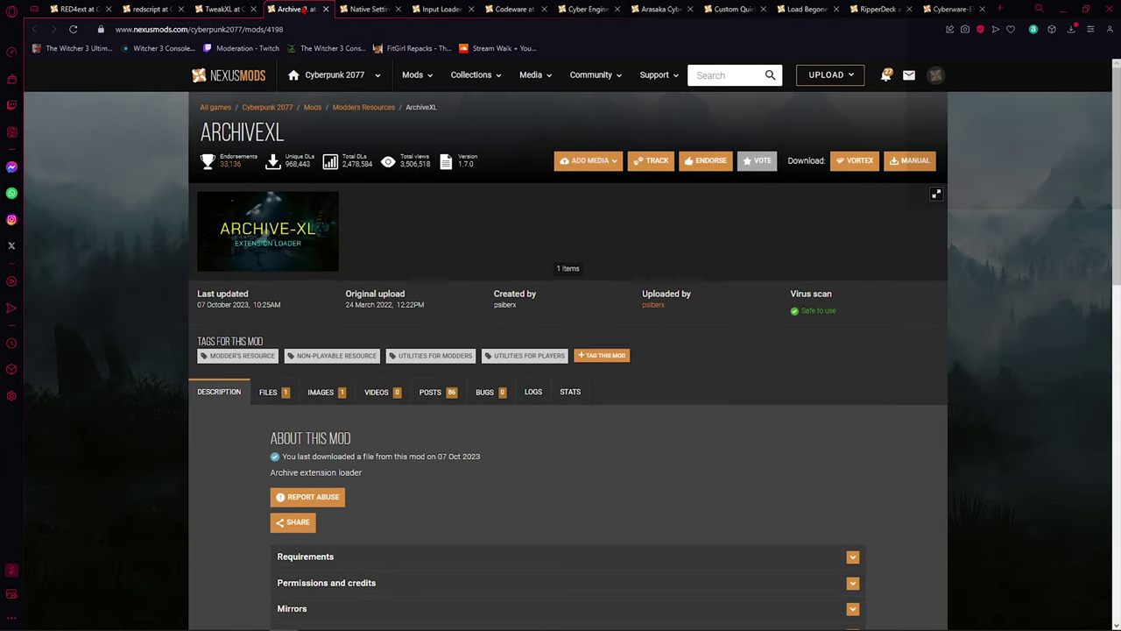
left_click(368, 9)
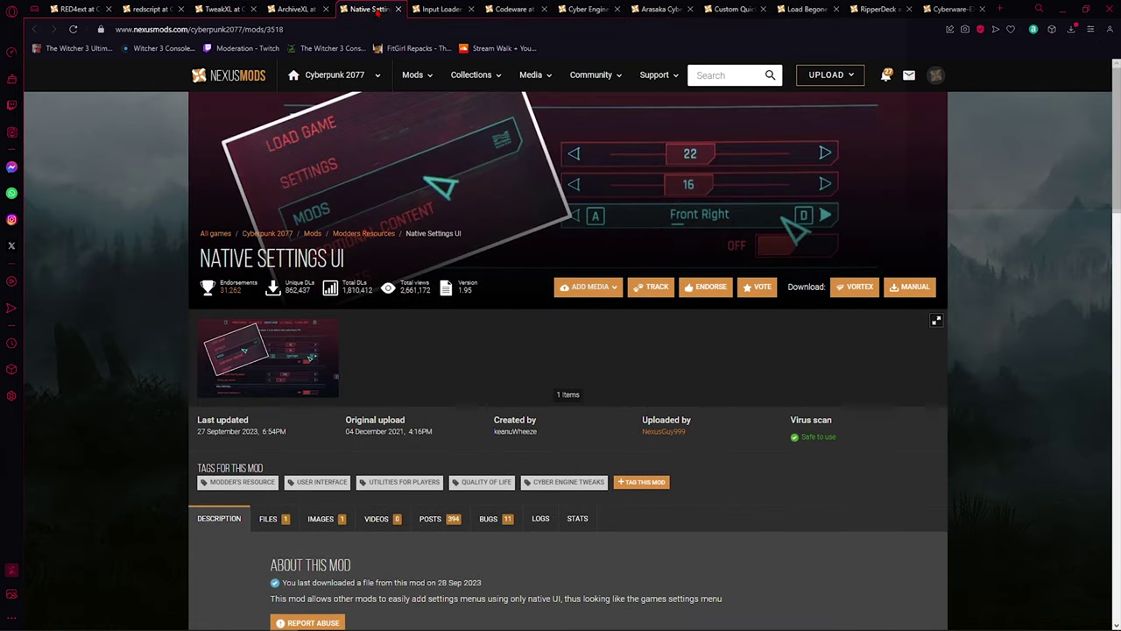
left_click(443, 9)
left_click(514, 9)
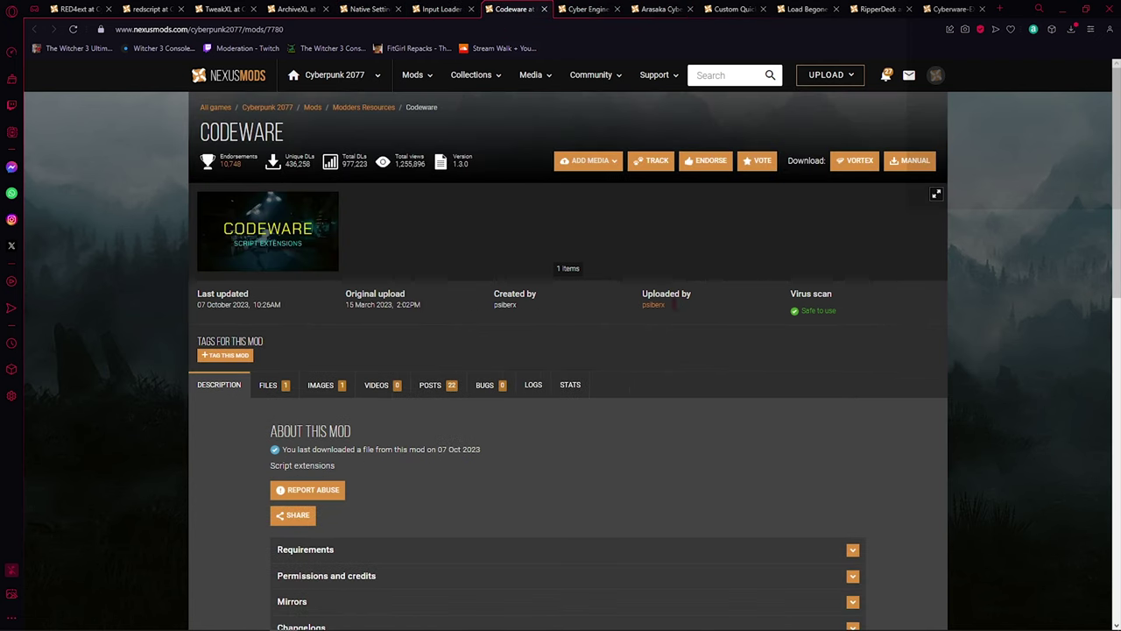
Expand the Requirements section on the Codeware page and check which mods it needs
scroll(413, 494, "down", 2)
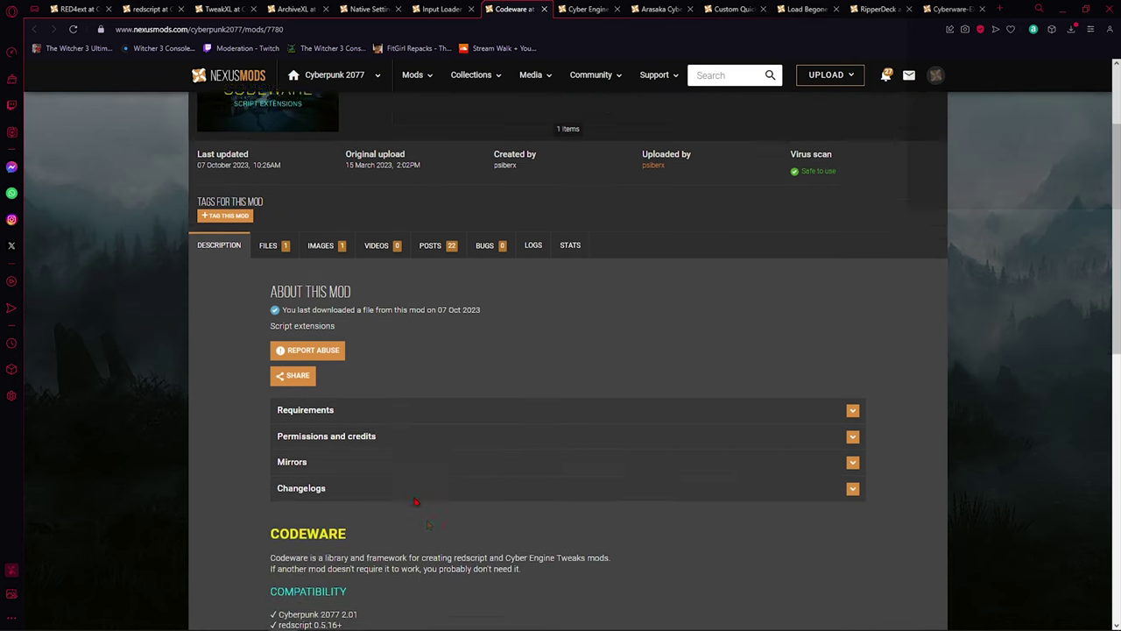
left_click(369, 376)
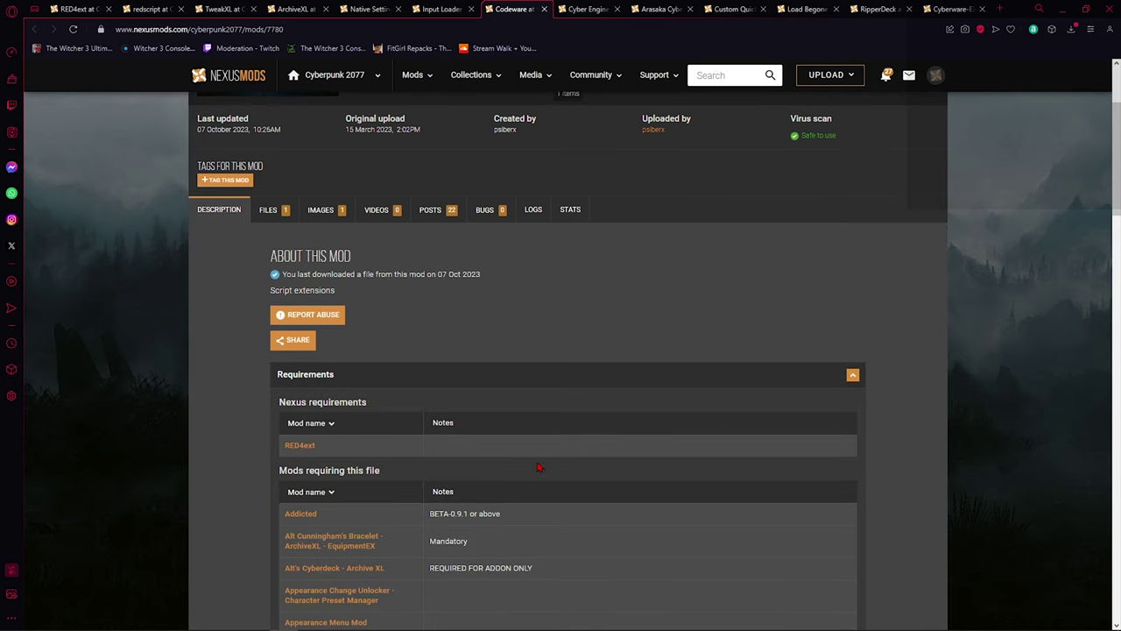
scroll(528, 437, "up", 2)
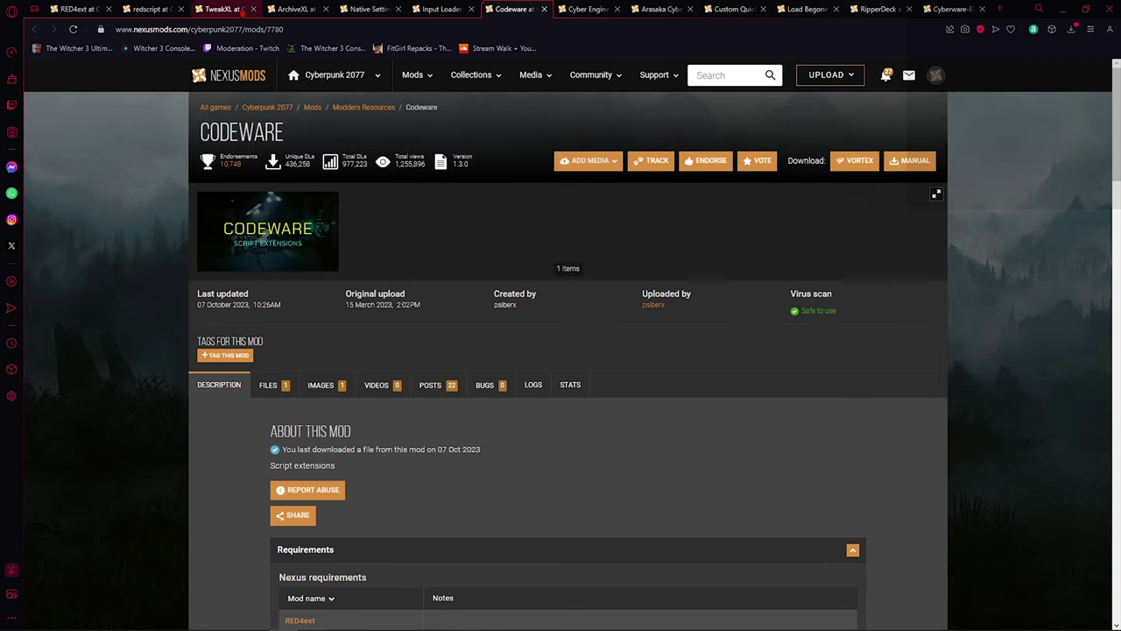
Bring up the TweakXL page, then switch to File Explorer and open the ArchiveXL folder inside 0. CORE MODS
left_click(223, 9)
mouse_move(122, 627)
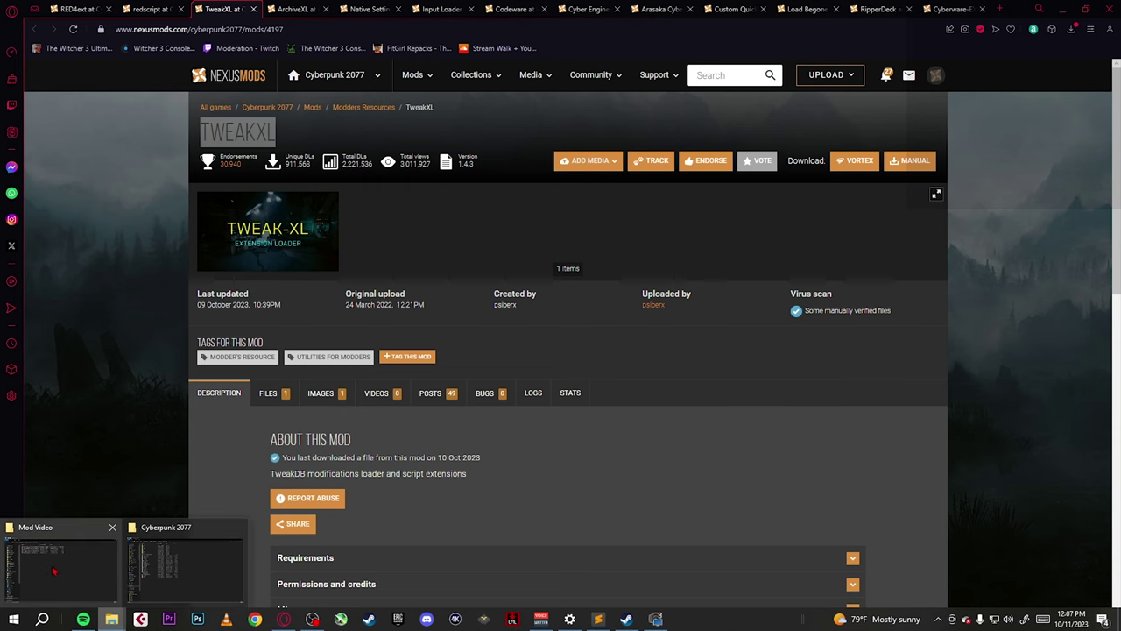
left_click(54, 571)
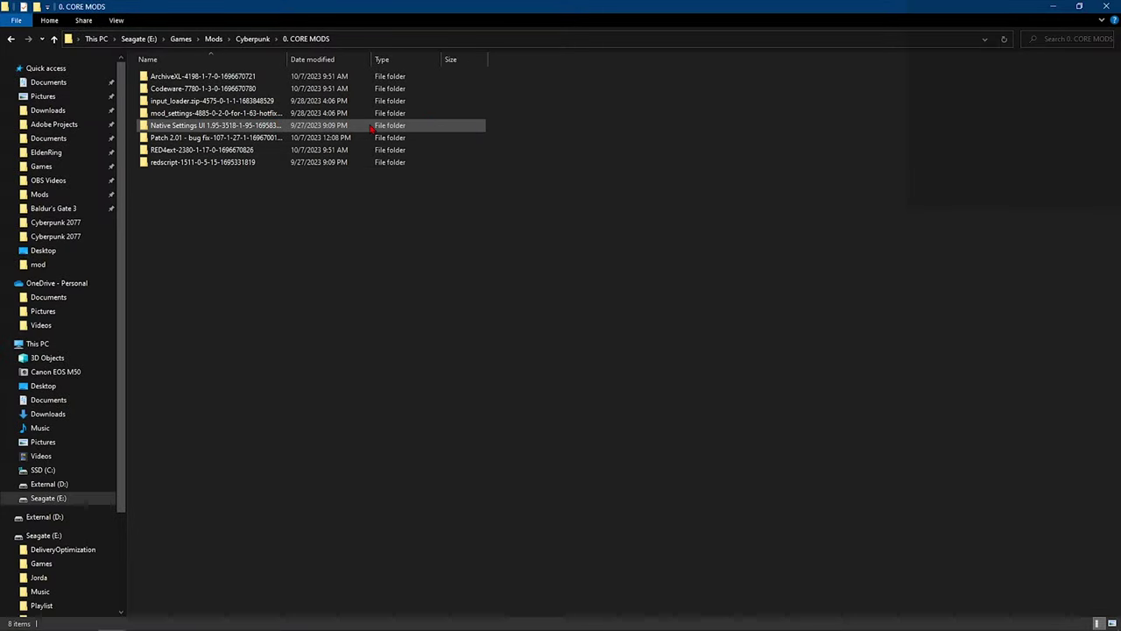
right_click(552, 110)
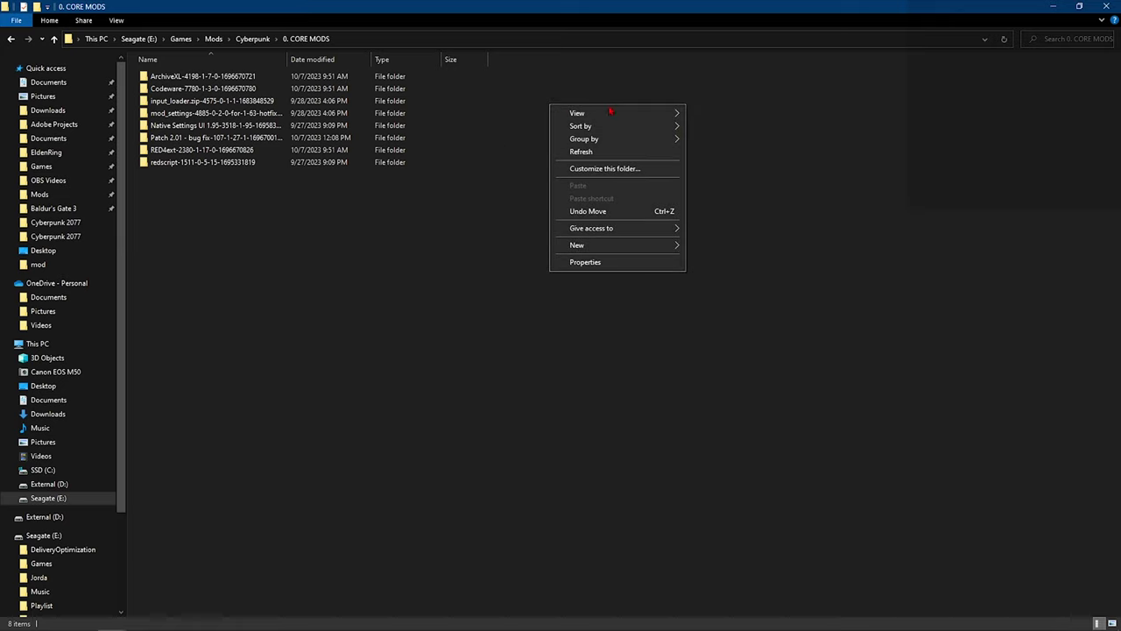
left_click(424, 246)
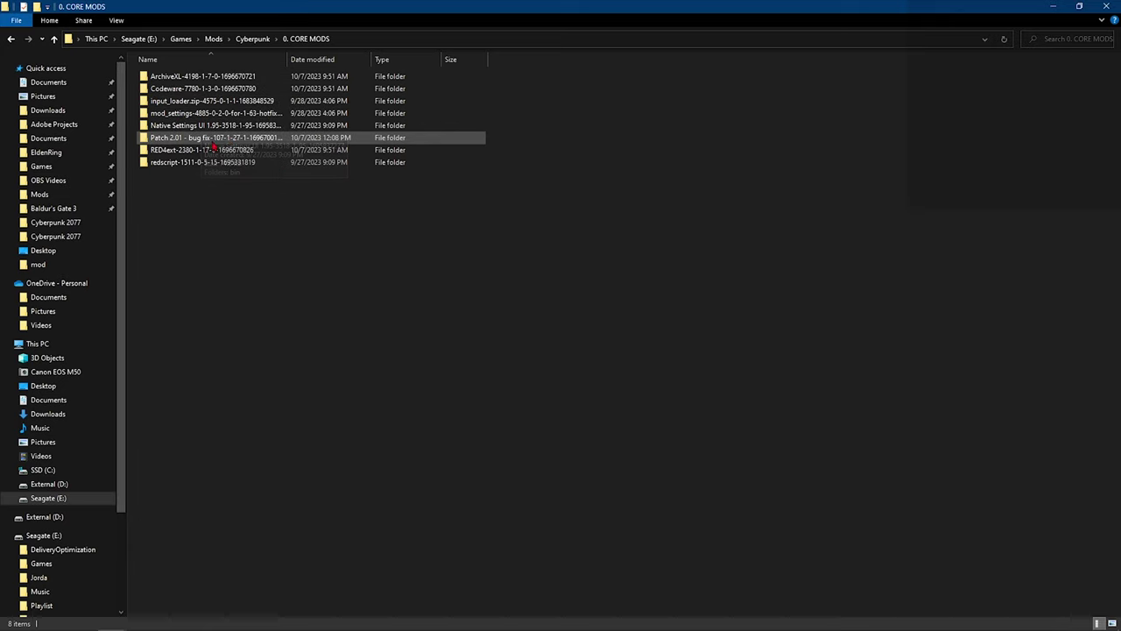
double_click(185, 77)
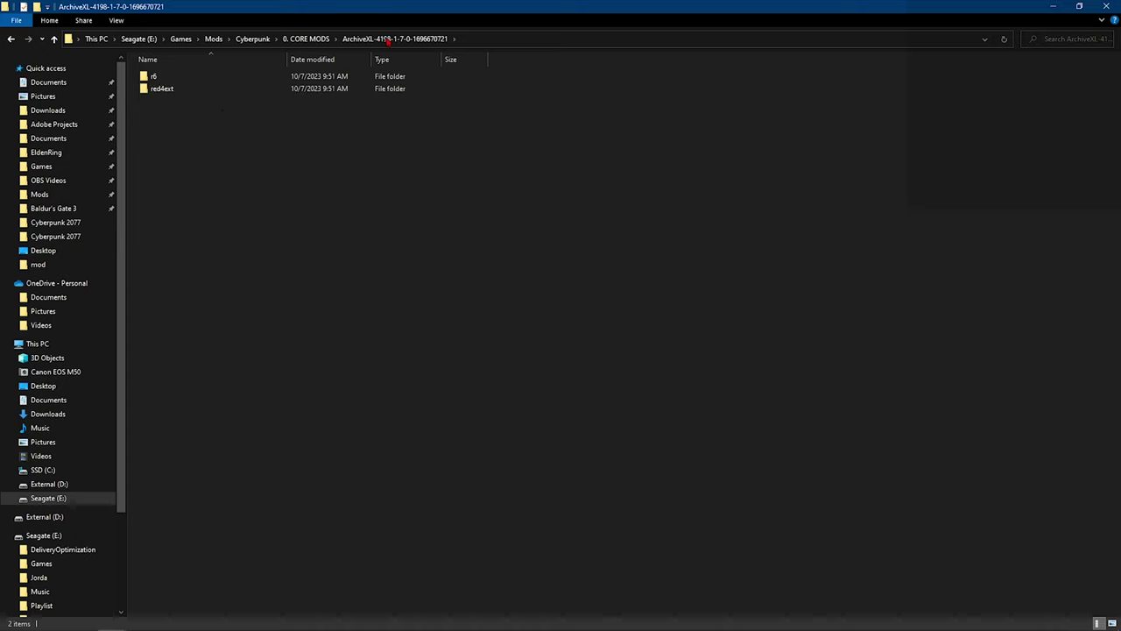
Arrange the ArchiveXL folder window and the Cyberpunk 2077 game folder window side by side
left_click_drag(455, 8, 4, 96)
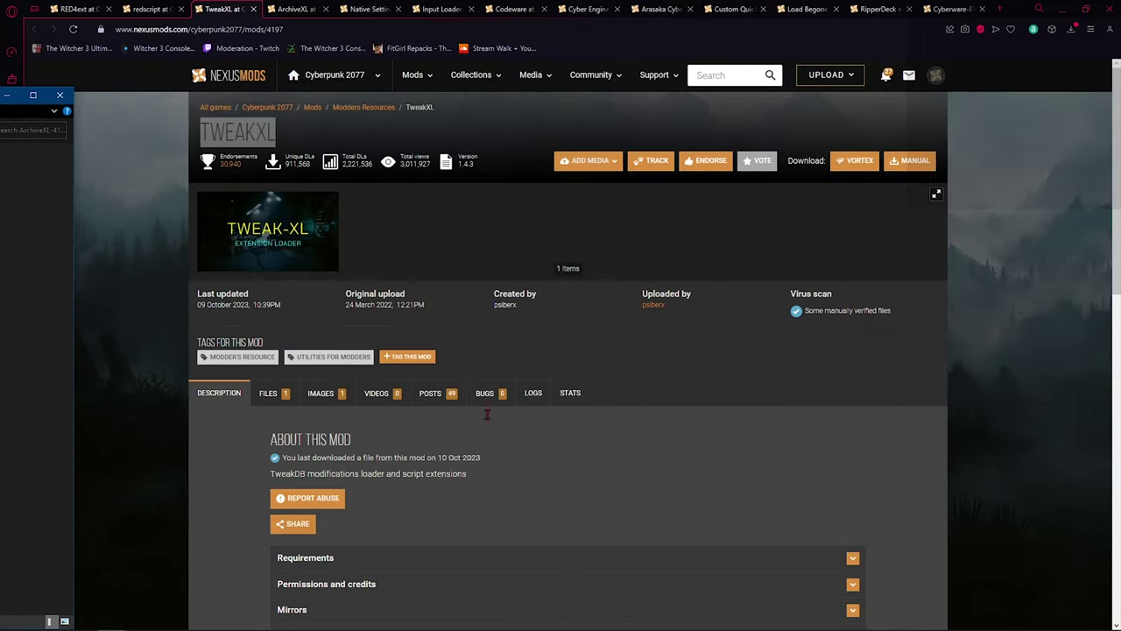
key("alt+Tab")
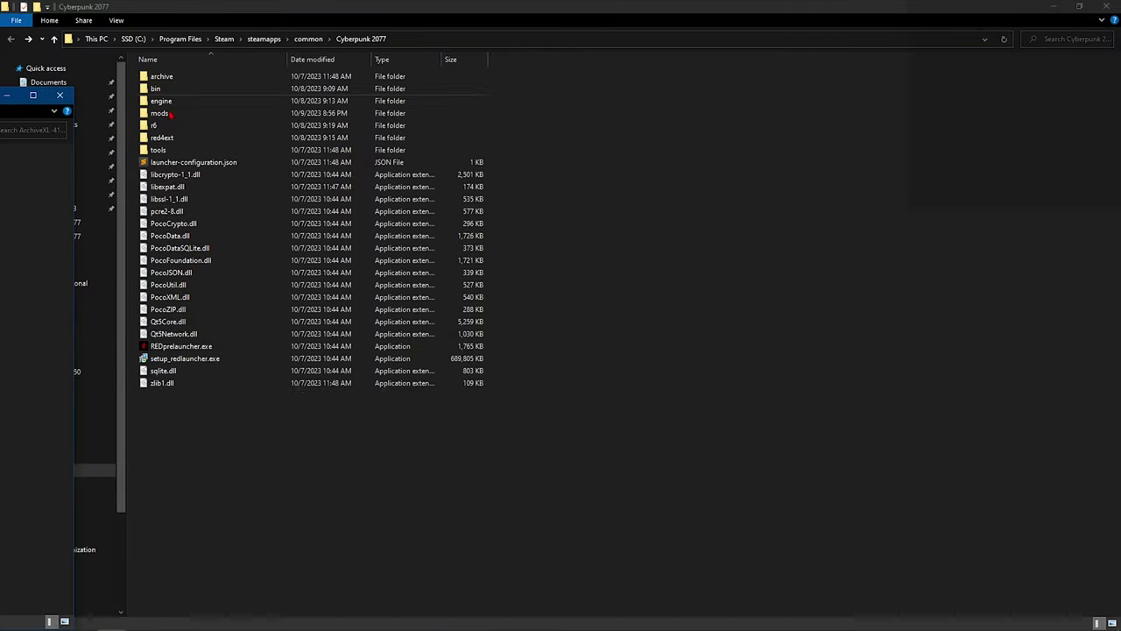
left_click_drag(656, 22, 1119, 54)
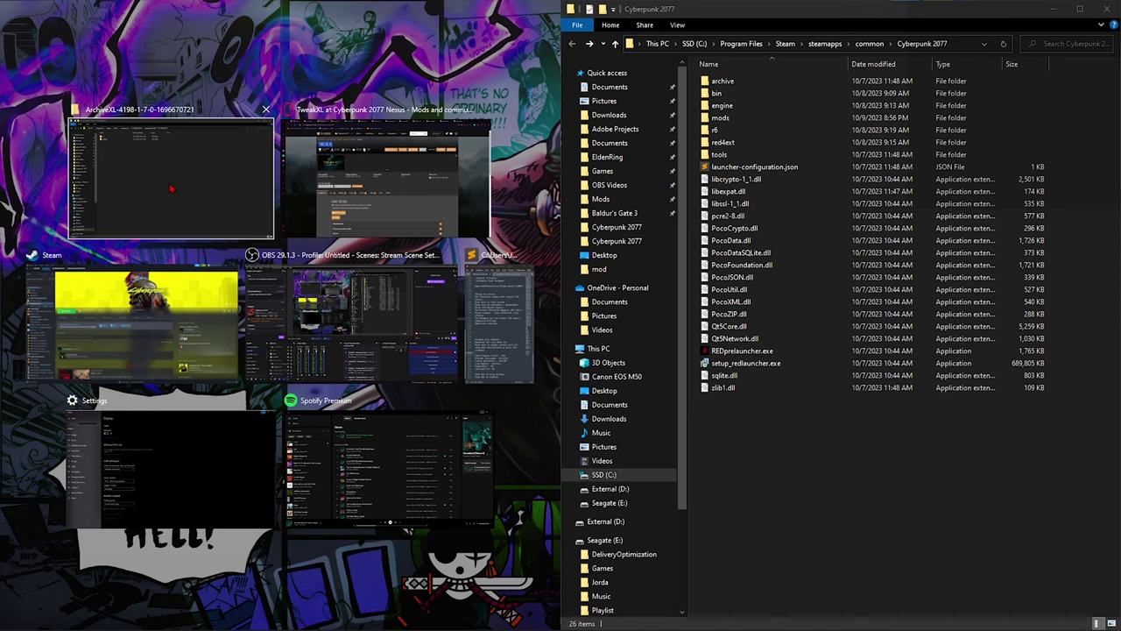
left_click(171, 188)
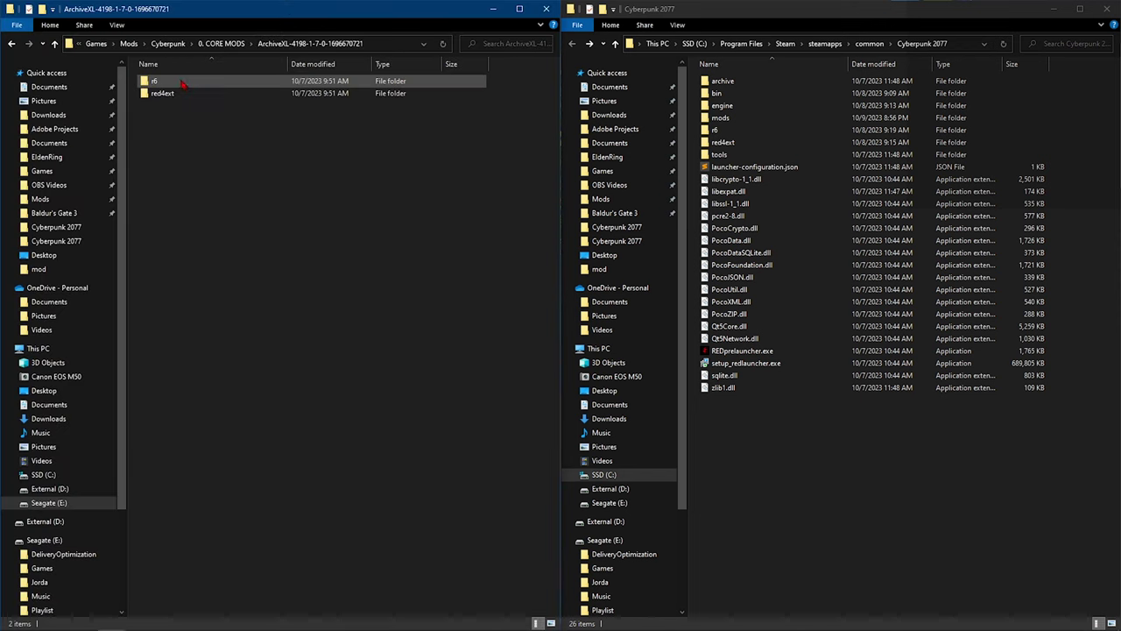
Copy ArchiveXL's r6 and red4ext folders into the Cyberpunk 2077 game folder, skipping files that already exist
key("BackSpace")
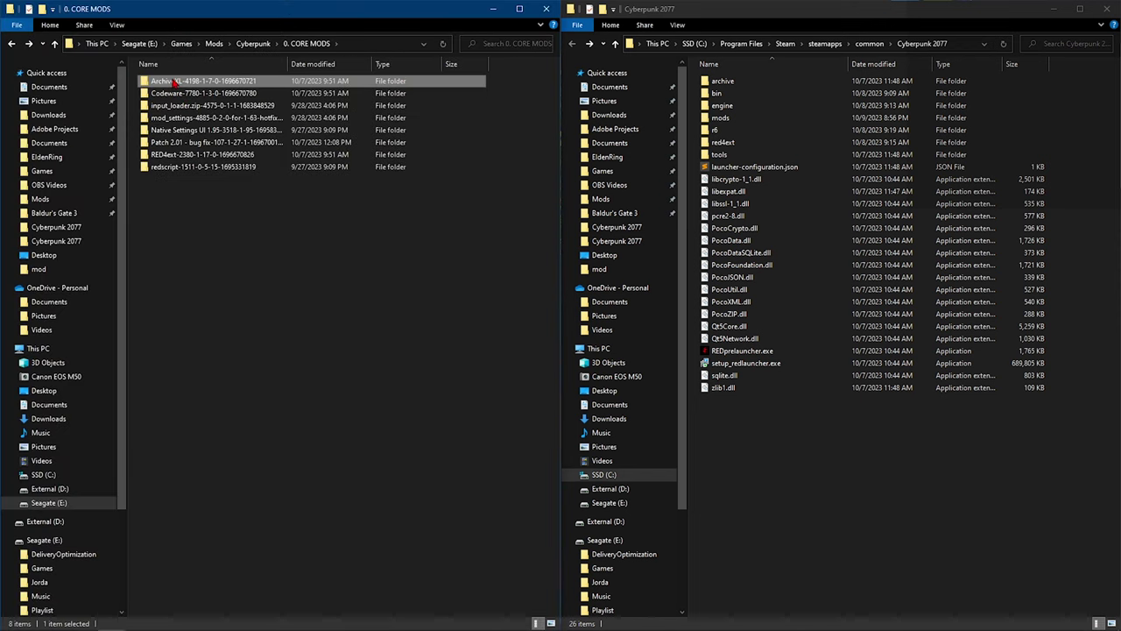
double_click(174, 82)
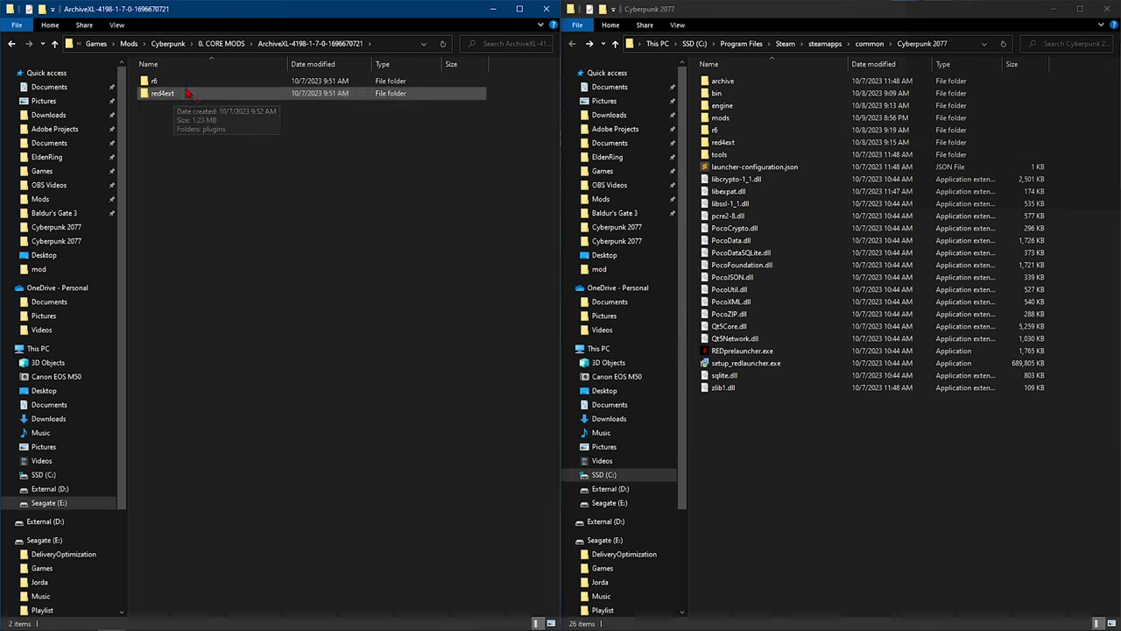
left_click_drag(175, 94, 820, 465)
left_click(155, 80, "shift")
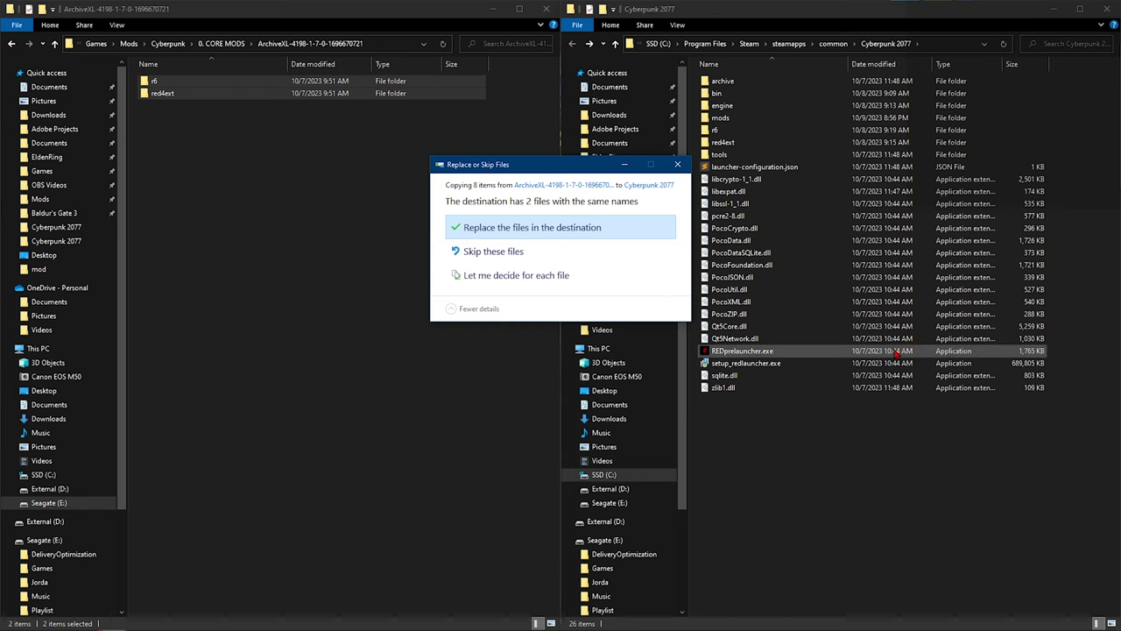
left_click(499, 253)
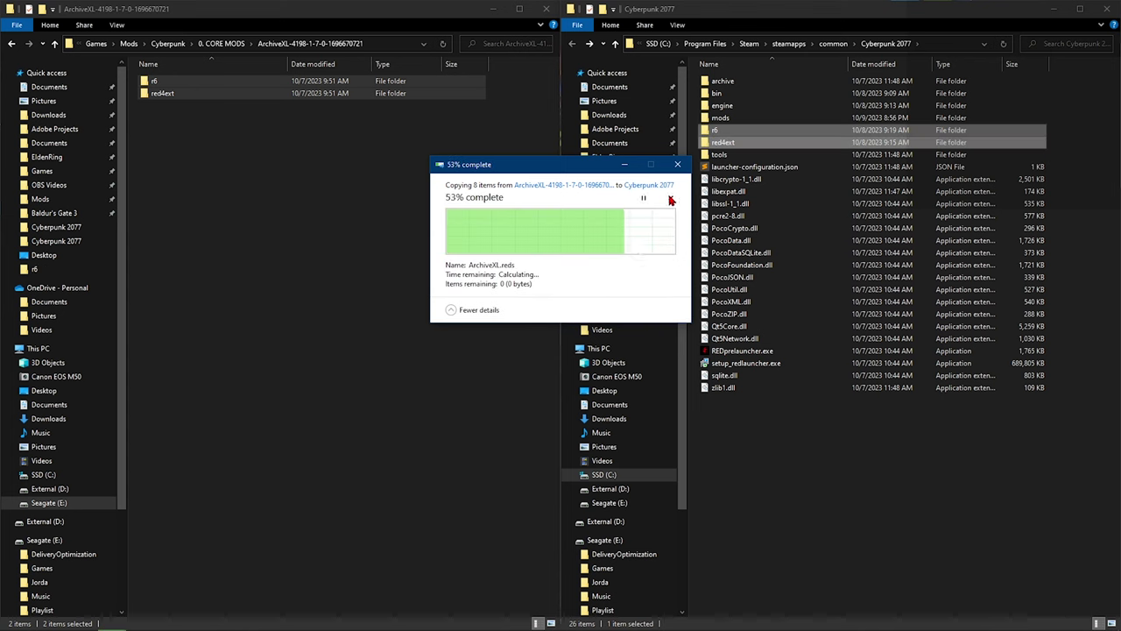
left_click(330, 147)
Copy the r6 and red4ext folders from the Codeware folder into the Cyberpunk 2077 game folder, skipping existing files
key("alt+Up")
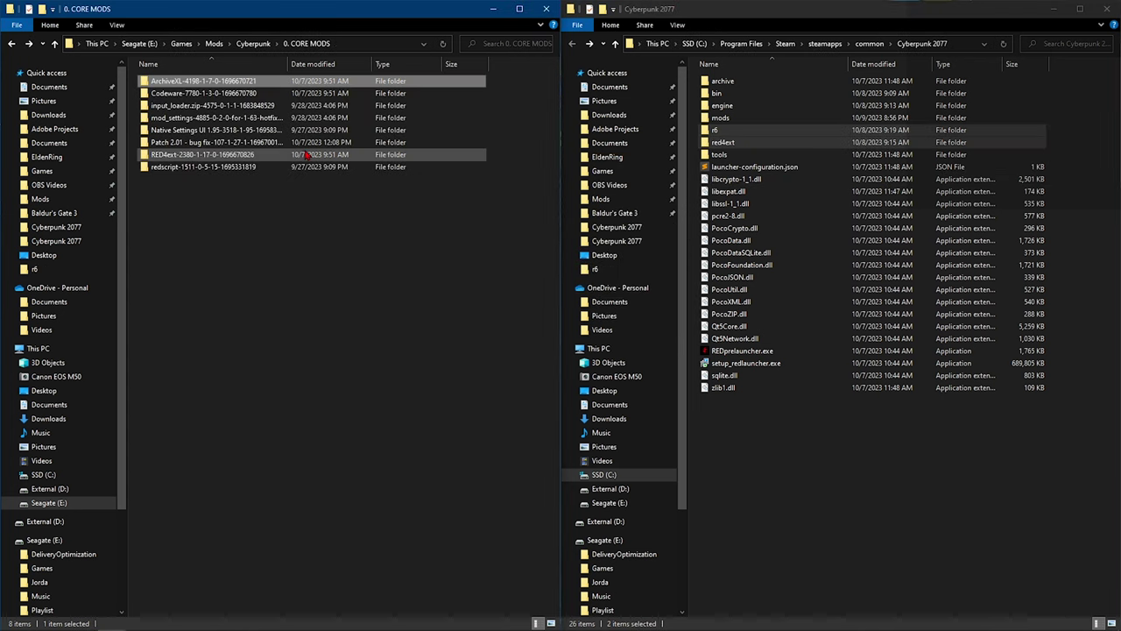
double_click(157, 98)
left_click_drag(256, 154, 807, 457)
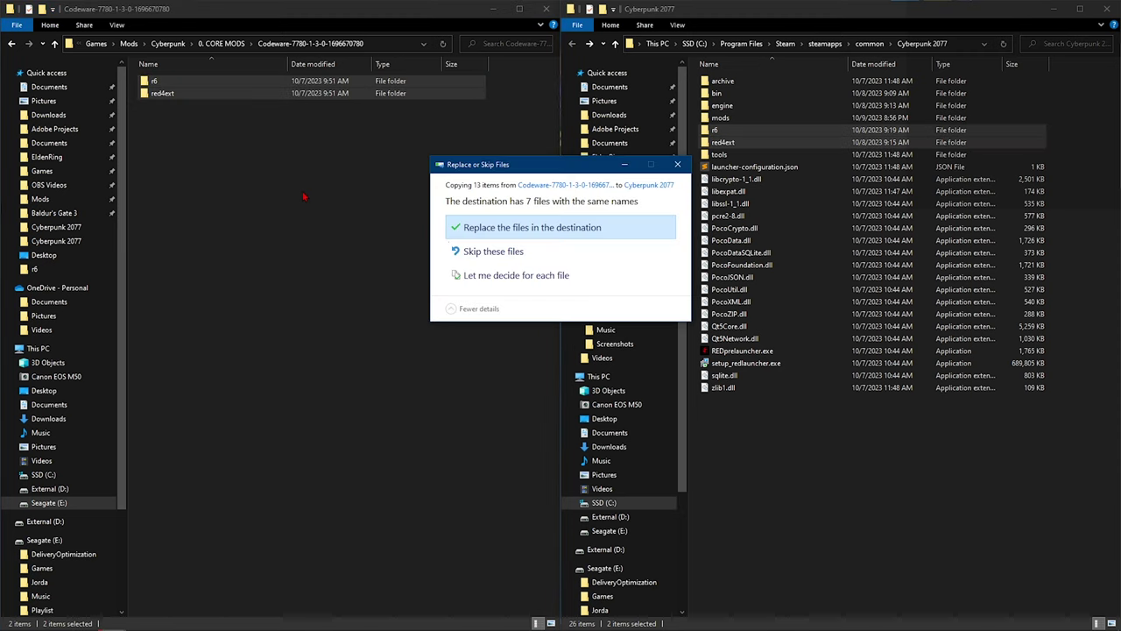
left_click(496, 259)
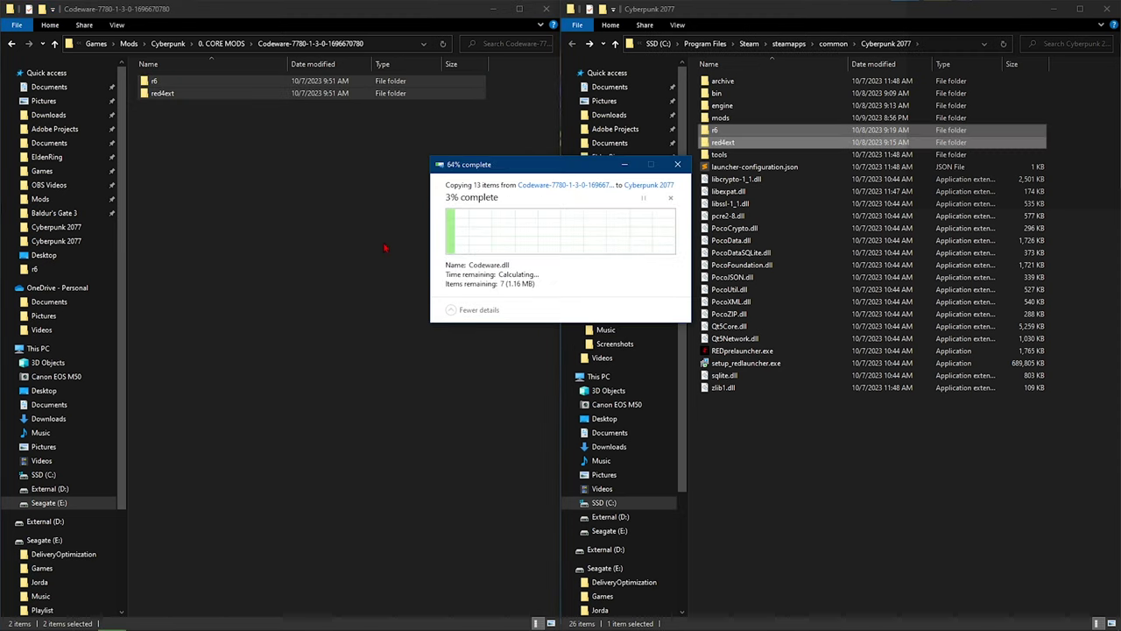
Look inside the input_loader folder and return to 0. CORE MODS
key("BackSpace")
double_click(178, 106)
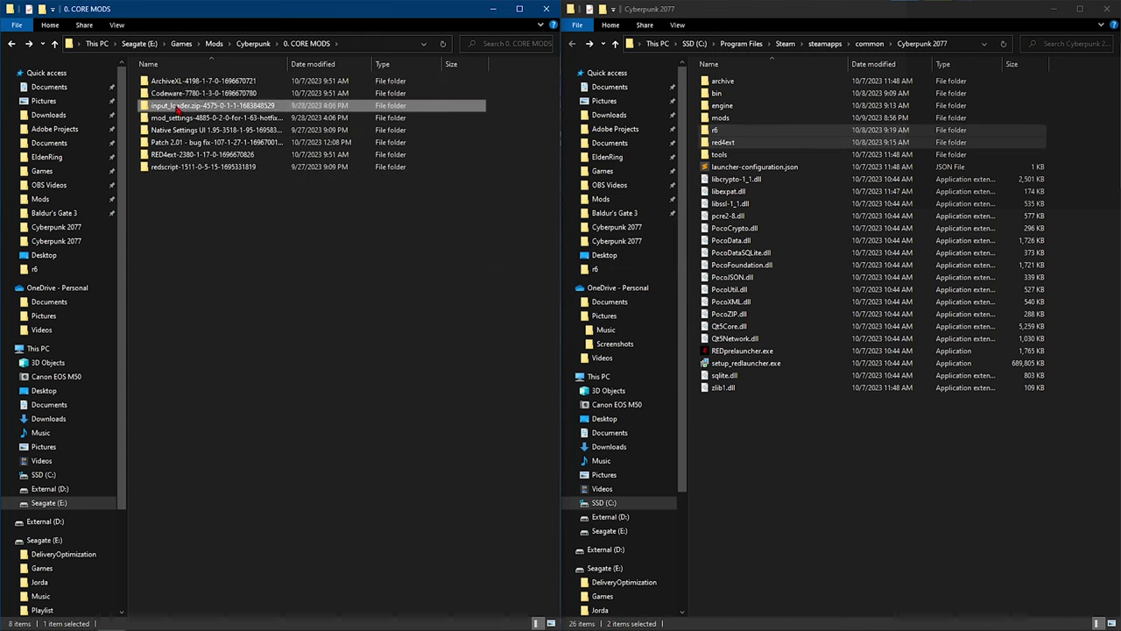
key("BackSpace")
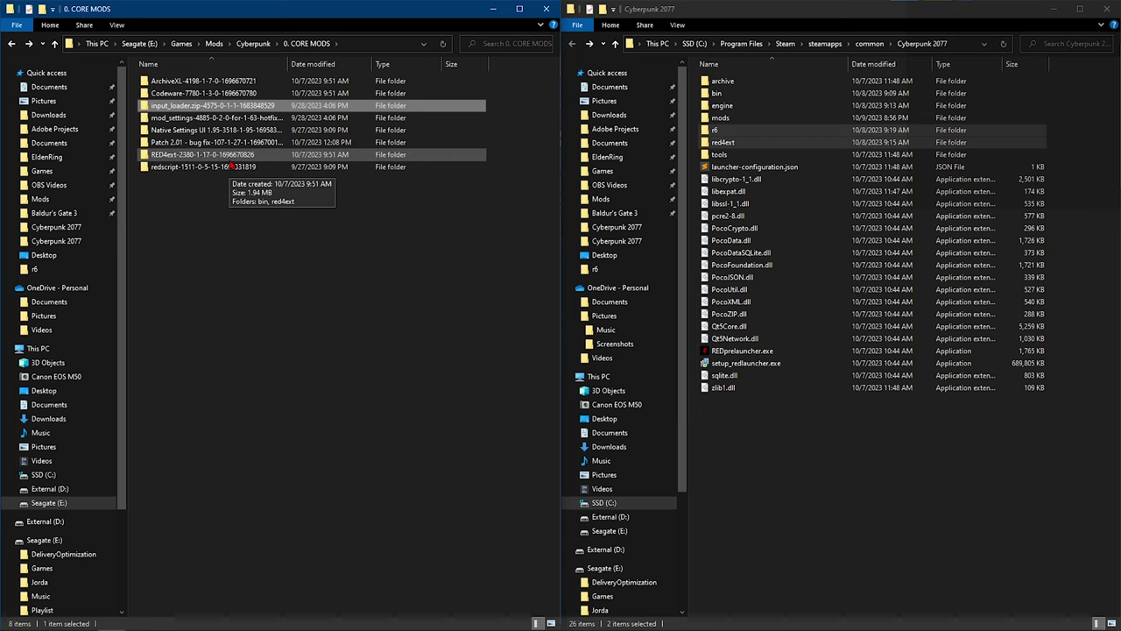
left_click(286, 221)
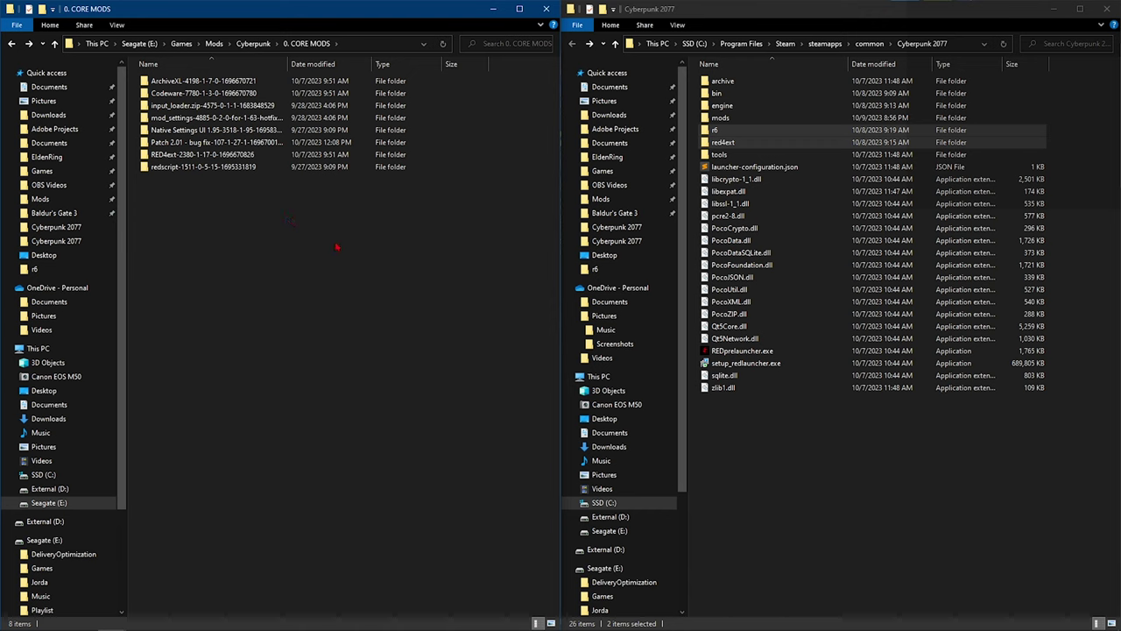
left_click_drag(336, 245, 170, 75)
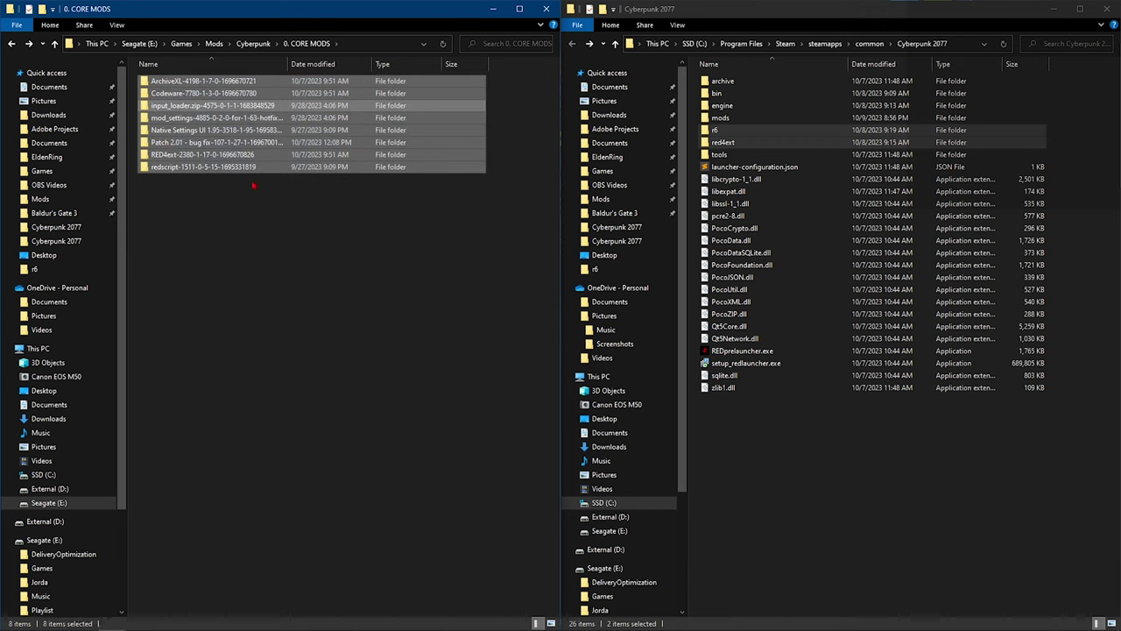
left_click(263, 209)
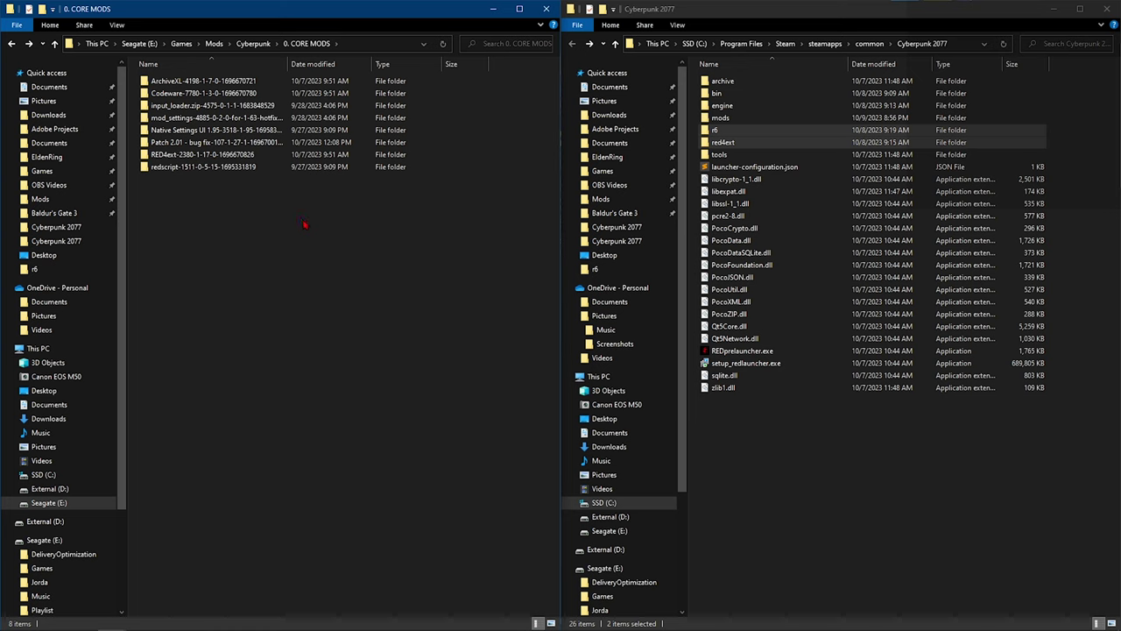
left_click_drag(300, 220, 193, 79)
left_click(297, 271)
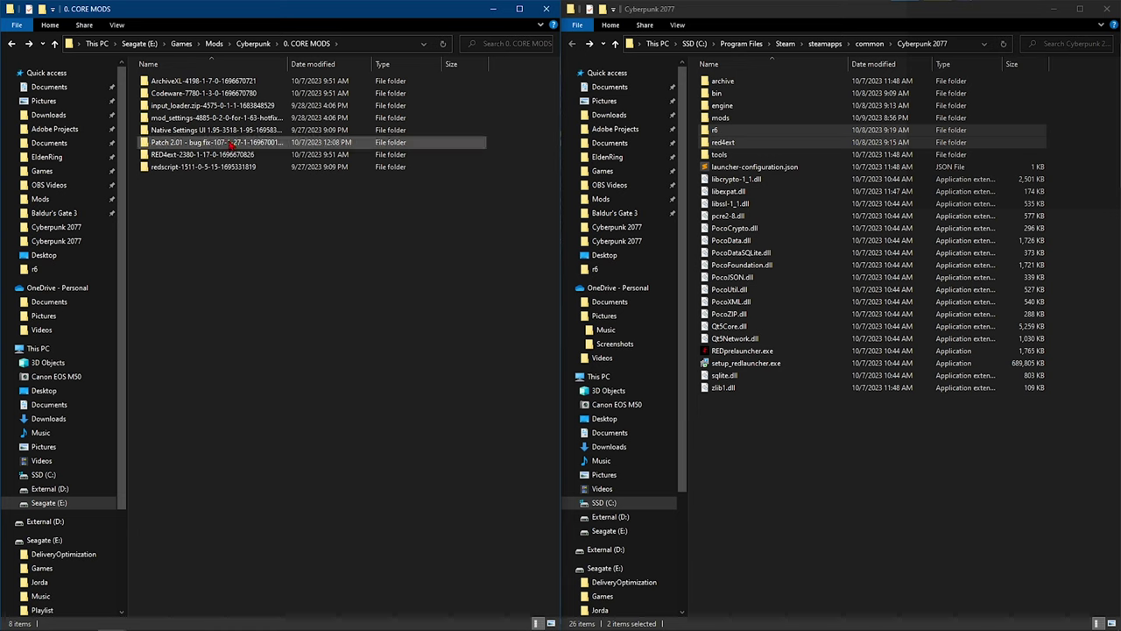
Look inside the redscript and RED4ext folders of 0. CORE MODS and return to the parent Cyberpunk mods folder
double_click(192, 167)
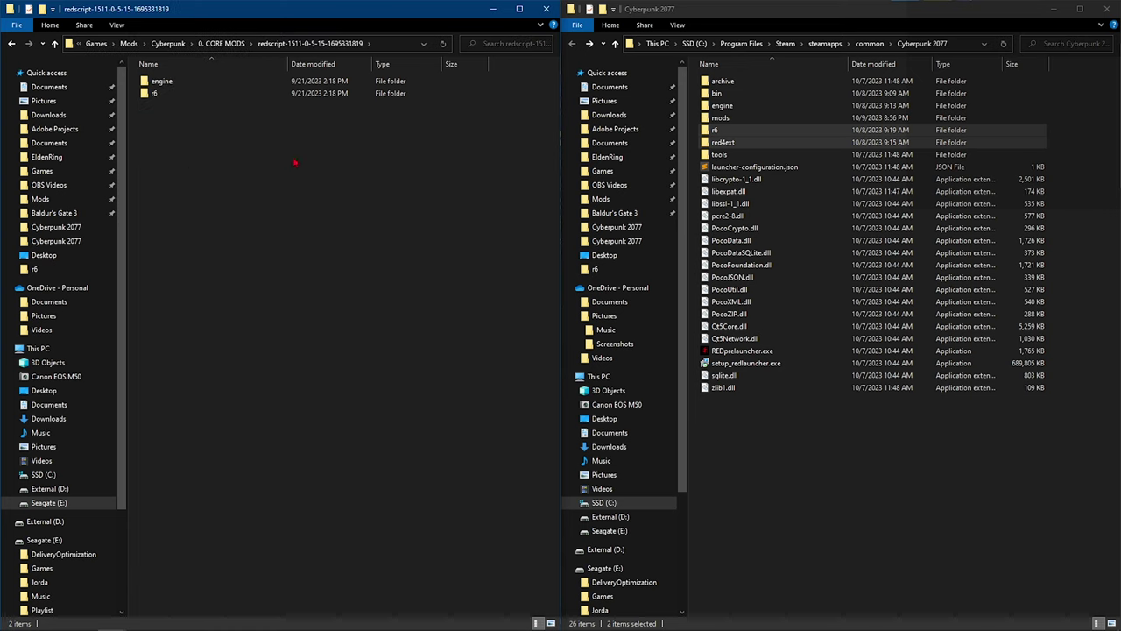
key("BackSpace")
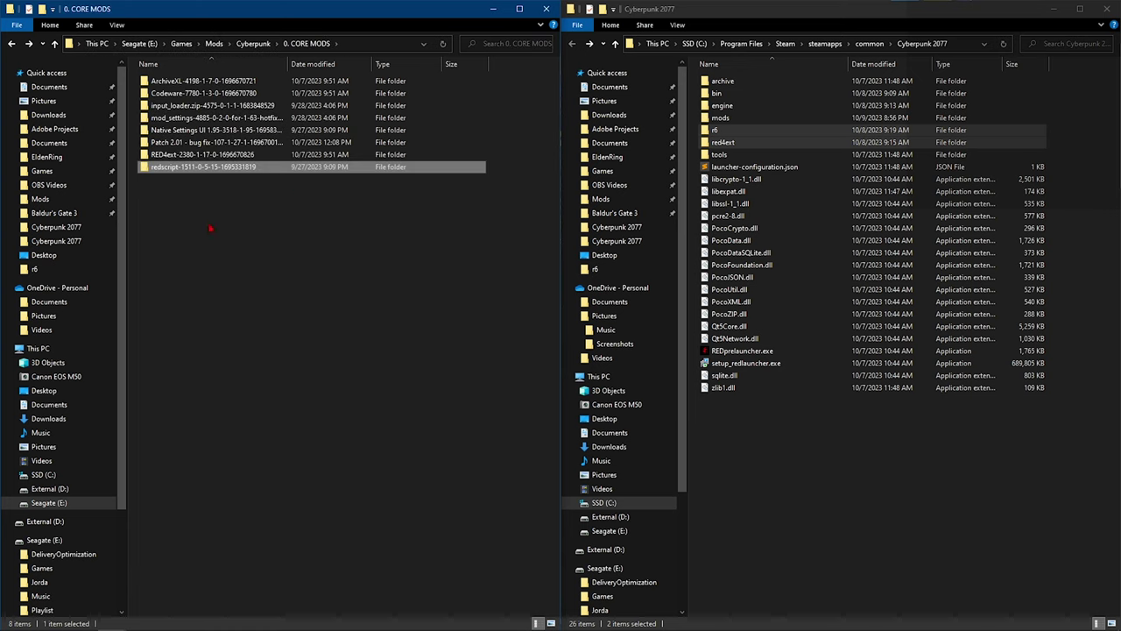
double_click(173, 156)
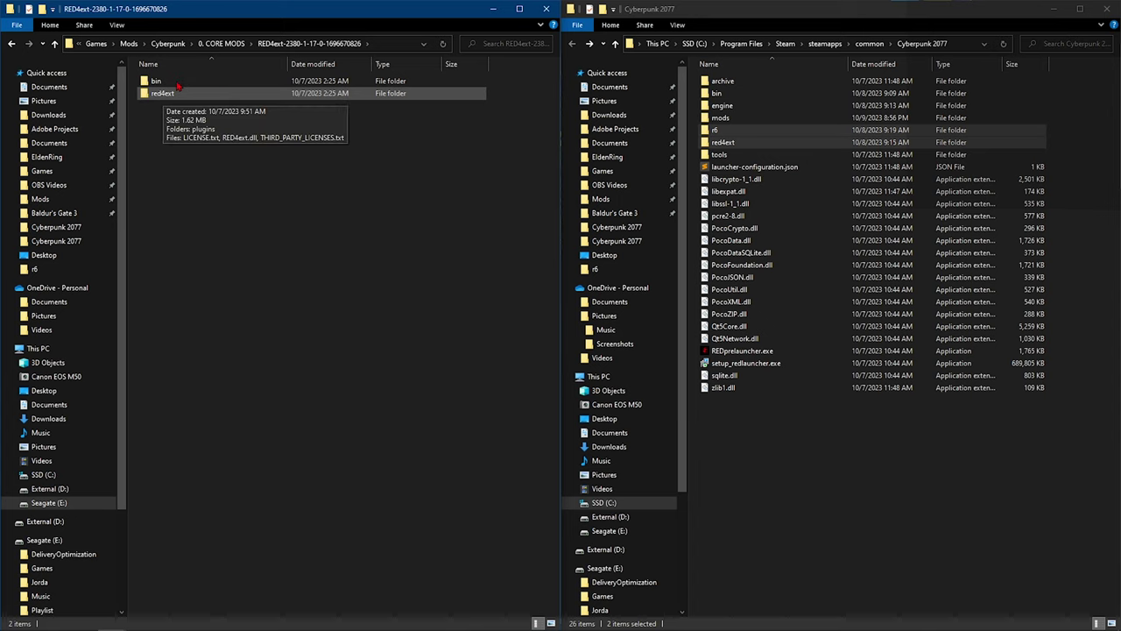
left_click_drag(302, 145, 252, 149)
key("BackSpace")
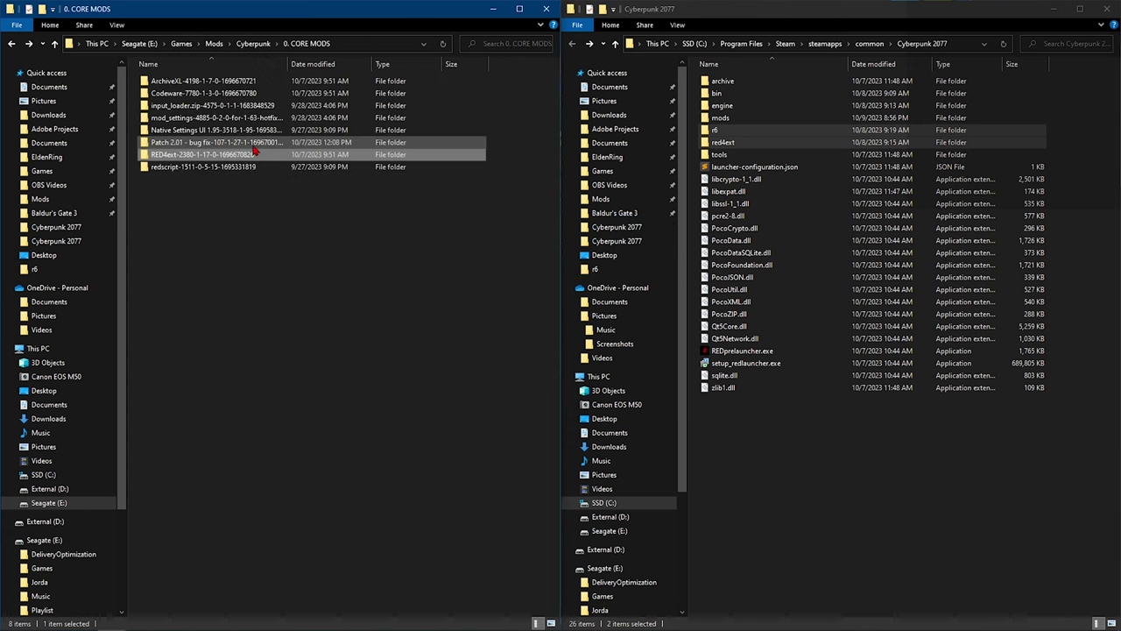
key("BackSpace")
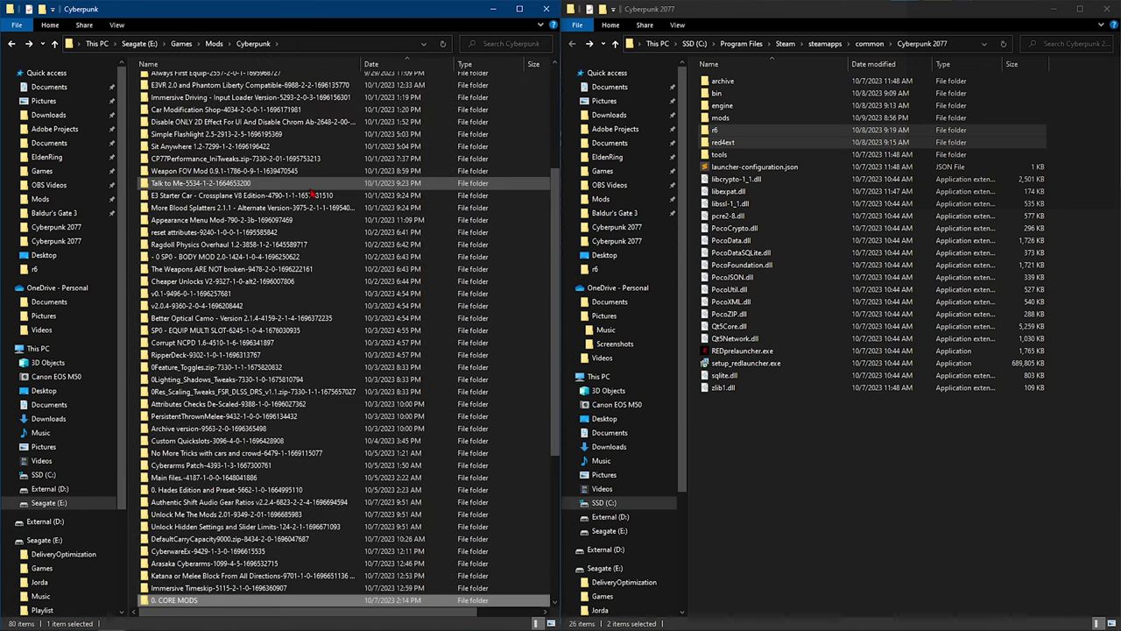
Replace the Cyberpunk mods window with a new File Explorer window showing Mods > Mod Video, docked beside the Cyberpunk 2077 folder window
left_click(546, 8)
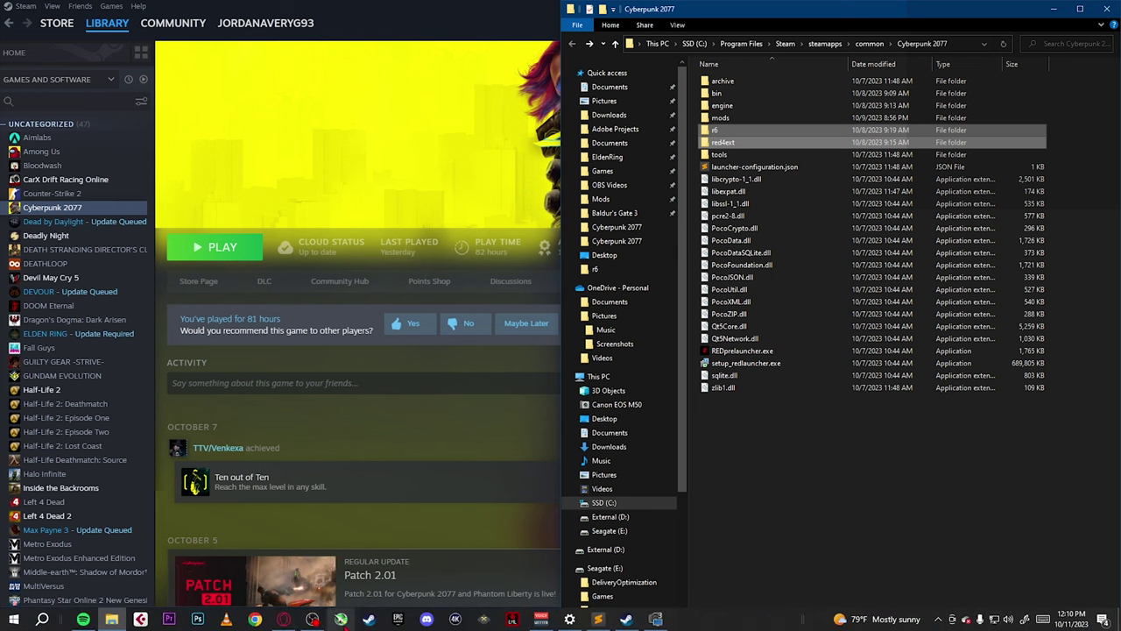
mouse_move(113, 617)
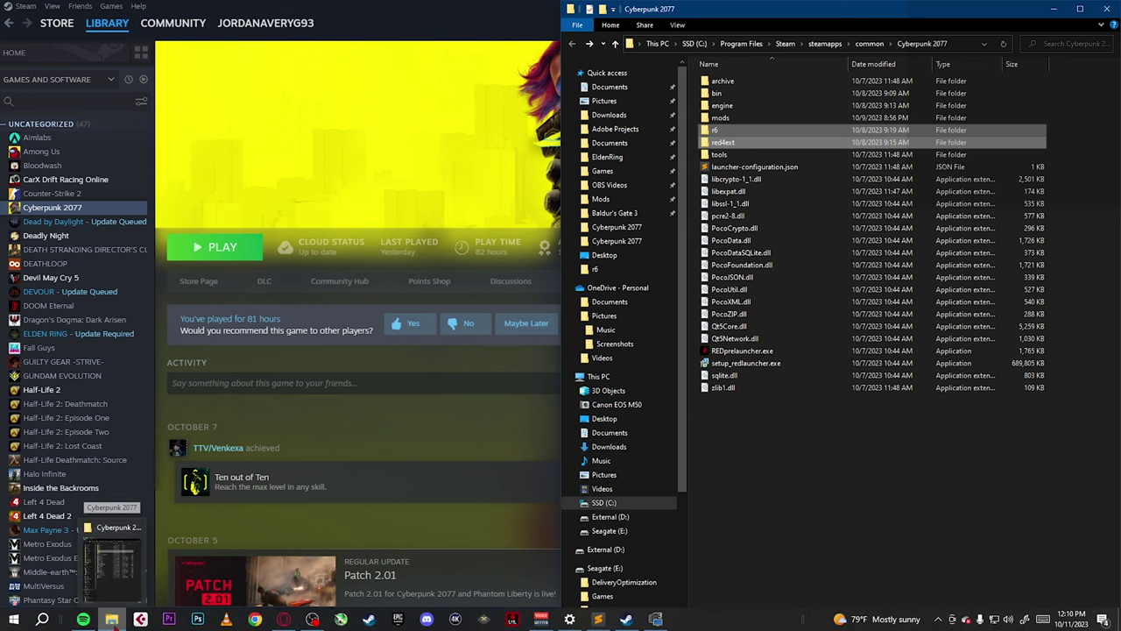
middle_click(113, 619)
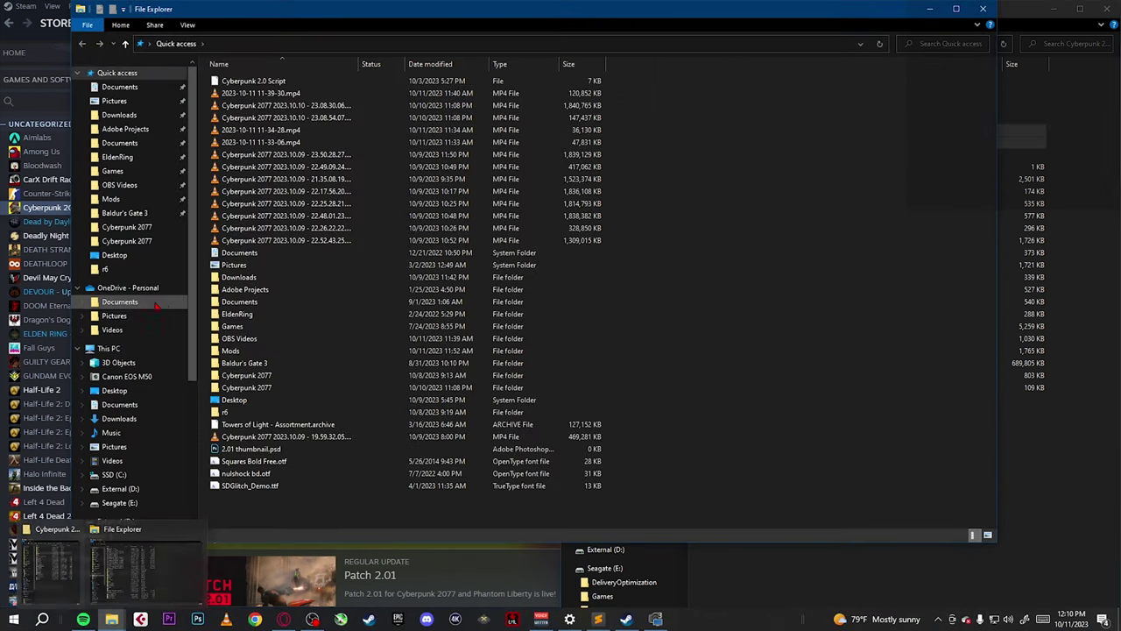
left_click(111, 199)
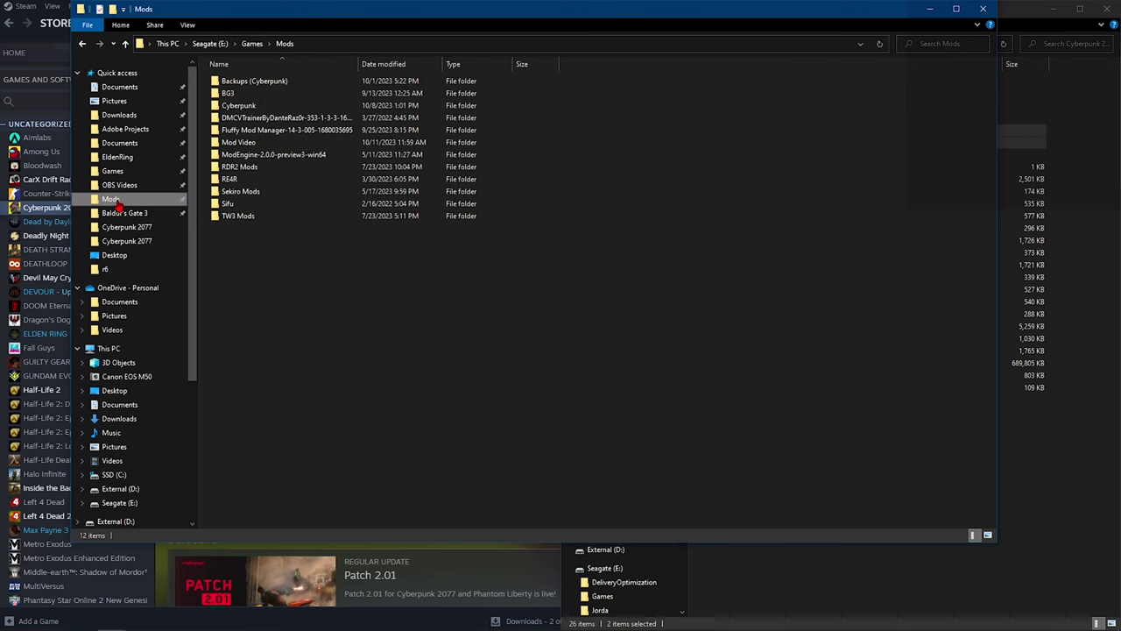
double_click(260, 146)
left_click_drag(745, 8, 2, 143)
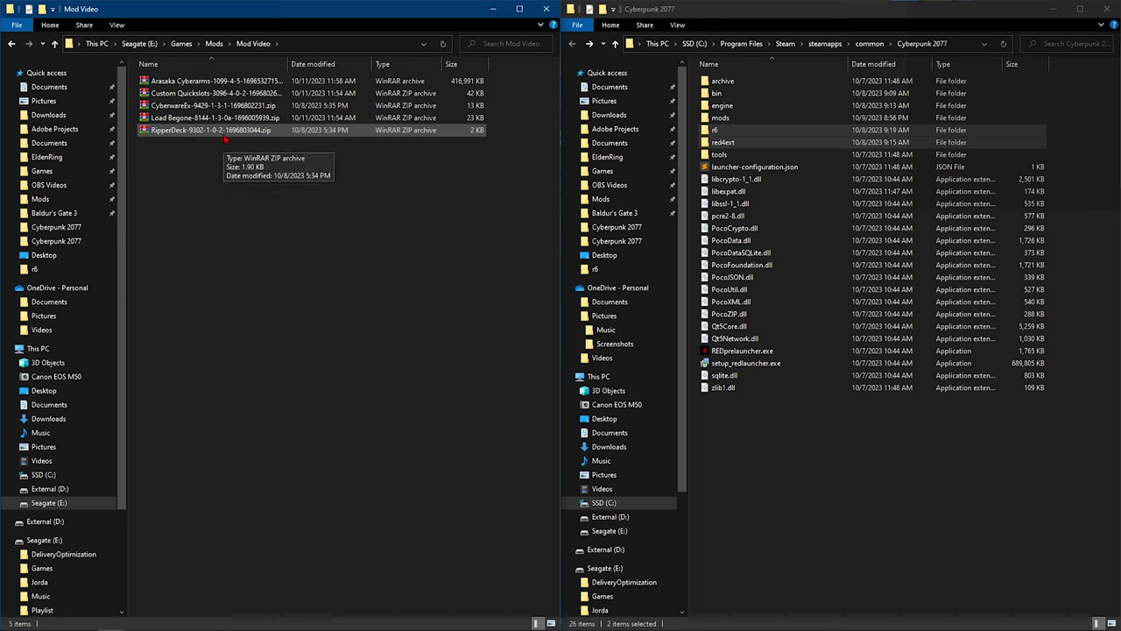
Extract the Arasaka Cyberarms archive into its own folder and open that folder
right_click(200, 83)
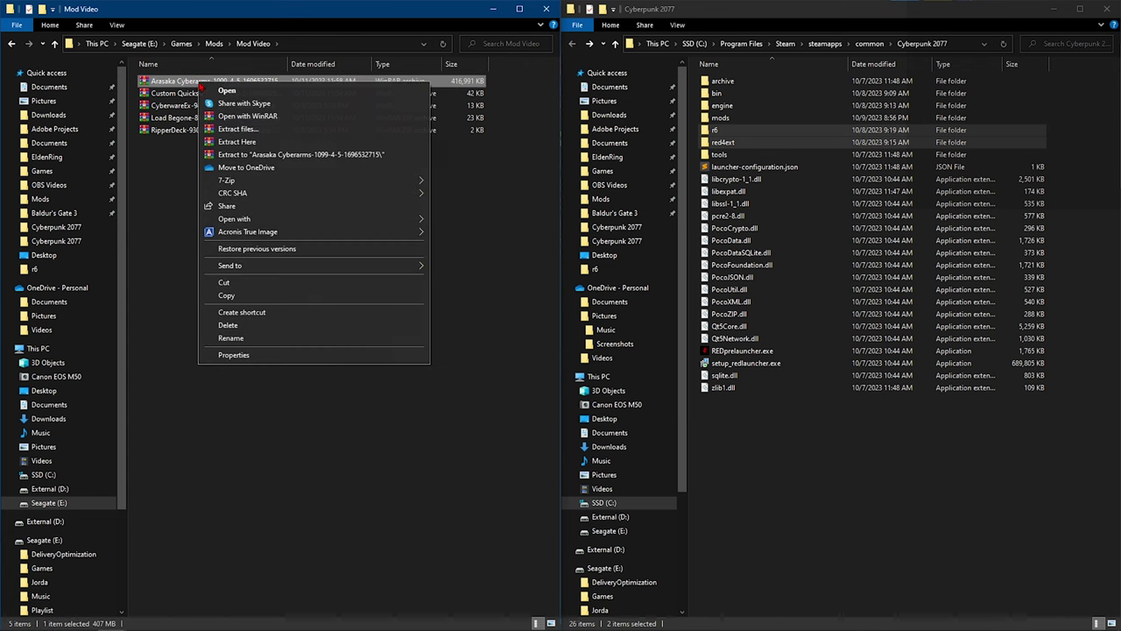
left_click(290, 155)
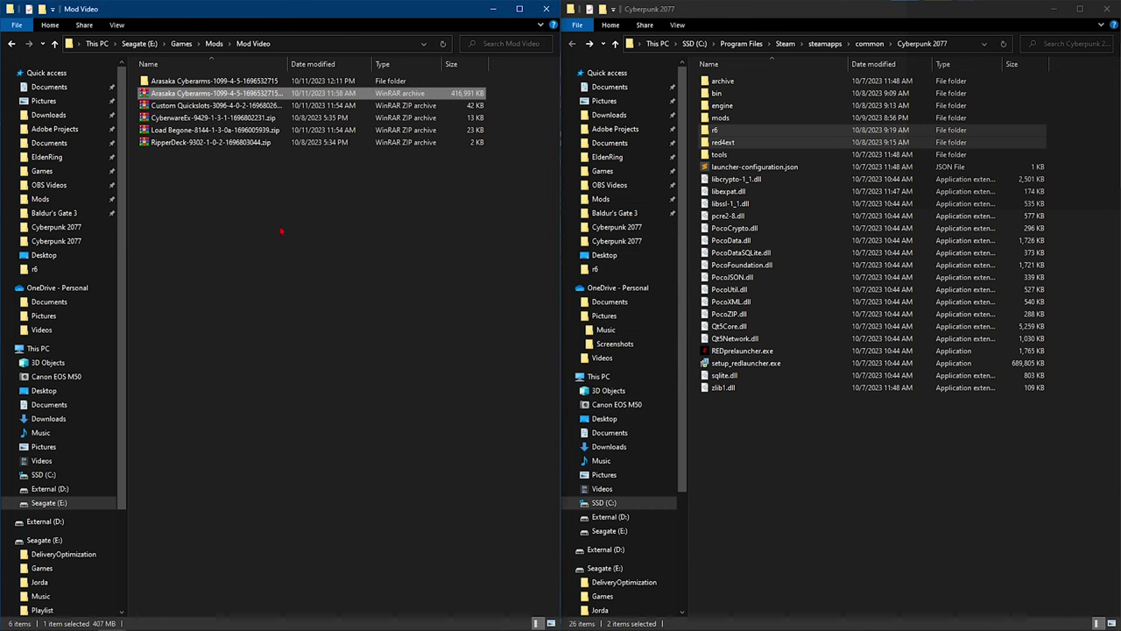
double_click(210, 82)
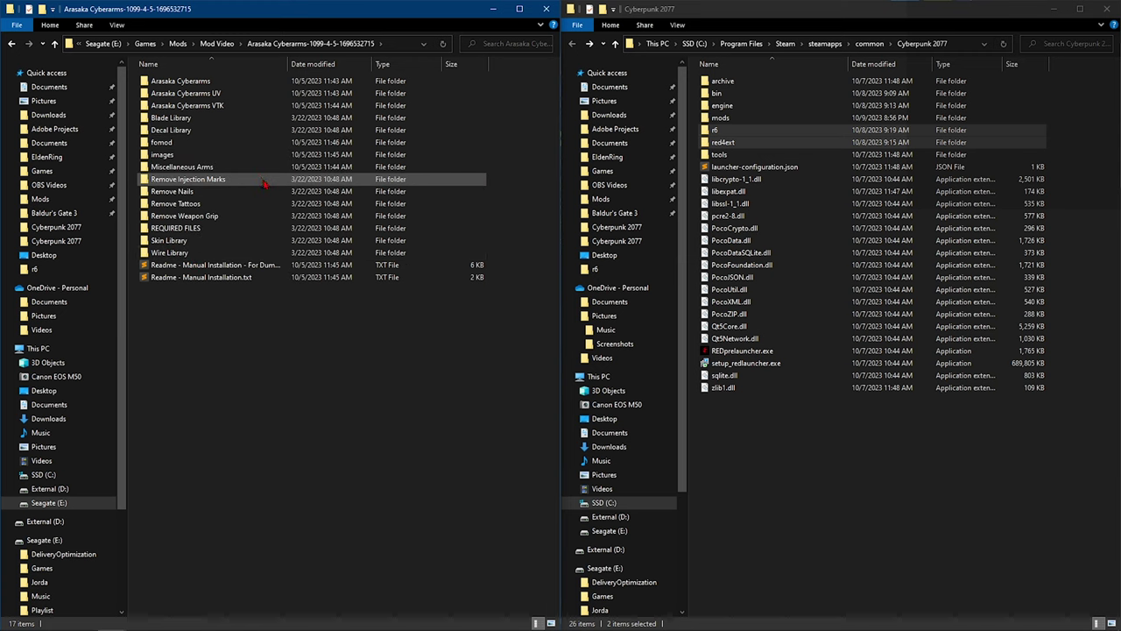
View Readme - Manual Installation.txt from the Arasaka Cyberarms folder and close it
double_click(198, 279)
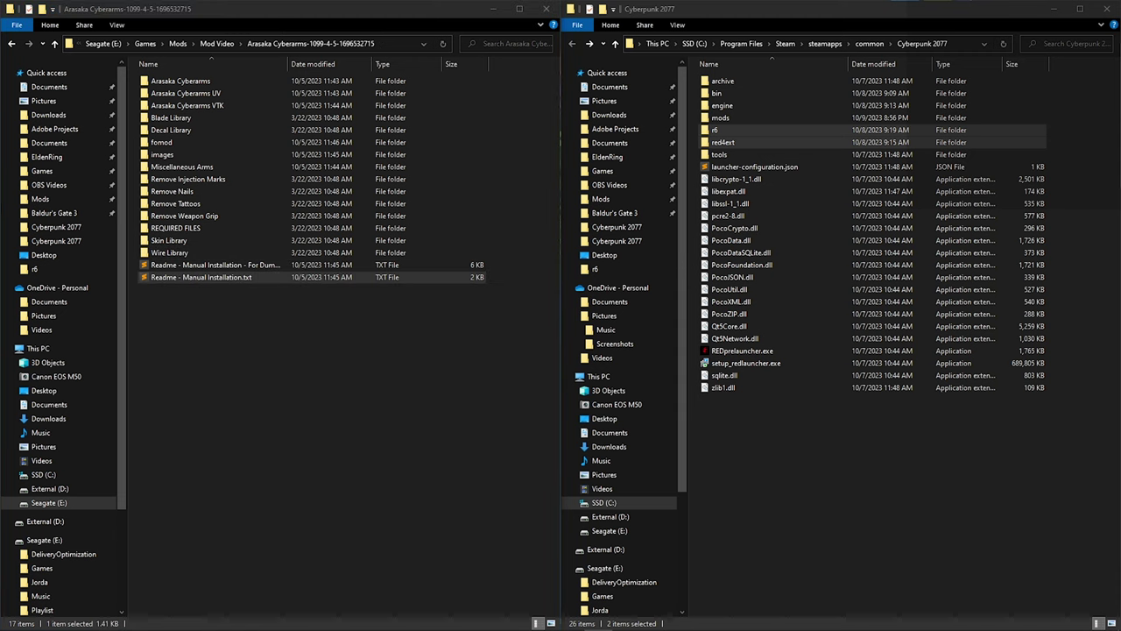
left_click(550, 54)
left_click(263, 277)
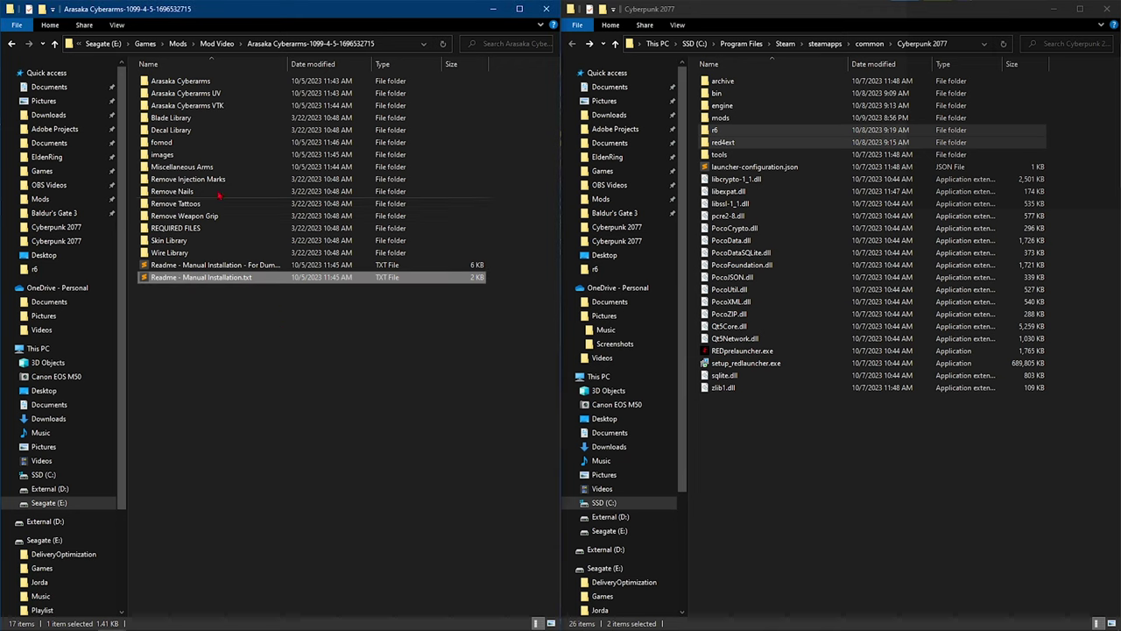
Browse the arm skin previews in images > skins, starting from Arasaka.jpg, and return to the Arasaka Cyberarms folder
double_click(172, 155)
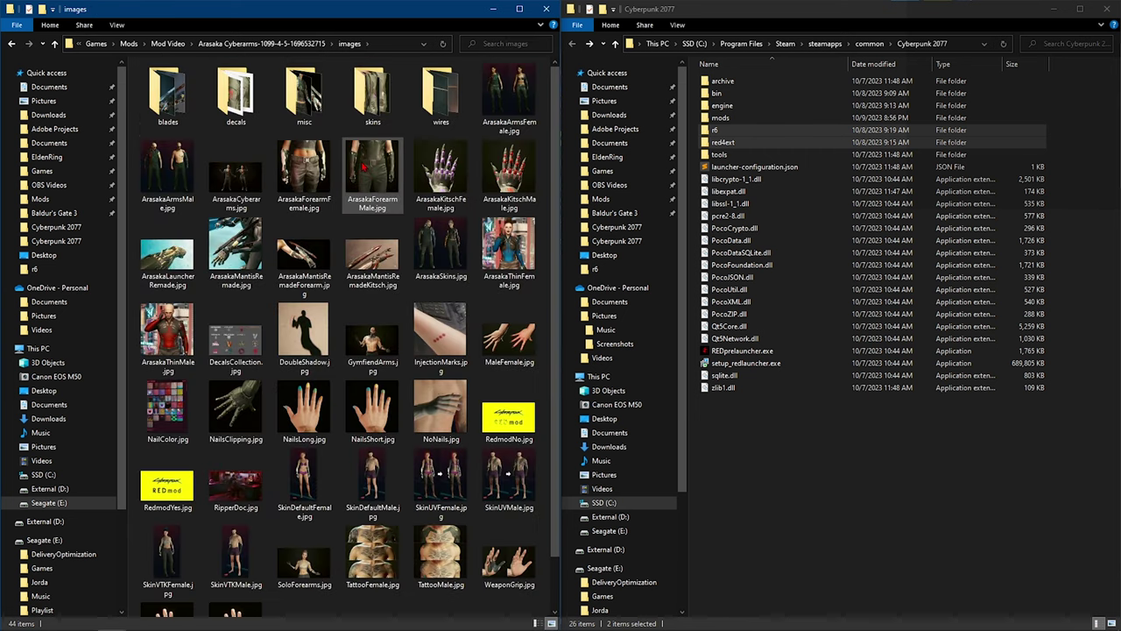
double_click(372, 95)
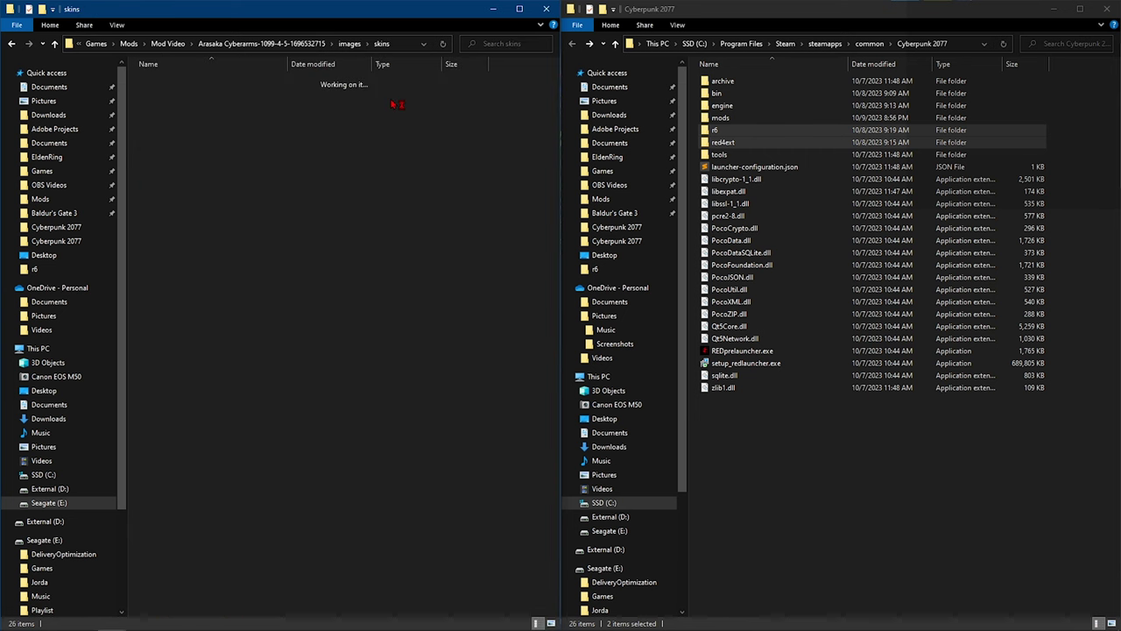
left_click(181, 105)
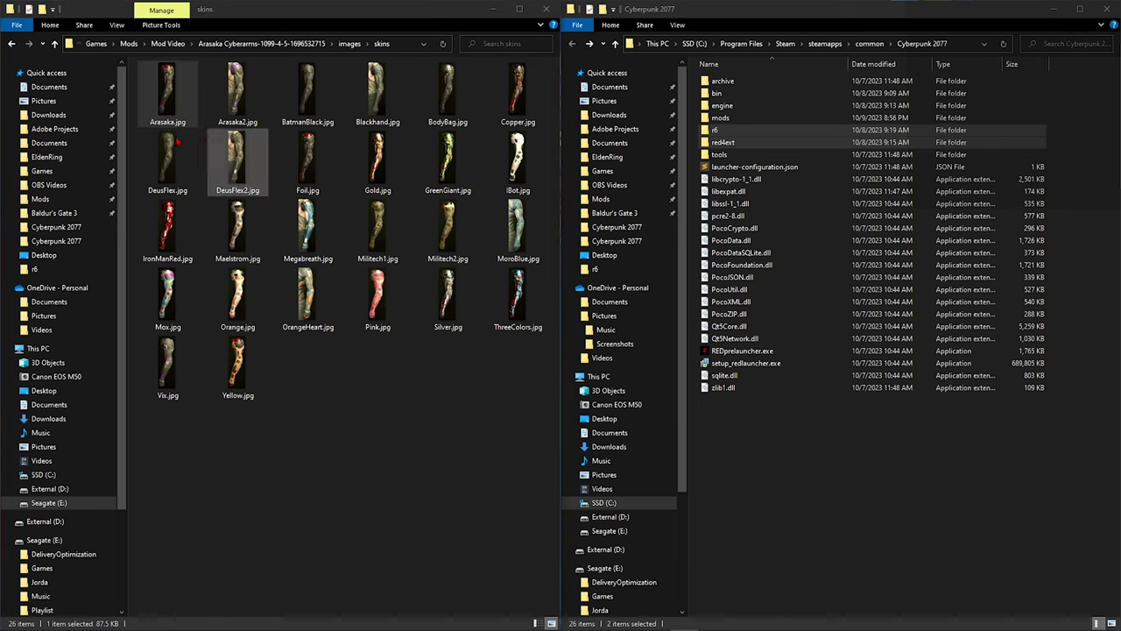
double_click(181, 105)
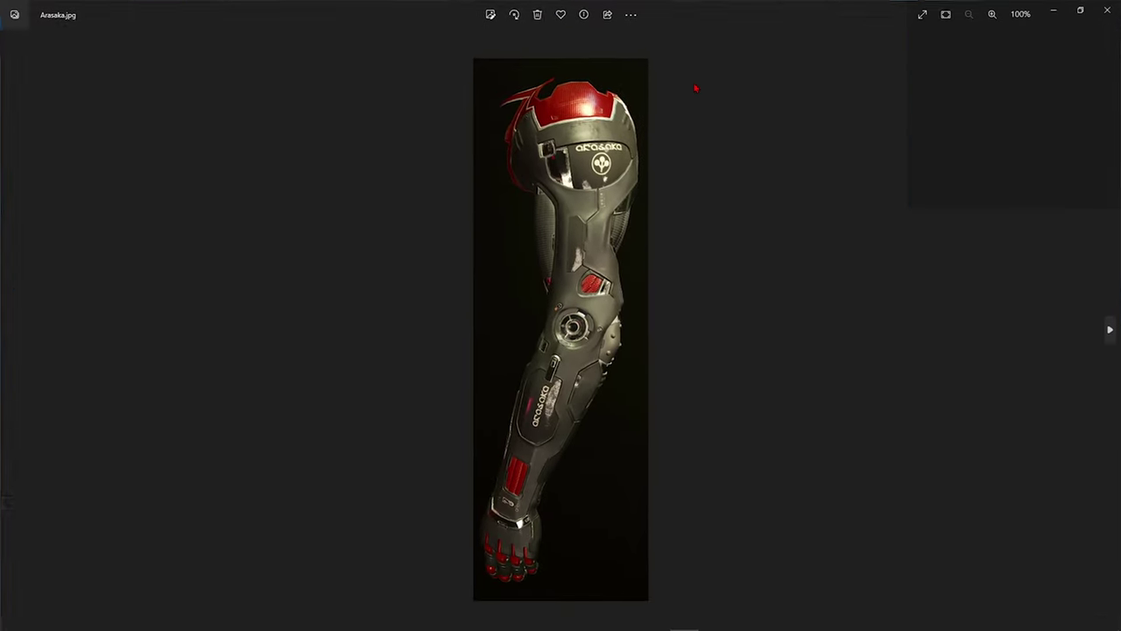
key("Right")
key("Right")
key("Right")
key("Right")
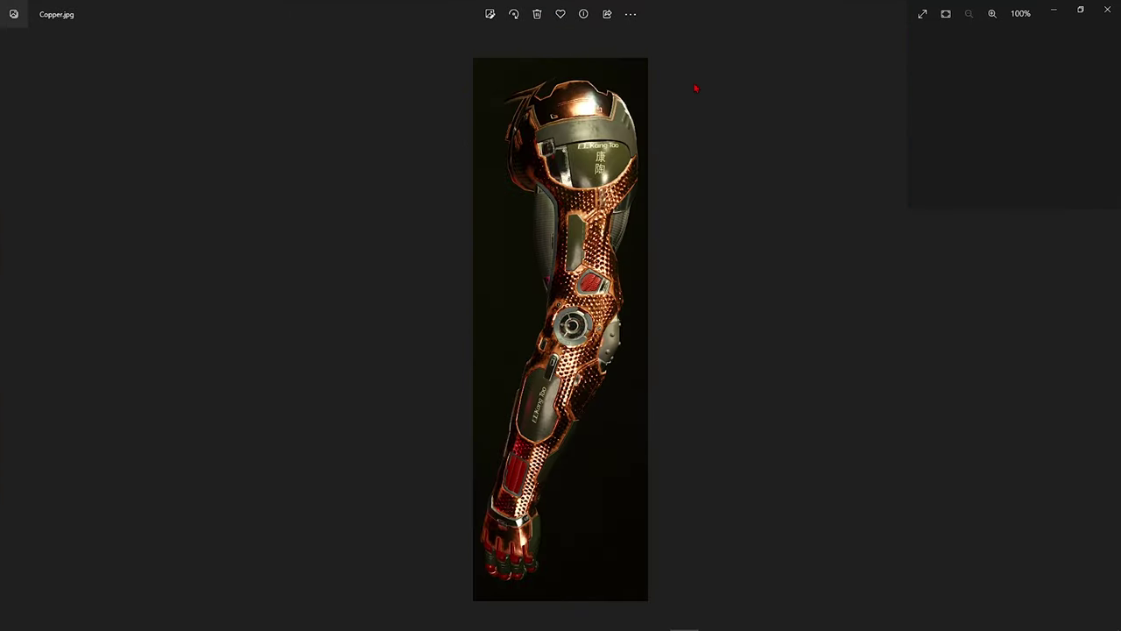
key("Right")
key("Right")
key("Right")
key("Right")
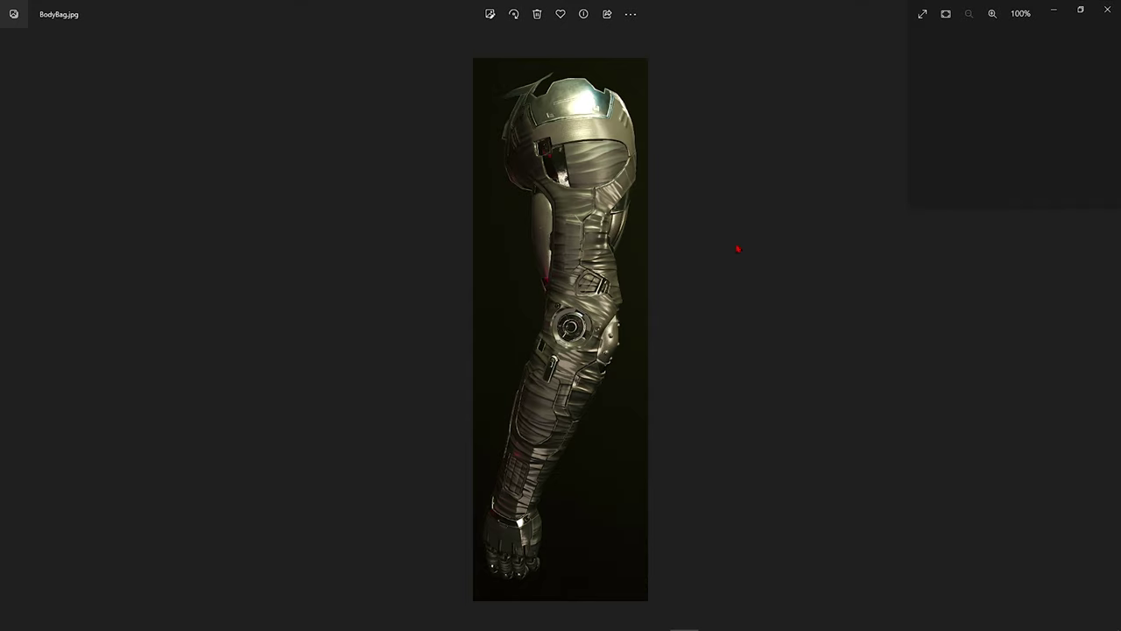
left_click(1109, 9)
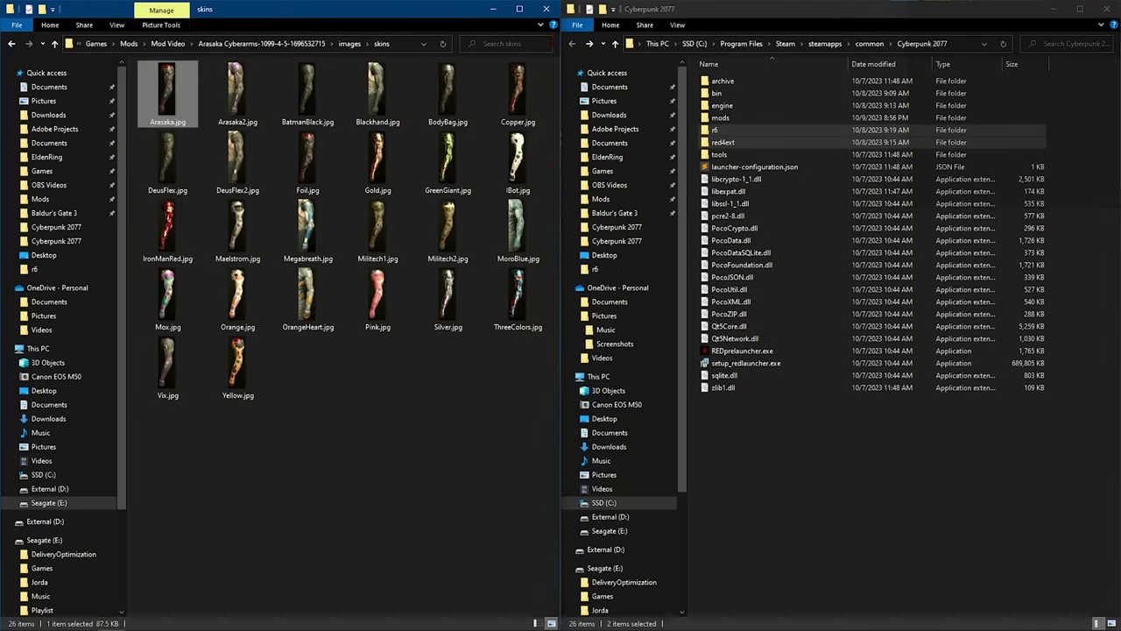
key("alt+Left")
key("alt+Left")
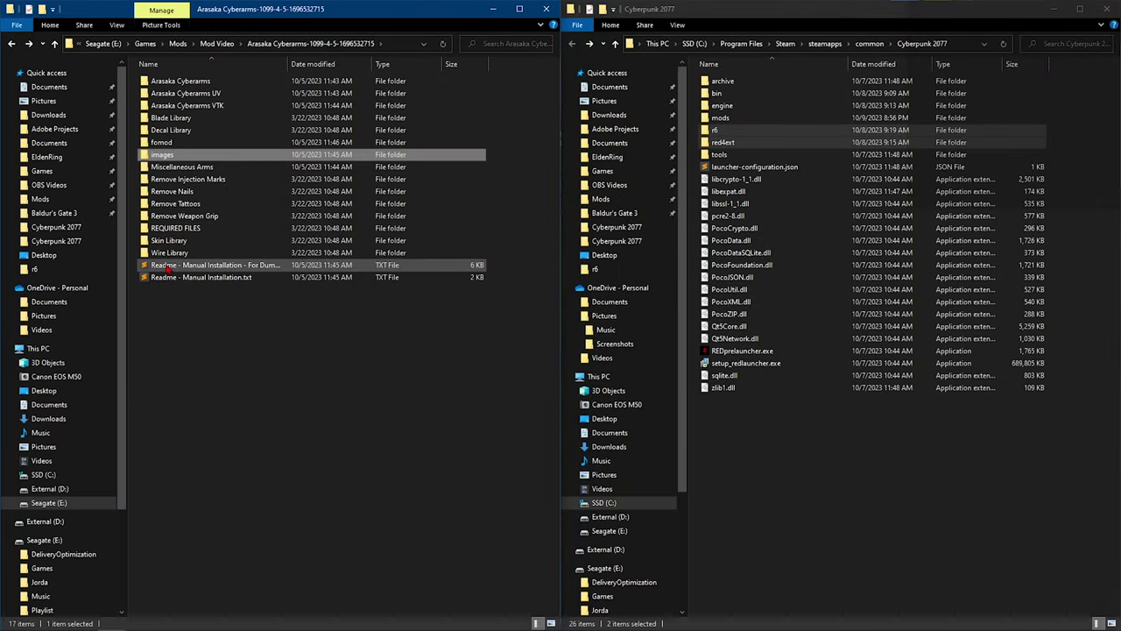
Show Arasaka Cyberarms' REQUIRED FILES folder beside the game's archive > pc > mod folder
double_click(187, 230)
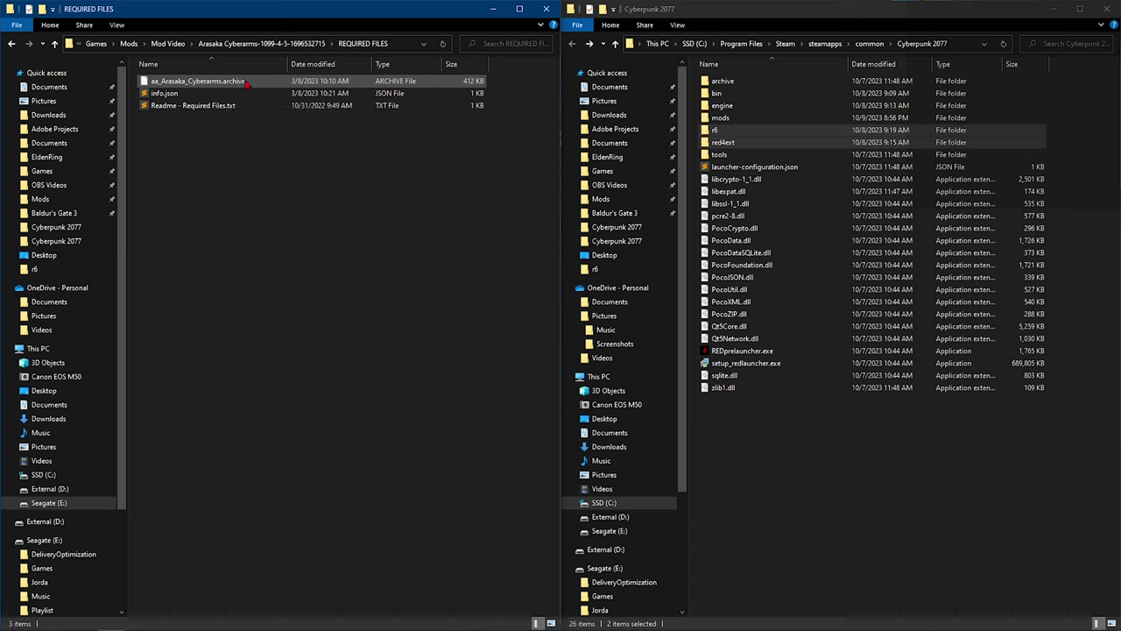
double_click(723, 80)
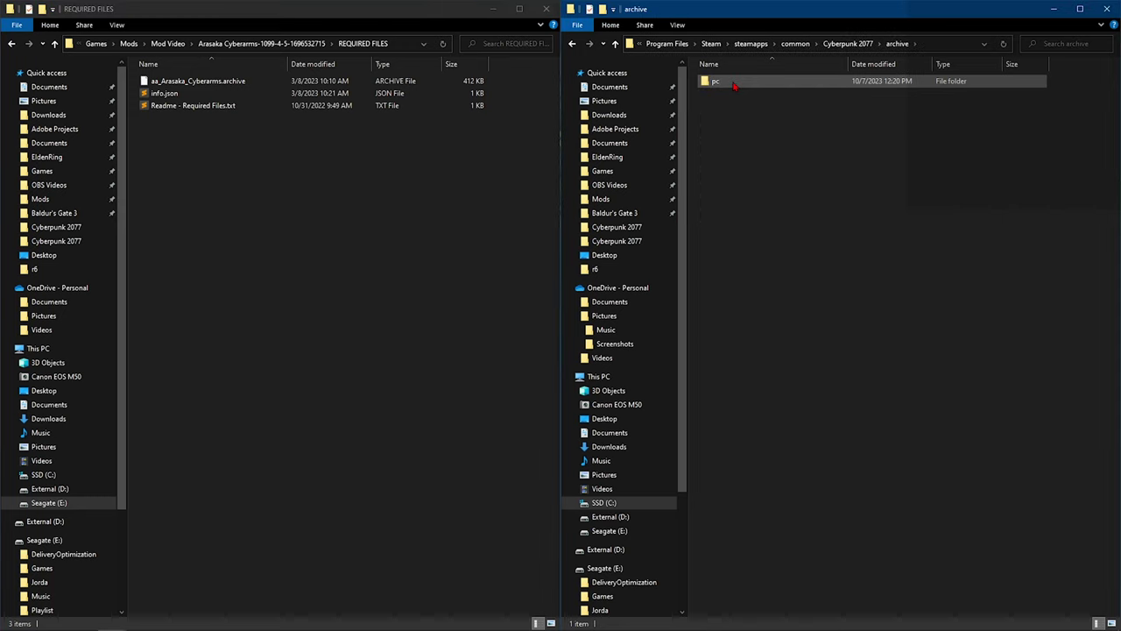
double_click(735, 86)
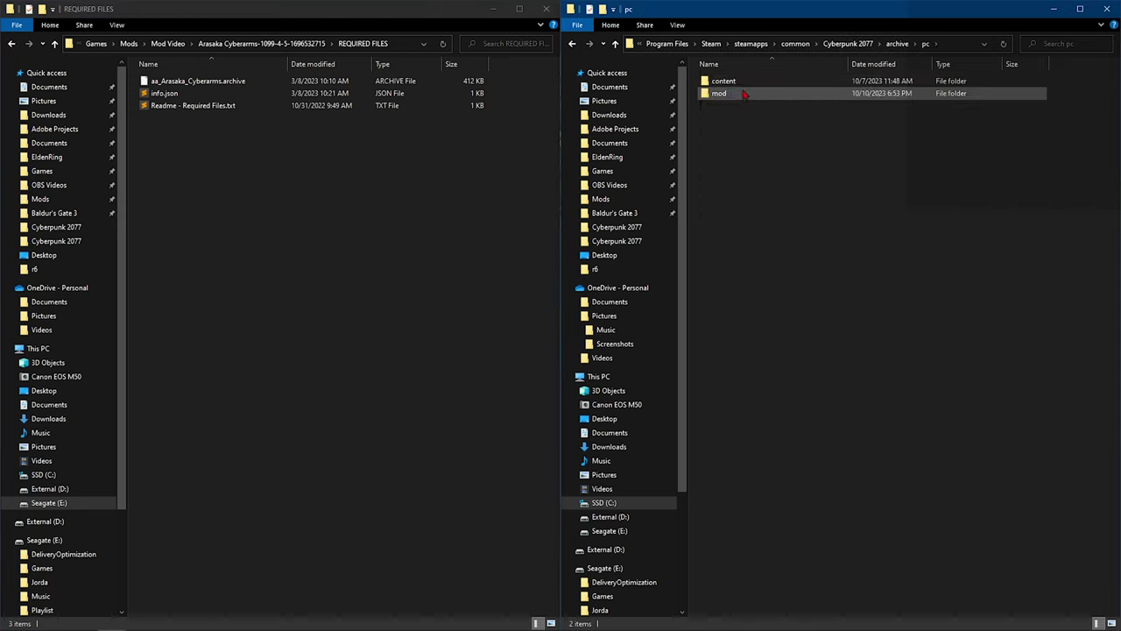
double_click(718, 94)
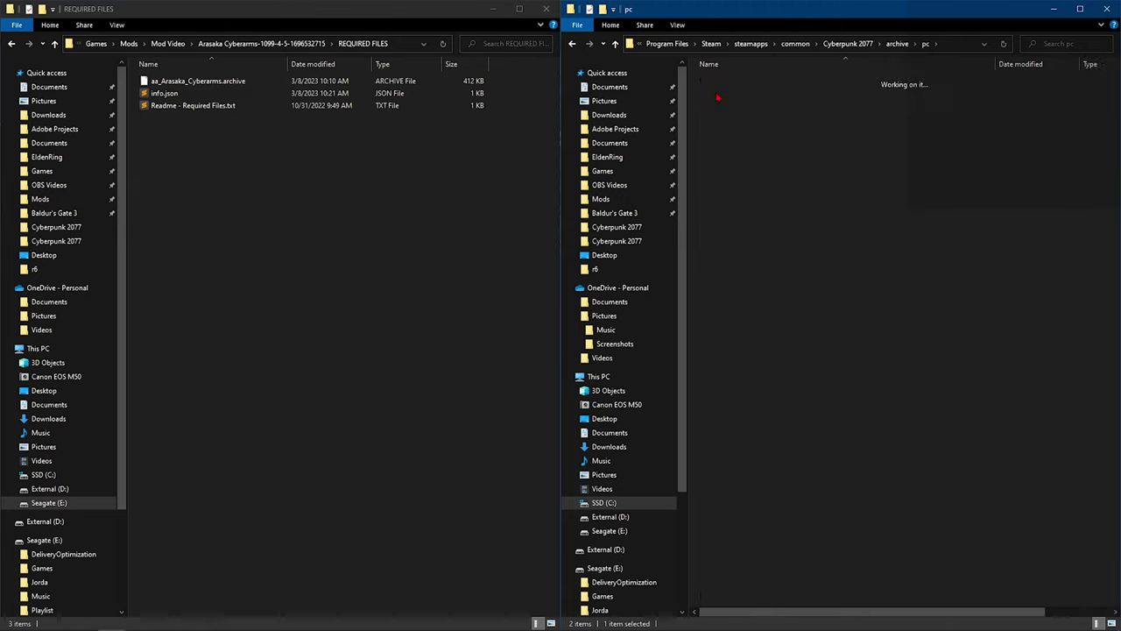
Try to copy aa_Arasaka_Cyberarms.archive from REQUIRED FILES into the game's mod folder
scroll(717, 94, "down", 8)
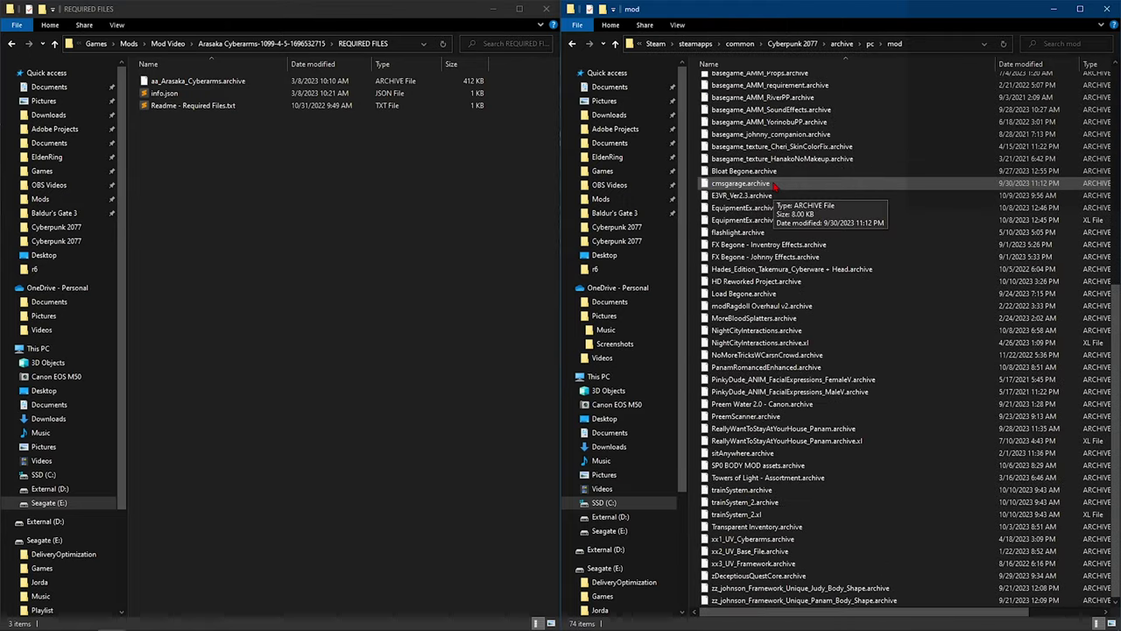
scroll(771, 219, "up", 8)
scroll(786, 174, "down", 8)
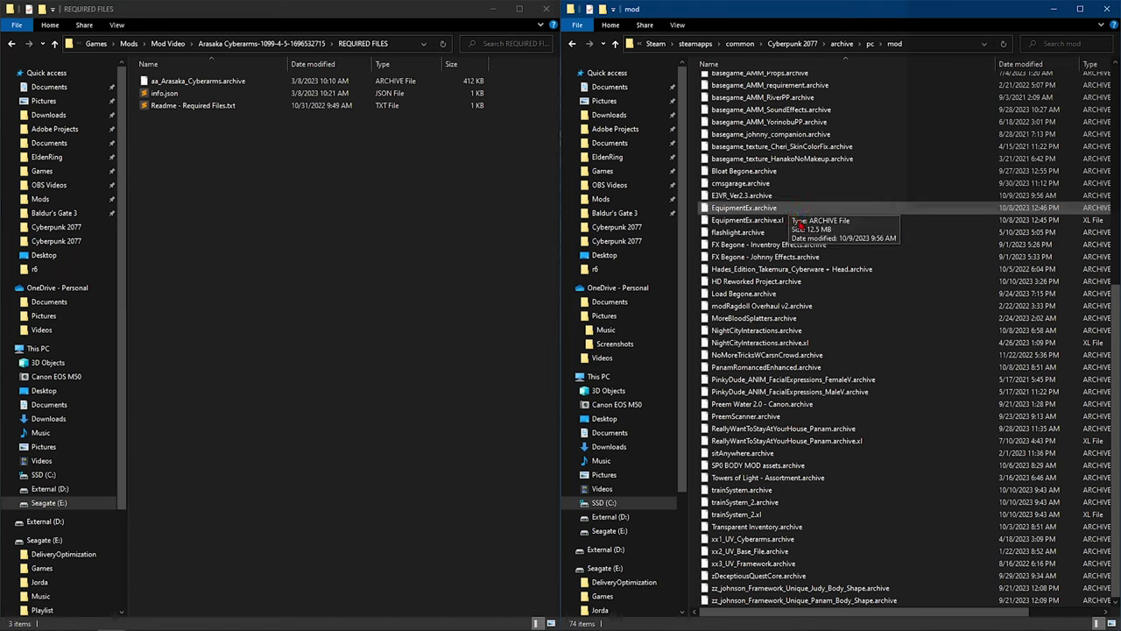
scroll(788, 184, "up", 8)
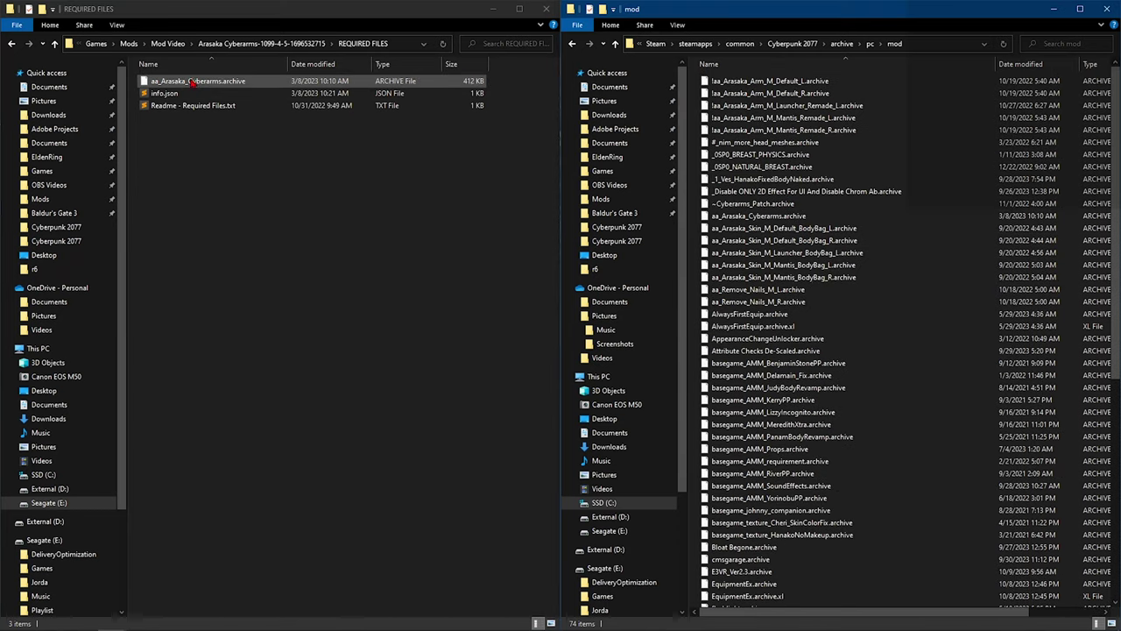
left_click_drag(188, 83, 957, 212)
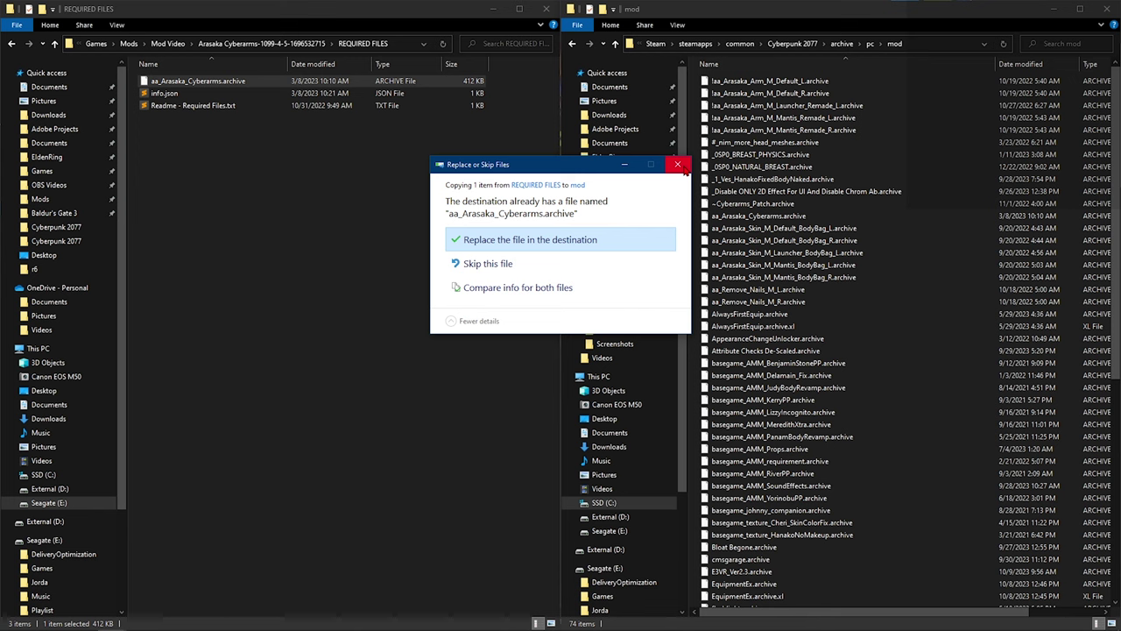
left_click(680, 165)
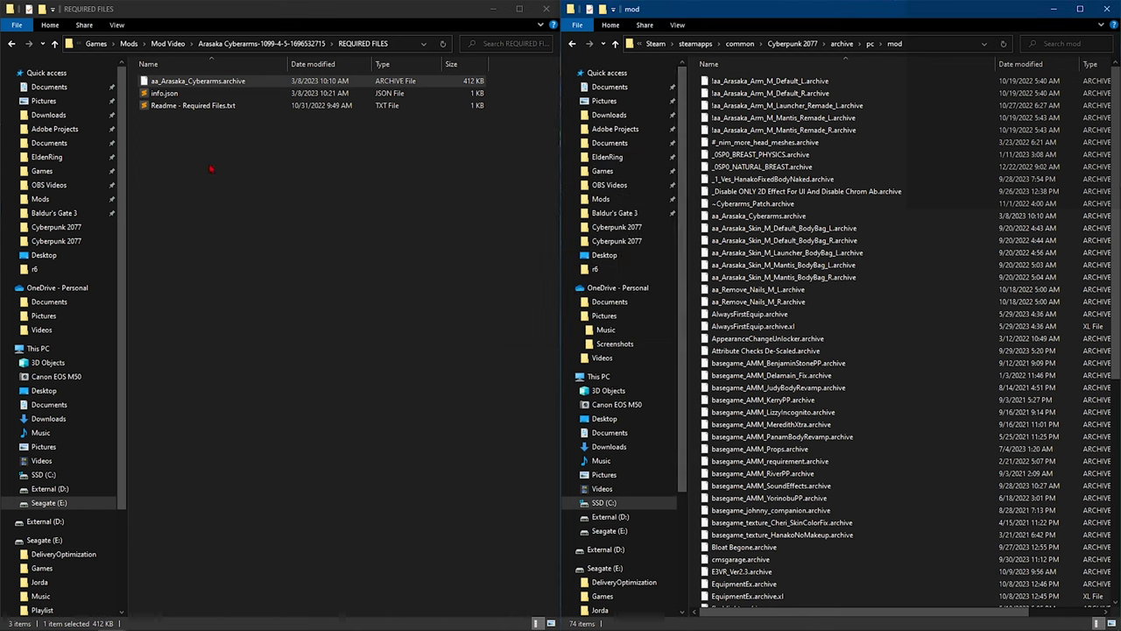
Try to copy both Body Bag skin archives from Skin Library > Male > Default into the game's mod folder, returning to Male
key("BackSpace")
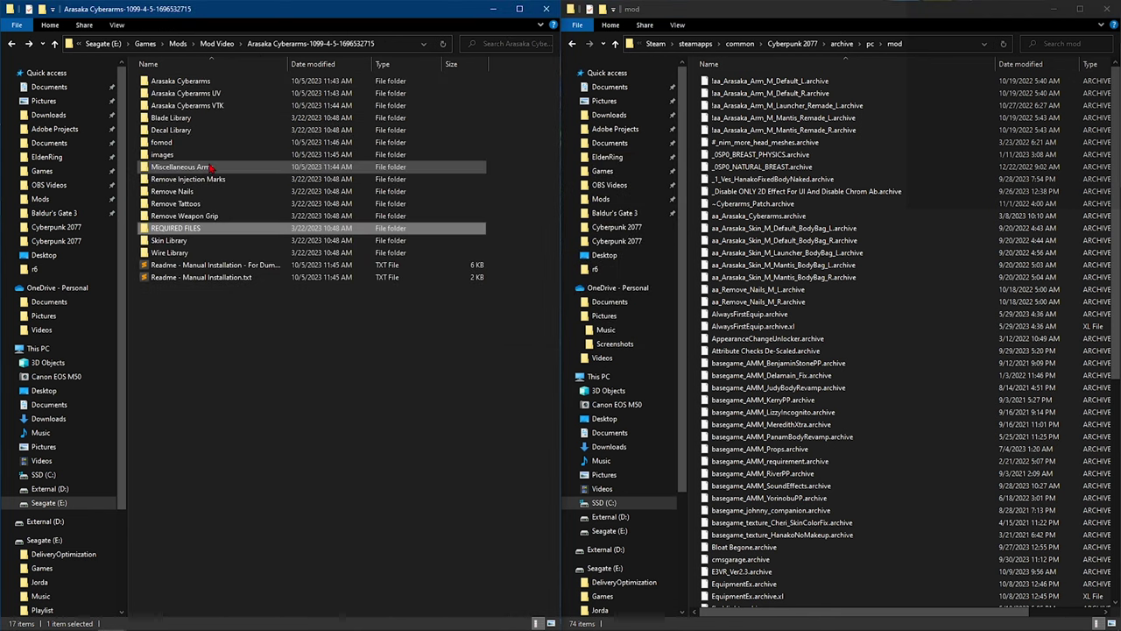
double_click(180, 242)
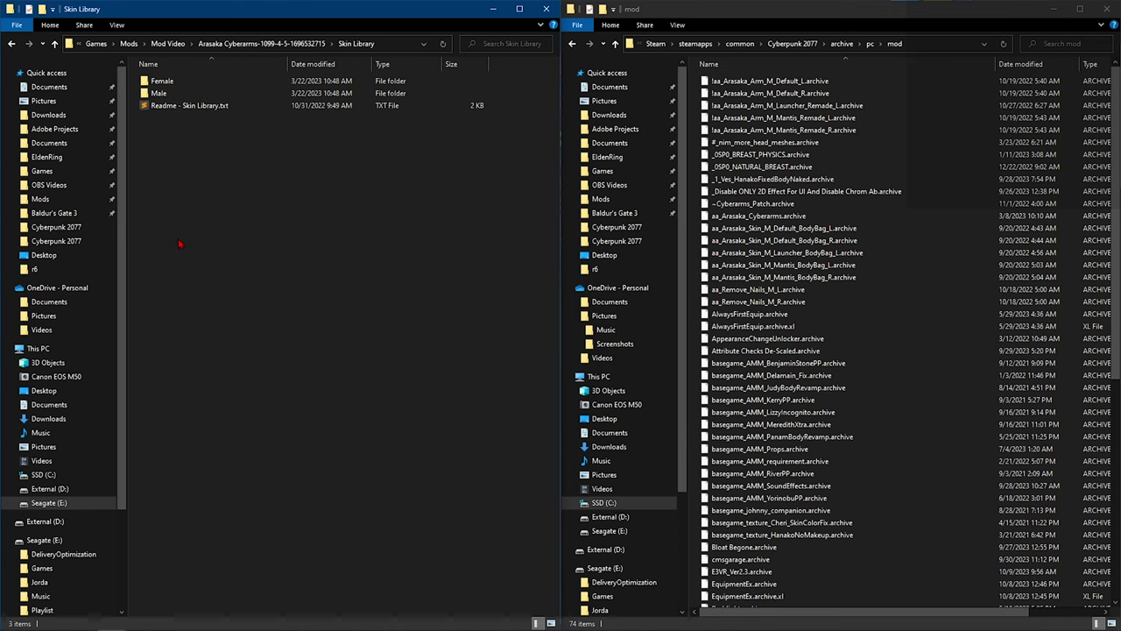
double_click(175, 98)
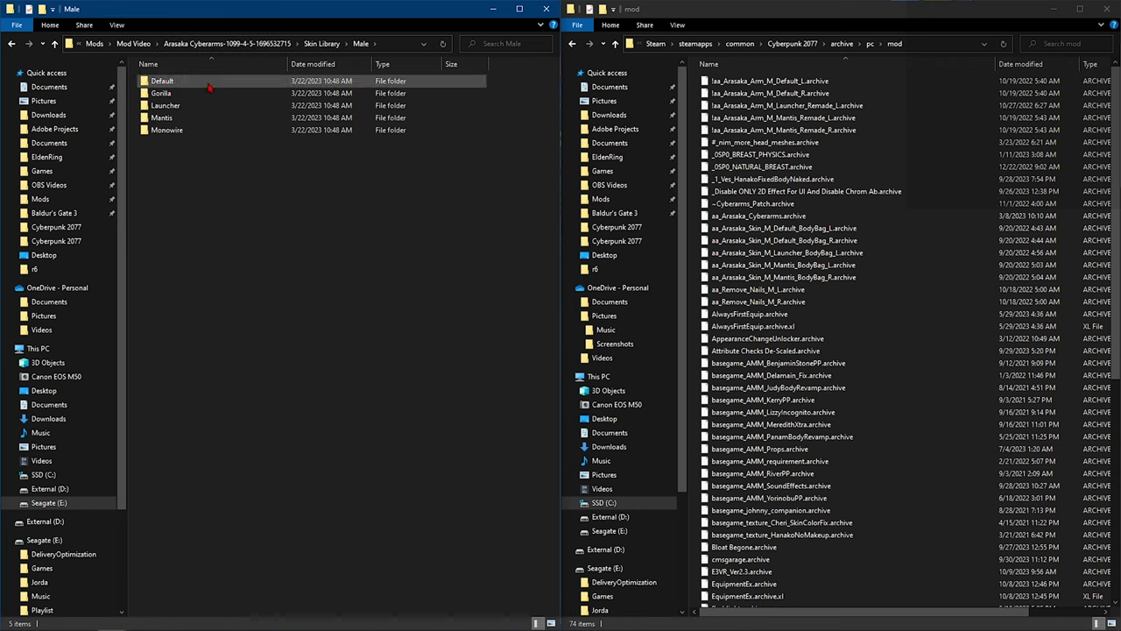
double_click(160, 84)
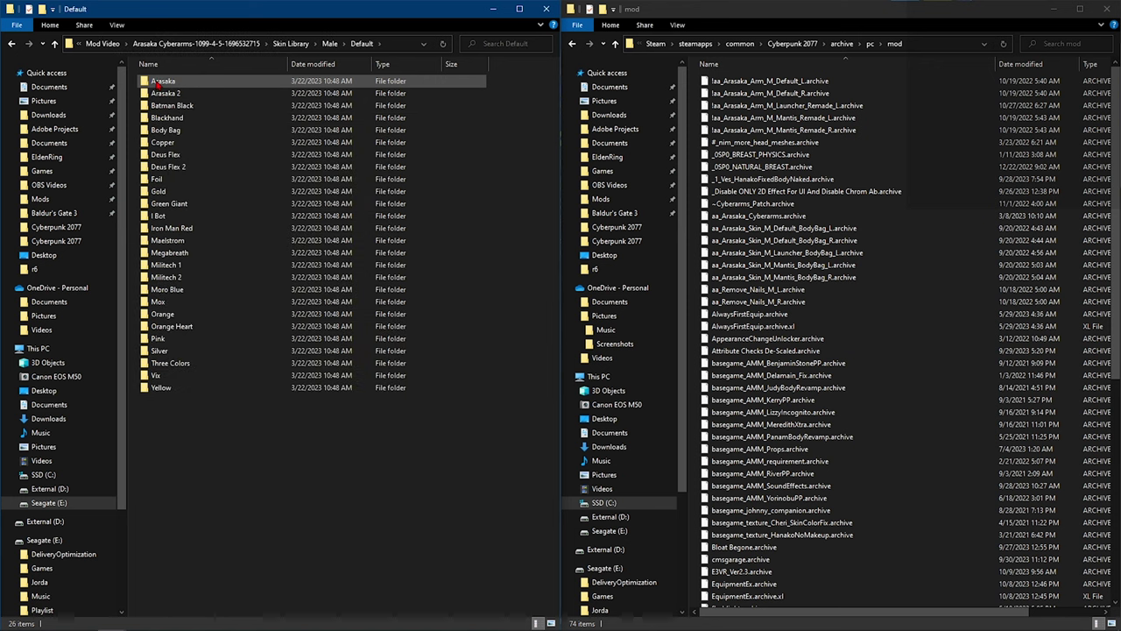
double_click(171, 131)
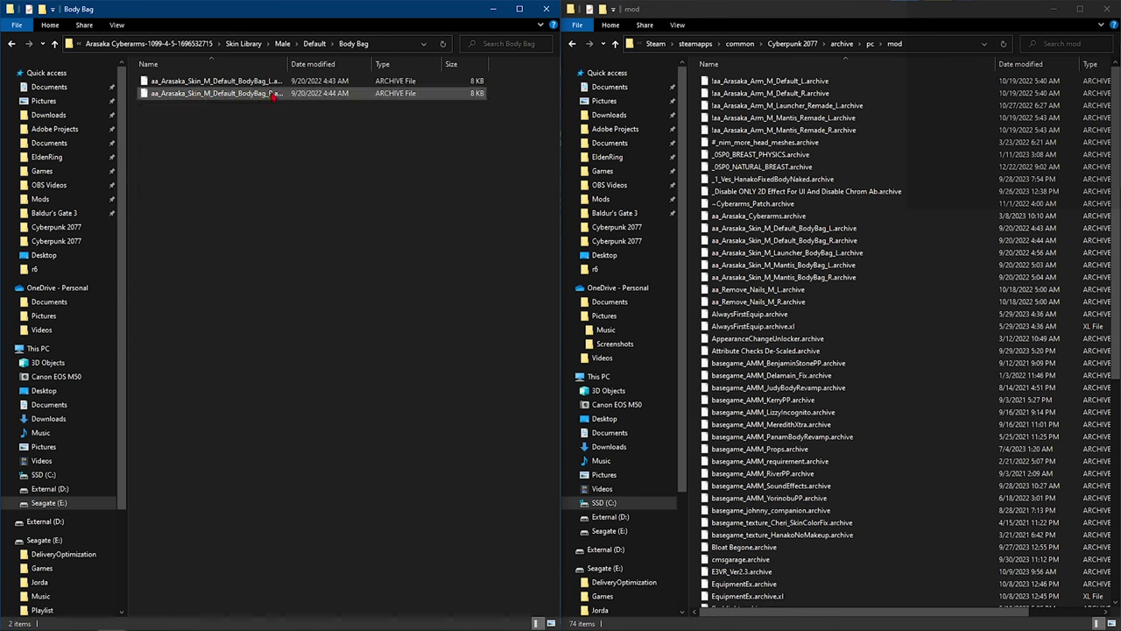
left_click_drag(296, 151, 971, 324)
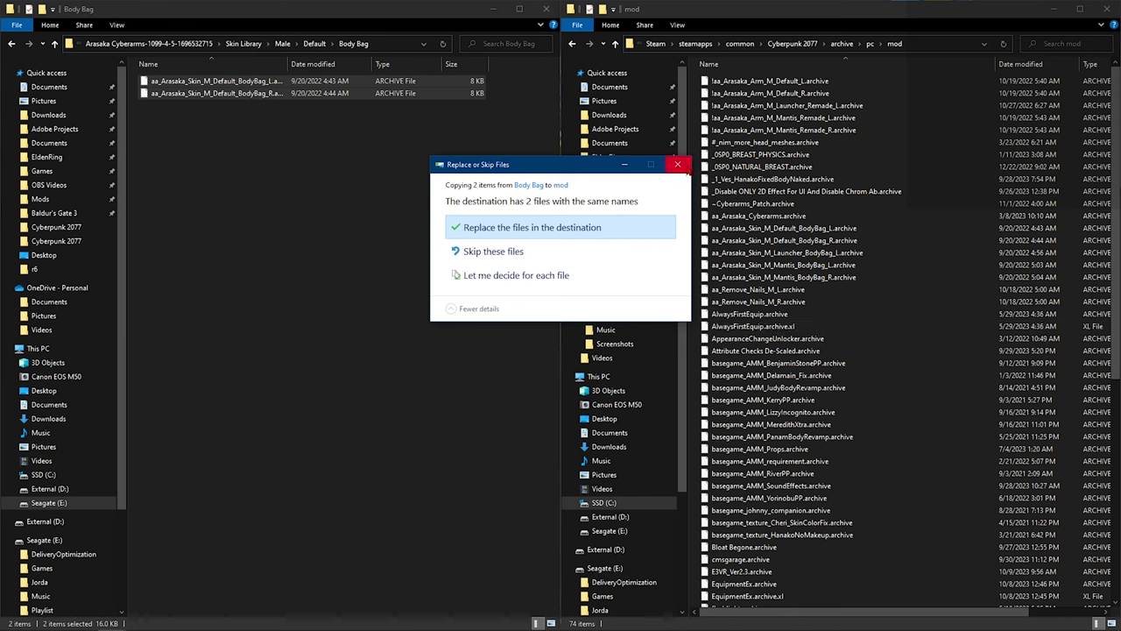
left_click(677, 164)
key("BackSpace")
key("BackSpace")
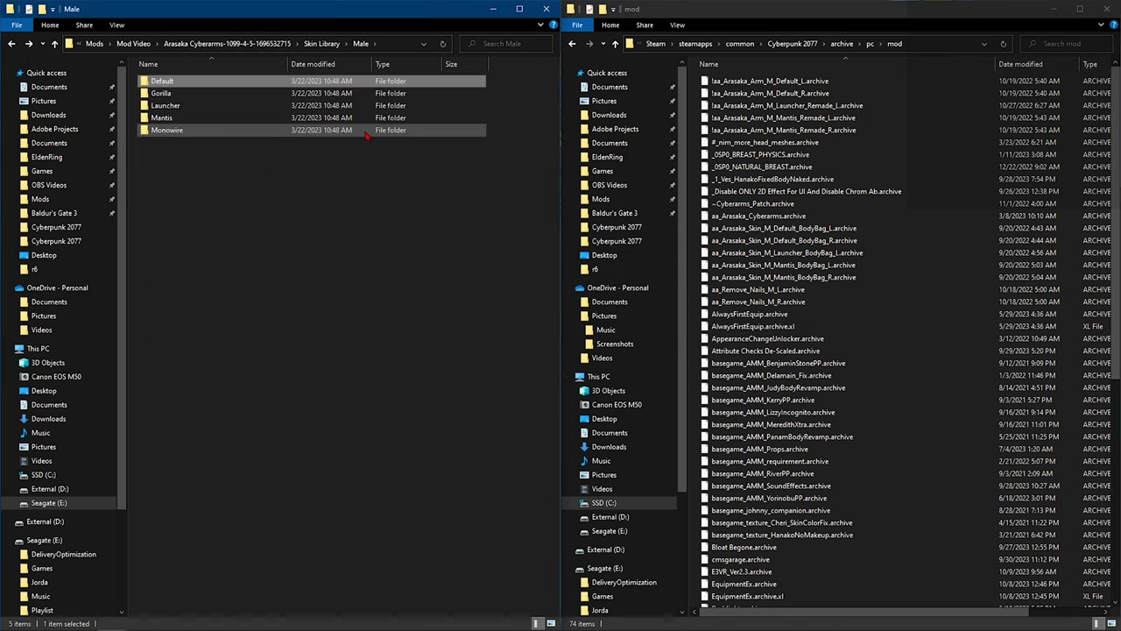
Try to copy the Body Bag skin archive from the Male > Launcher folder into the game's mod folder
double_click(166, 105)
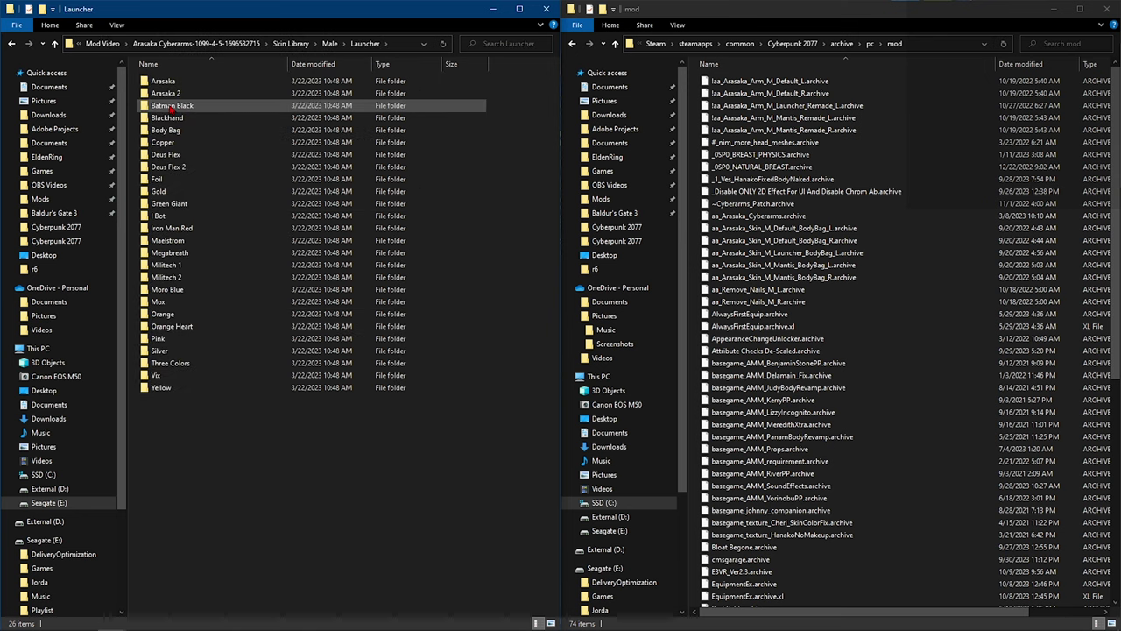
double_click(171, 130)
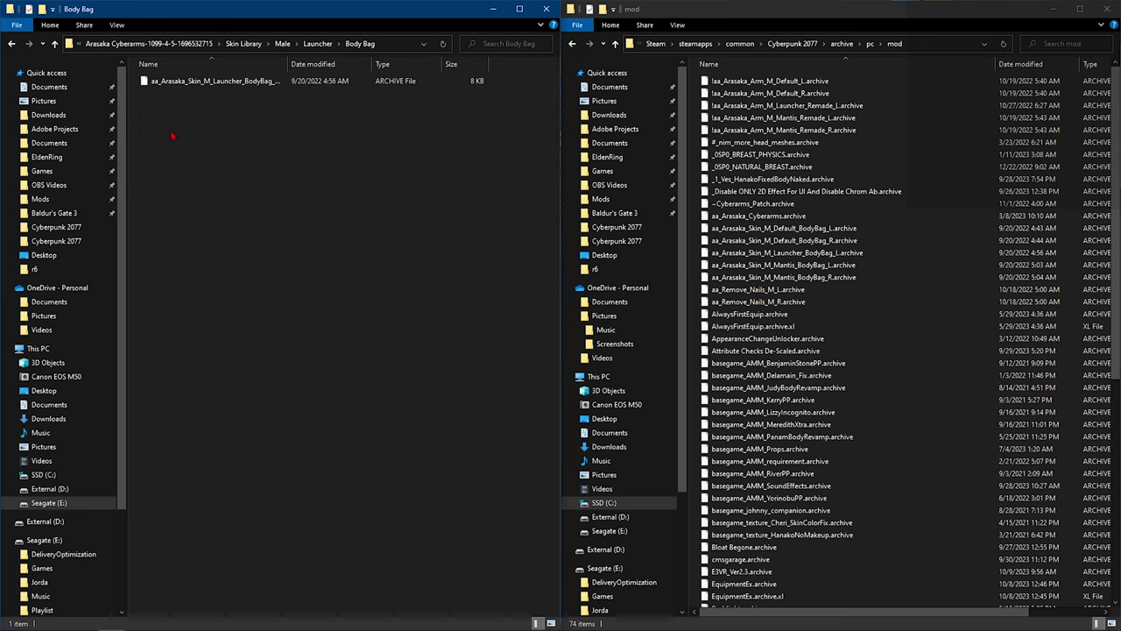
left_click_drag(182, 82, 854, 279)
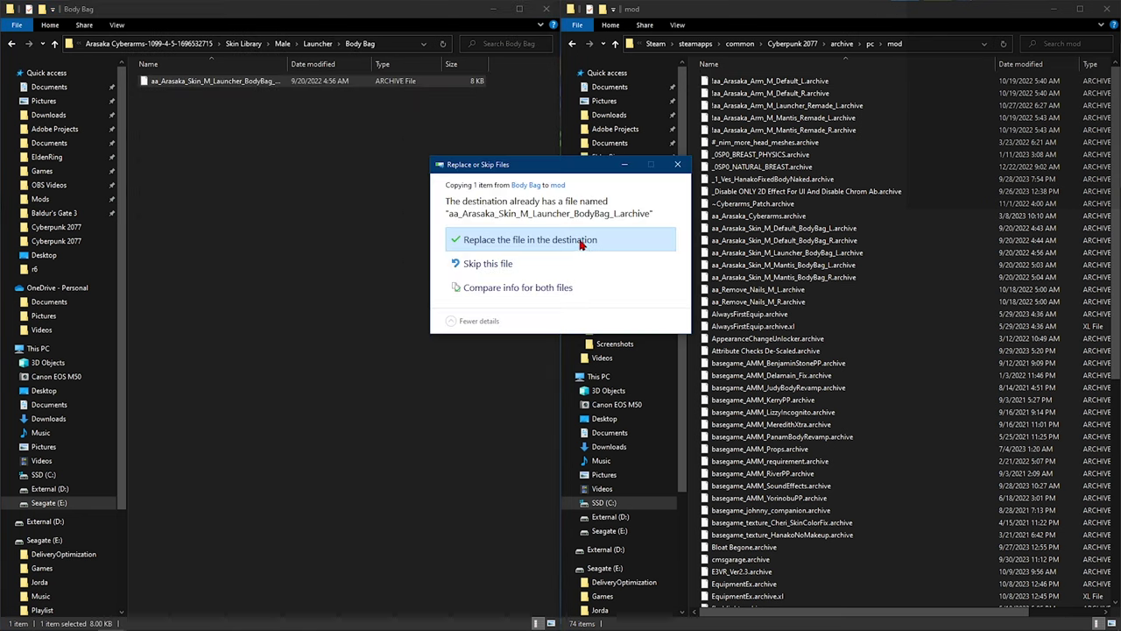
left_click(581, 240)
key("alt+Up")
key("alt+Up")
key("alt+Up")
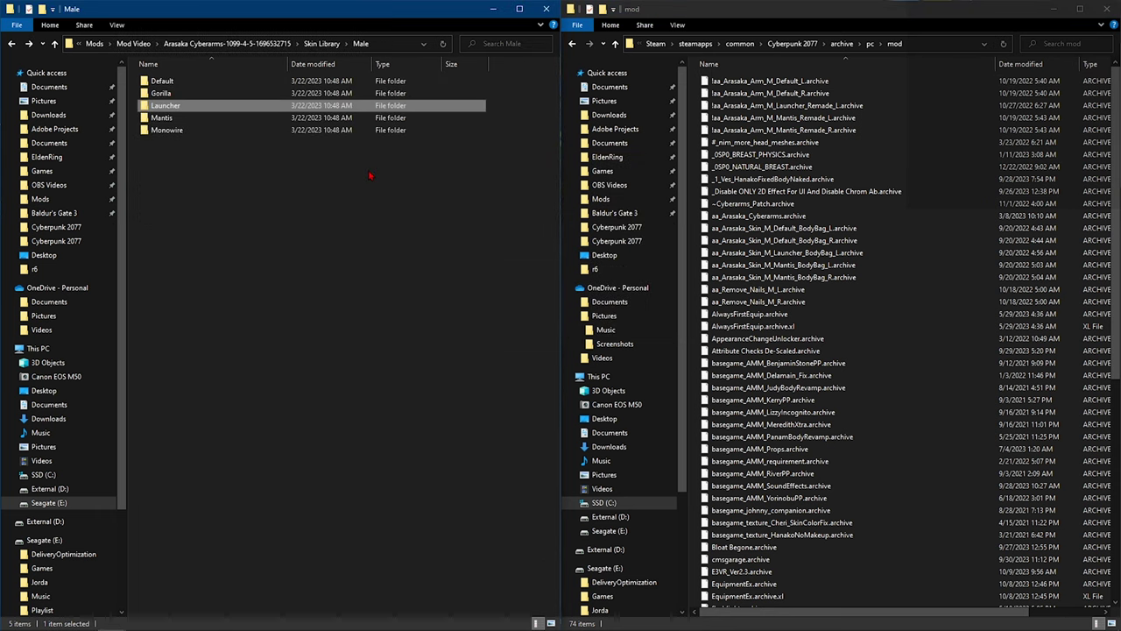
Try to copy both Remove Nails > Male archives into the game's mod folder and return to the Arasaka Cyberarms main folder
key("alt+Up")
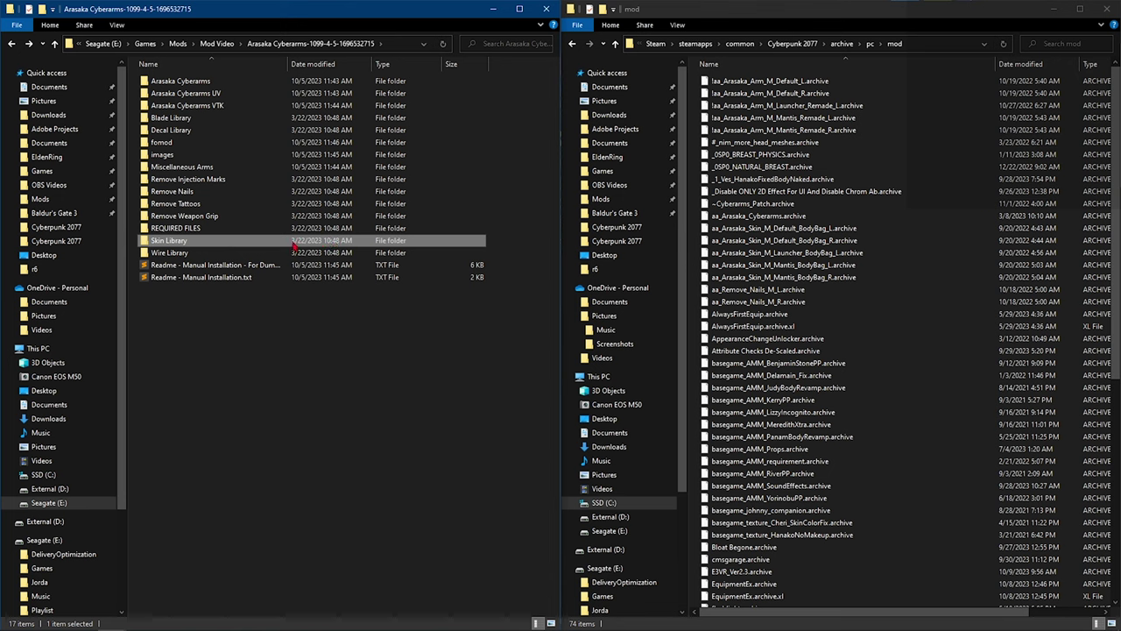
double_click(191, 194)
double_click(160, 93)
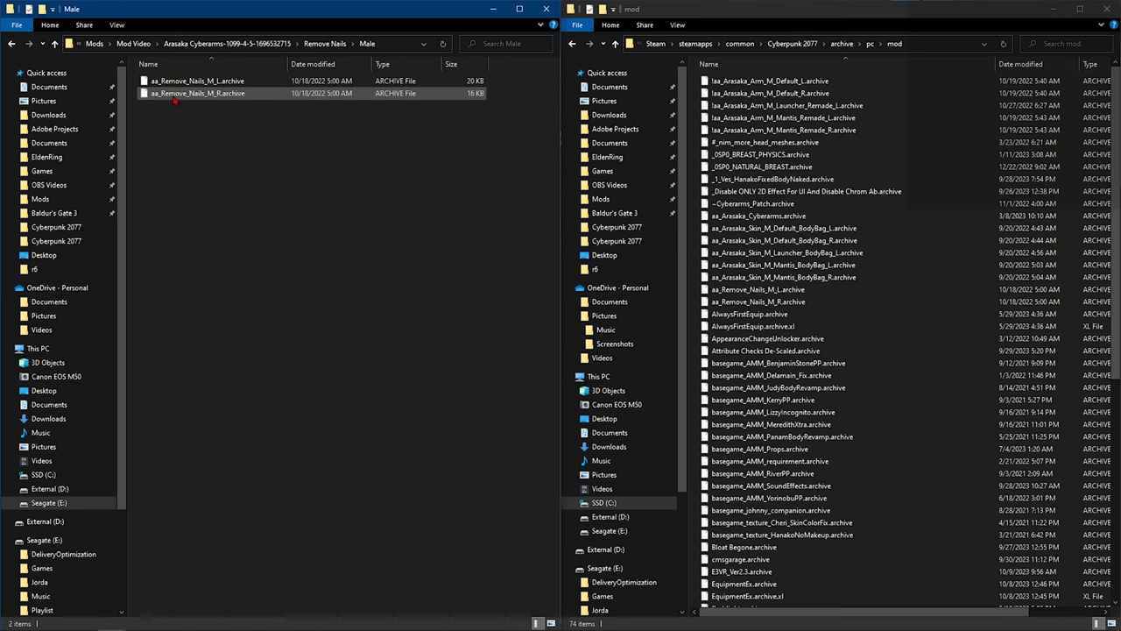
left_click_drag(284, 151, 842, 254)
left_click(677, 165)
key("alt+Up")
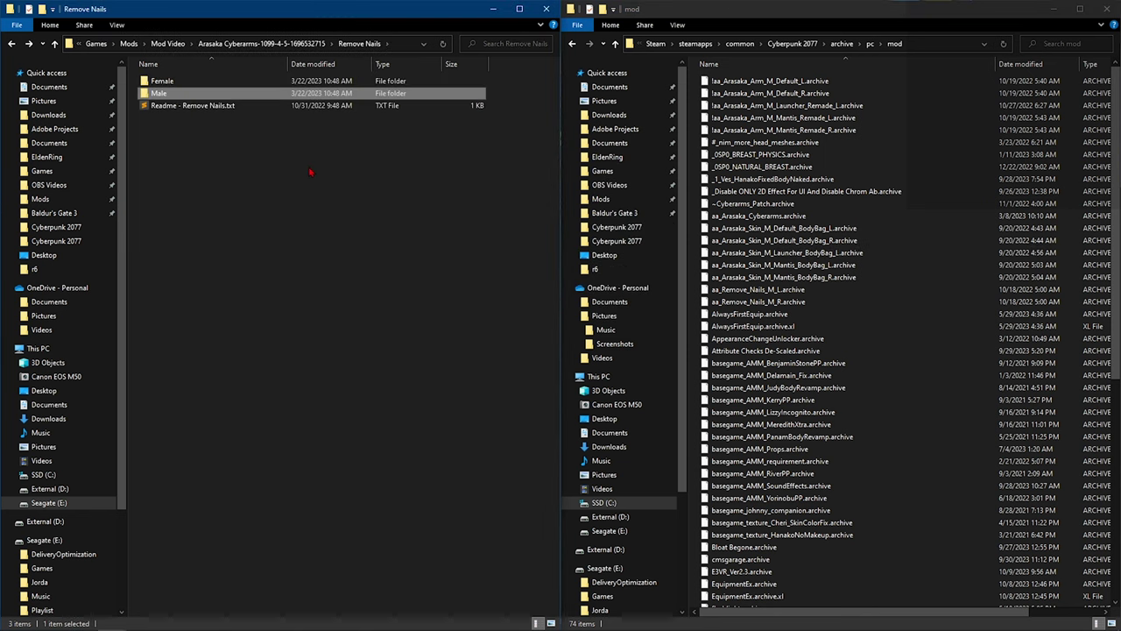
key("alt+Up")
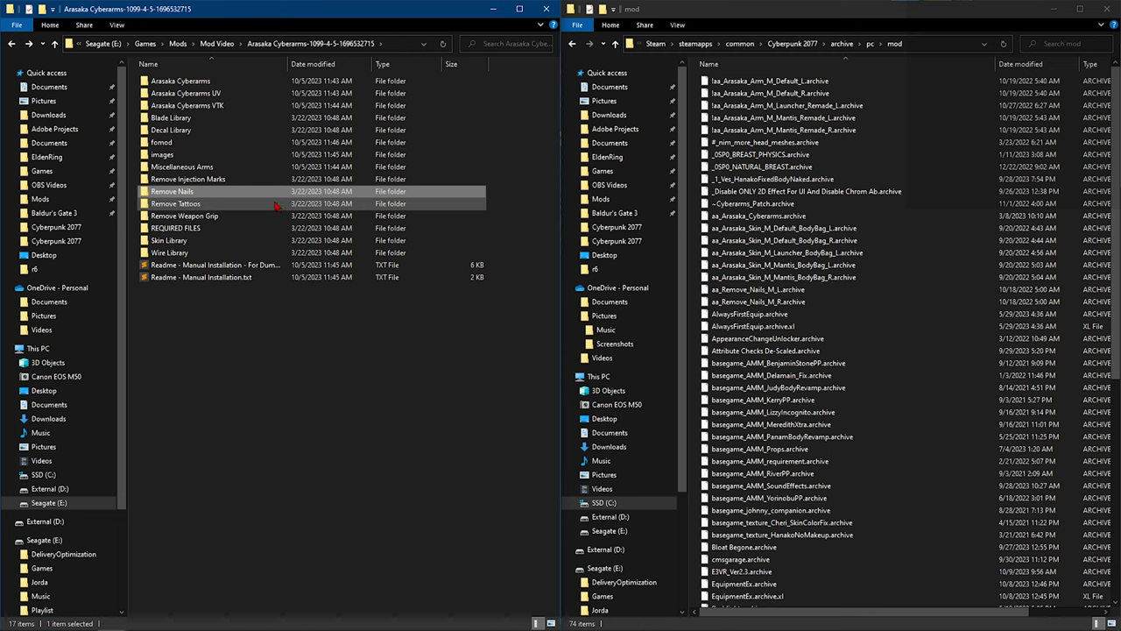
Try to copy both archives from Arasaka Cyberarms > Male > Default > Arasaka Arms into the game's mod folder
double_click(197, 84)
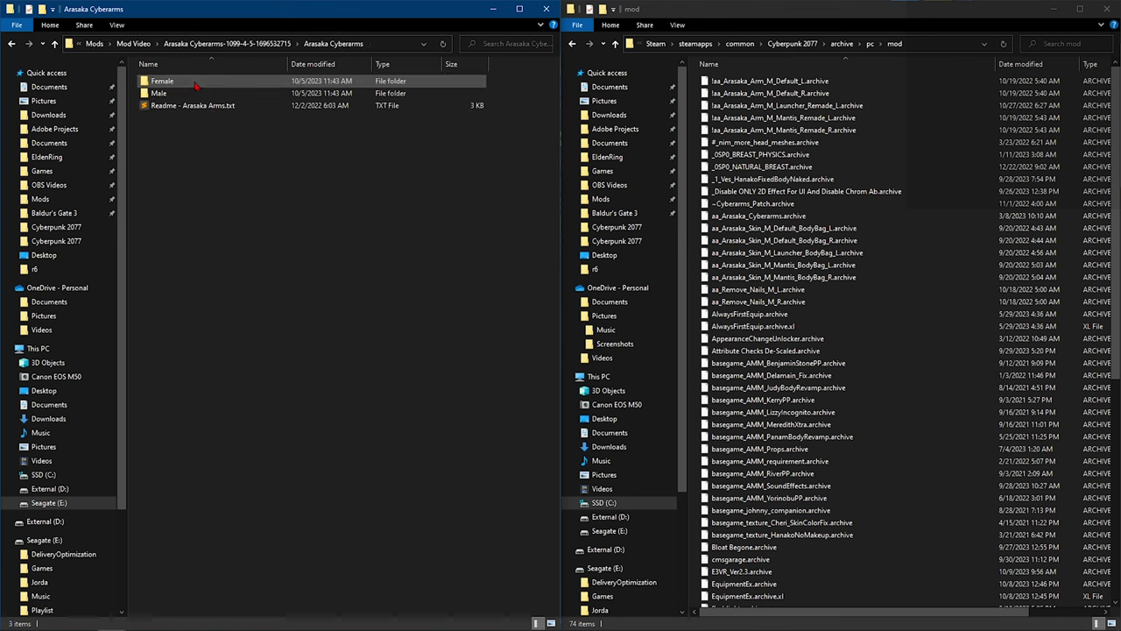
double_click(166, 93)
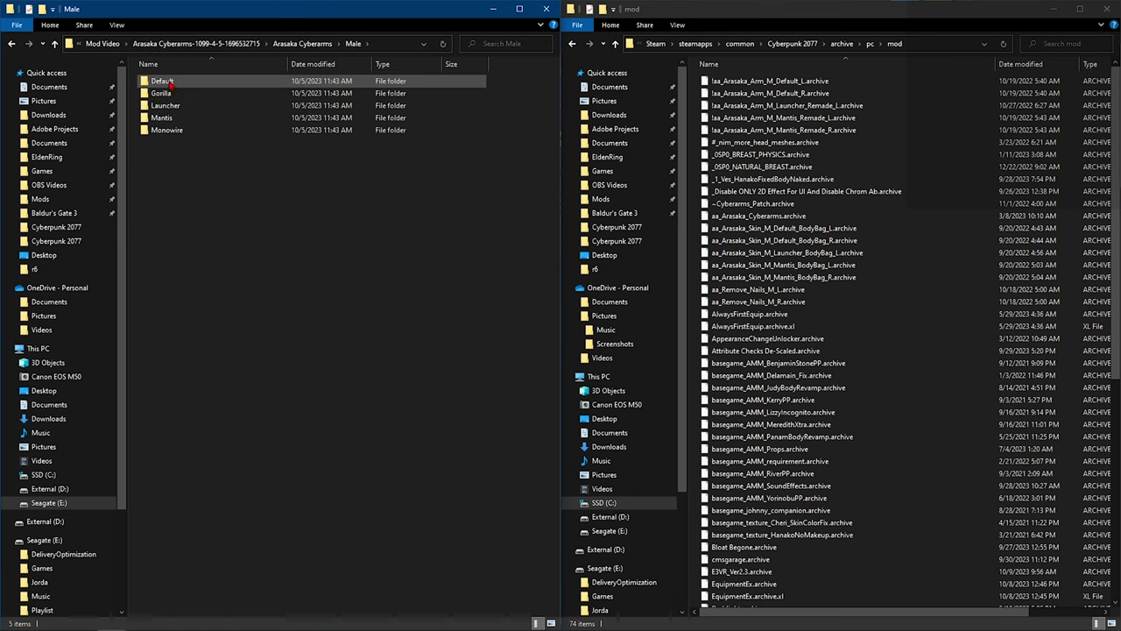
double_click(165, 80)
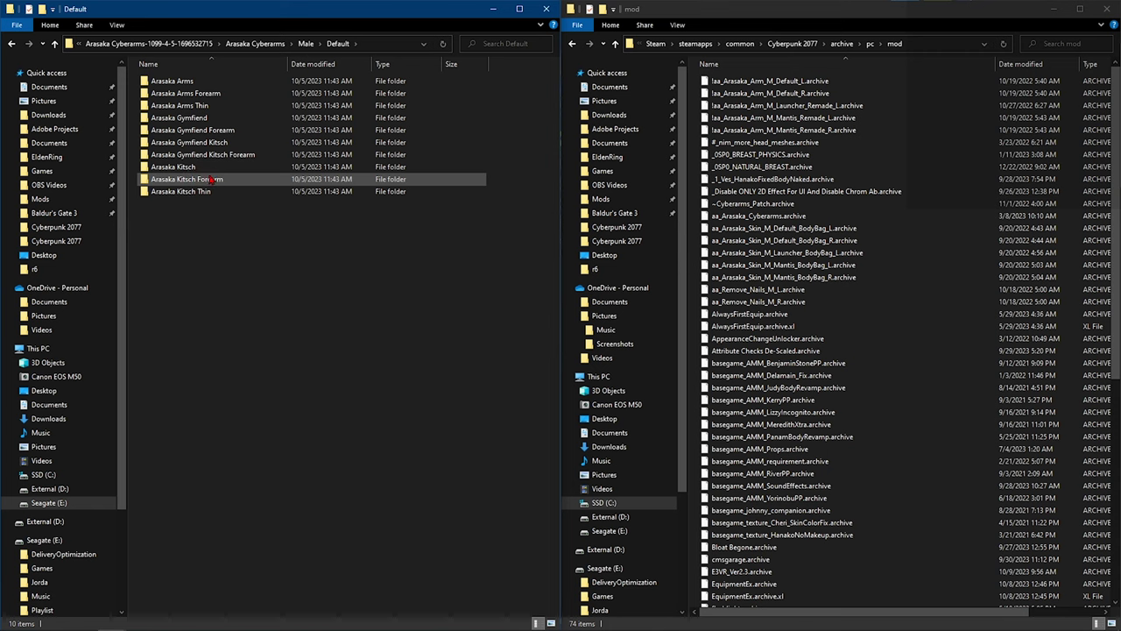
double_click(184, 81)
left_click_drag(263, 137, 841, 203)
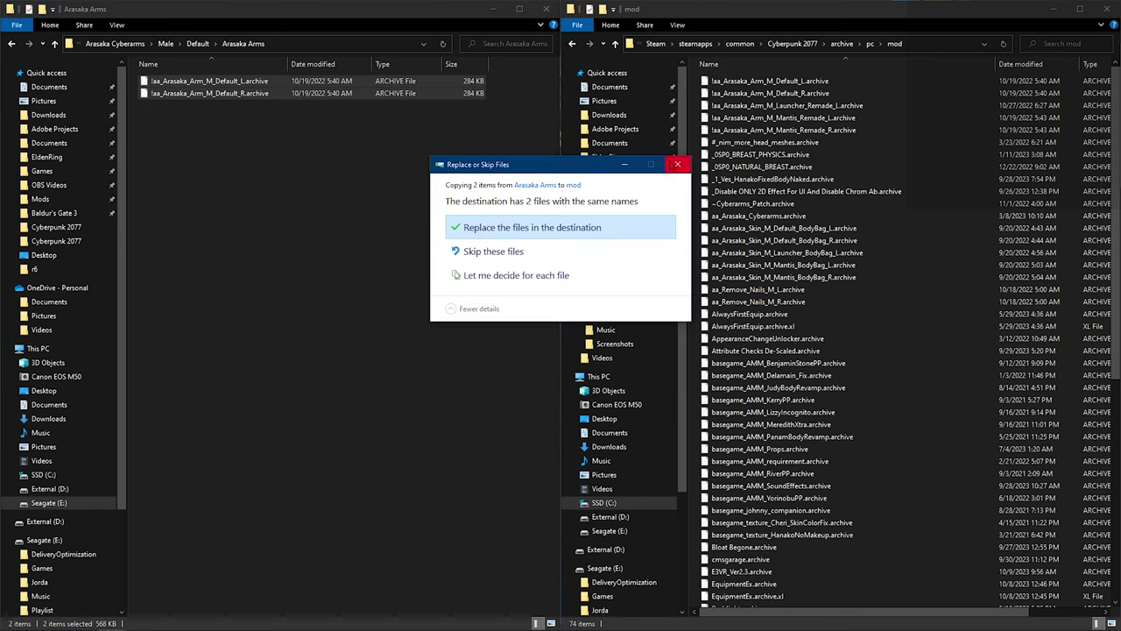
left_click(677, 165)
key("BackSpace")
key("BackSpace")
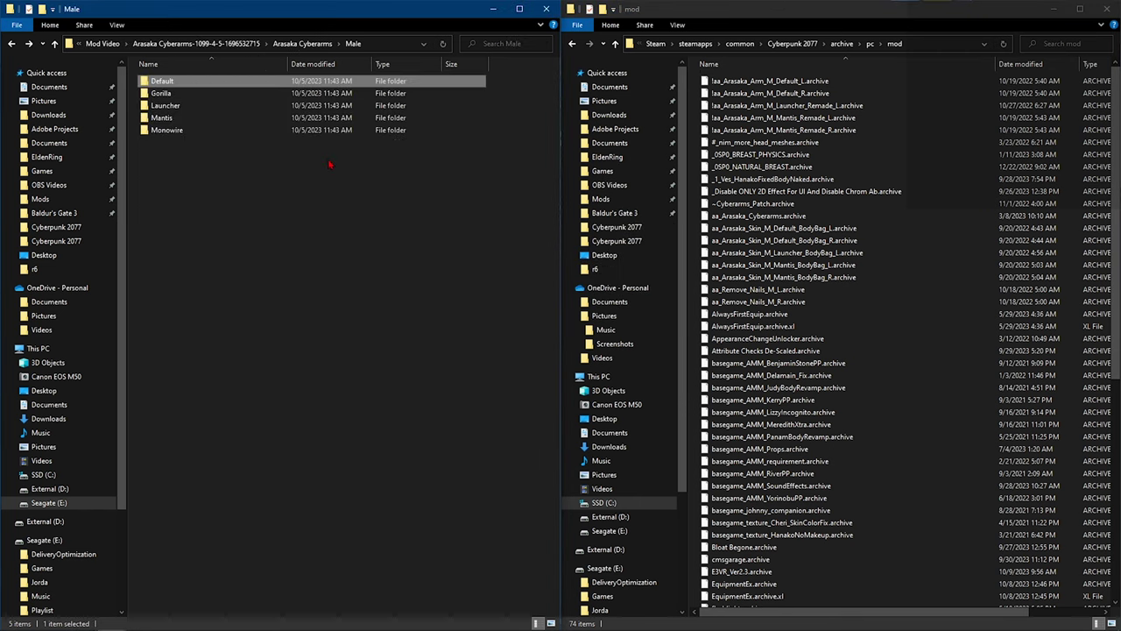
Return to the Mod Video folder and delete the Arasaka Cyberarms WinRAR archive
key("BackSpace")
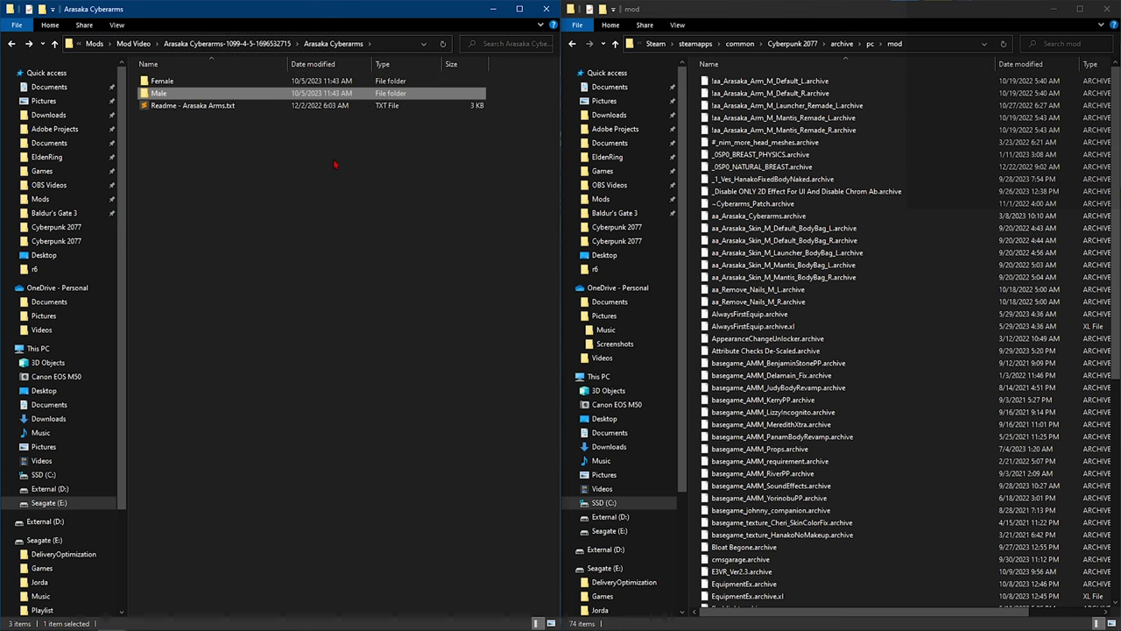
key("BackSpace")
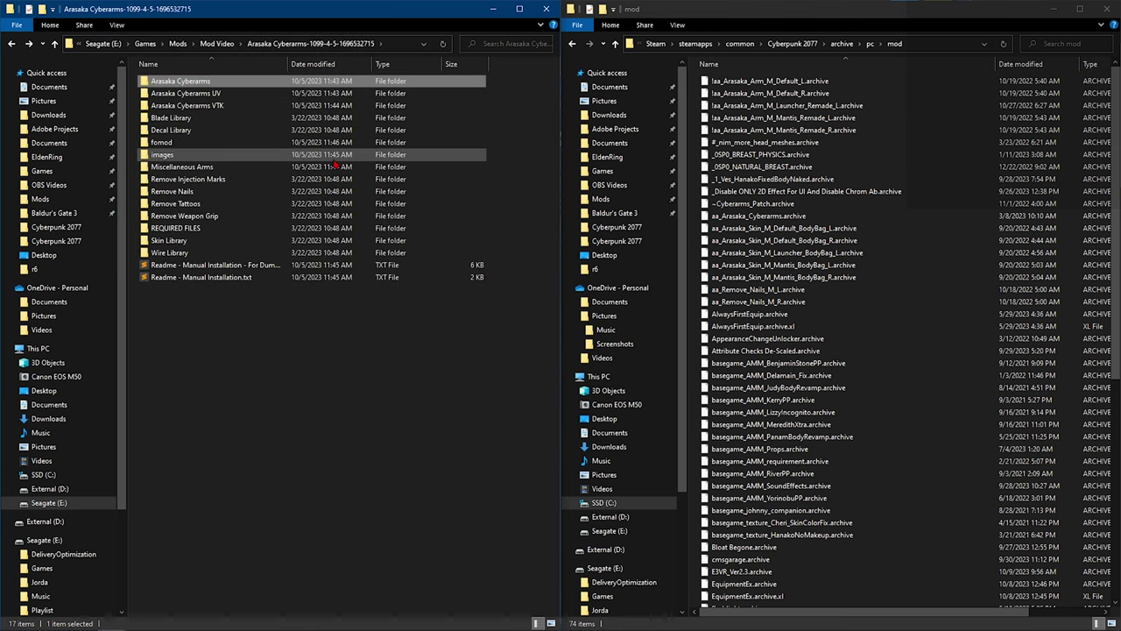
key("BackSpace")
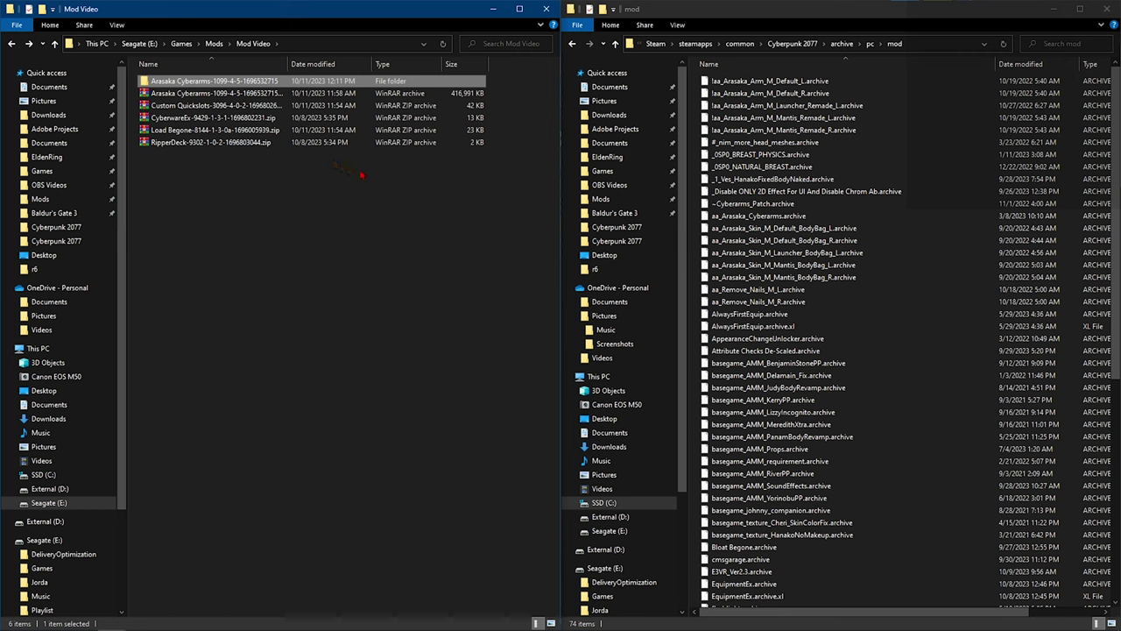
left_click(187, 97)
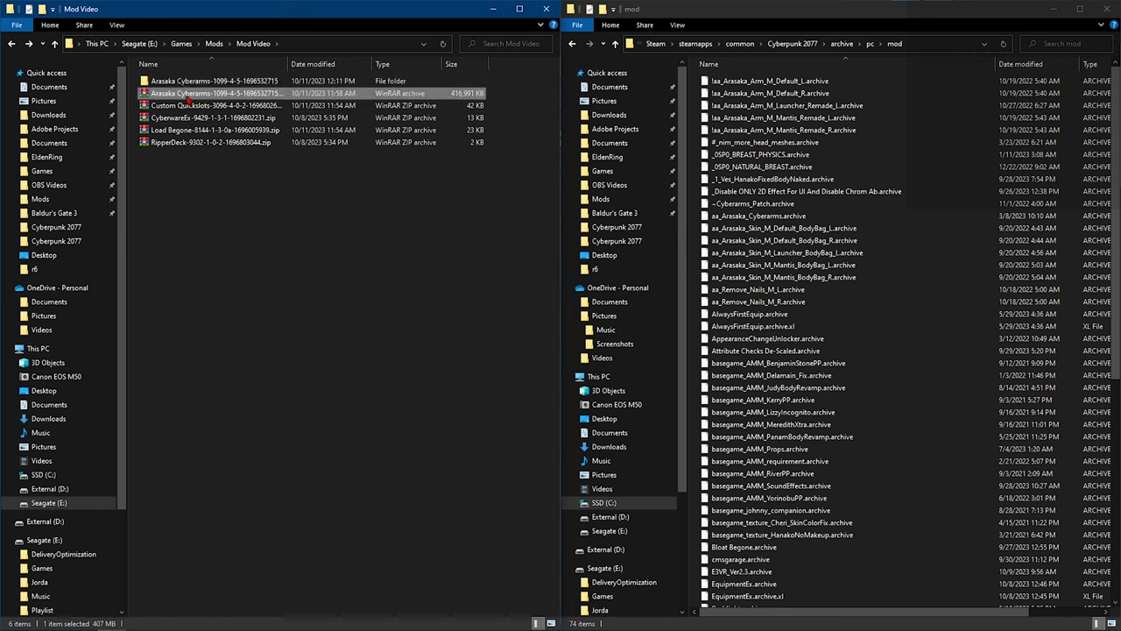
key("Delete")
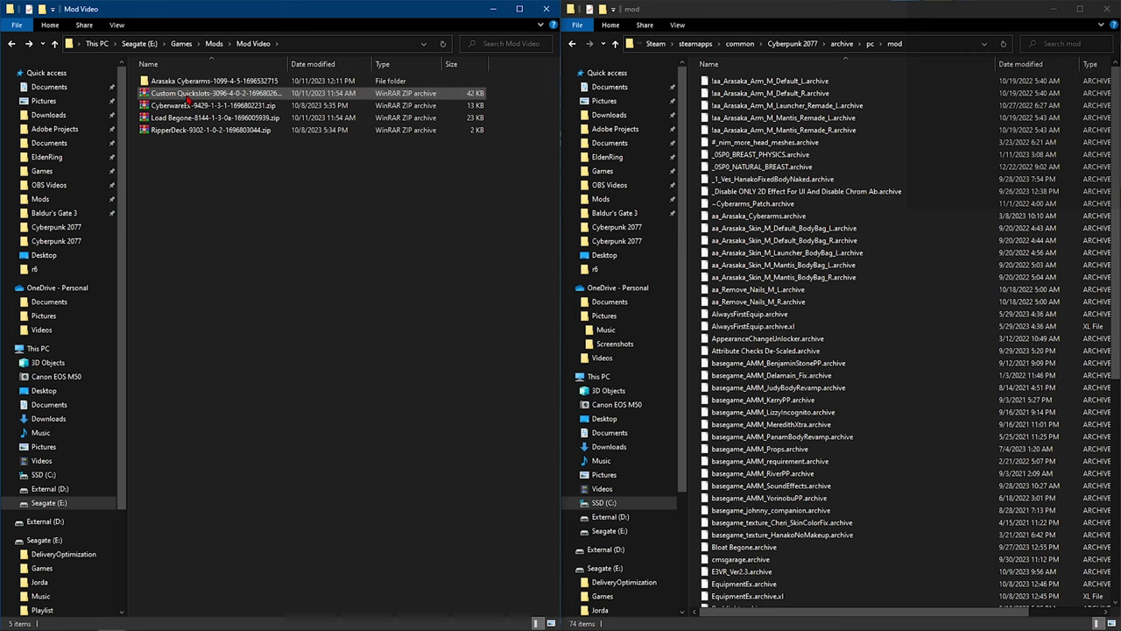
Extract the Custom Quickslots zip archive into its own folder and open that folder
right_click(188, 99)
left_click(252, 168)
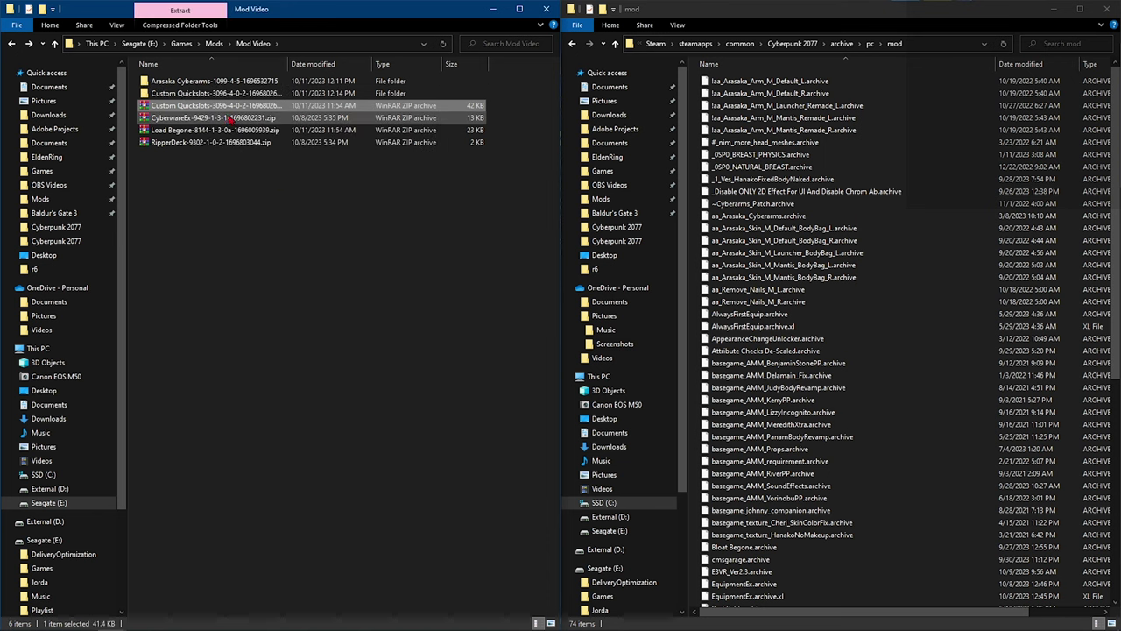
double_click(201, 97)
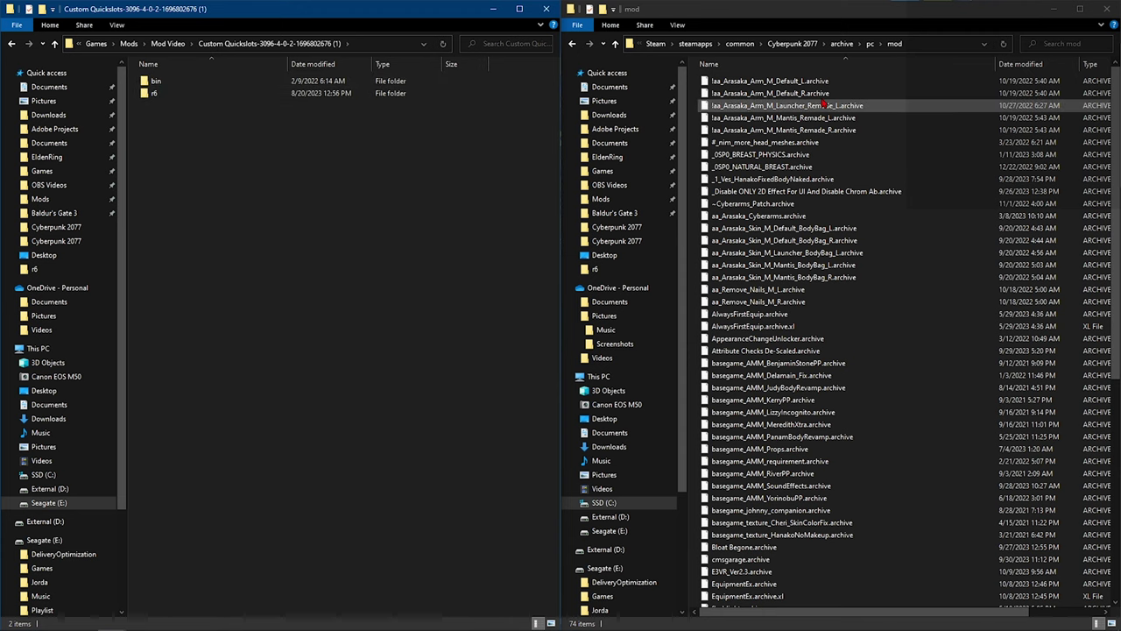
Copy the Custom Quickslots bin and r6 folders into the main Cyberpunk 2077 game folder, skipping files that already exist
left_click(797, 43)
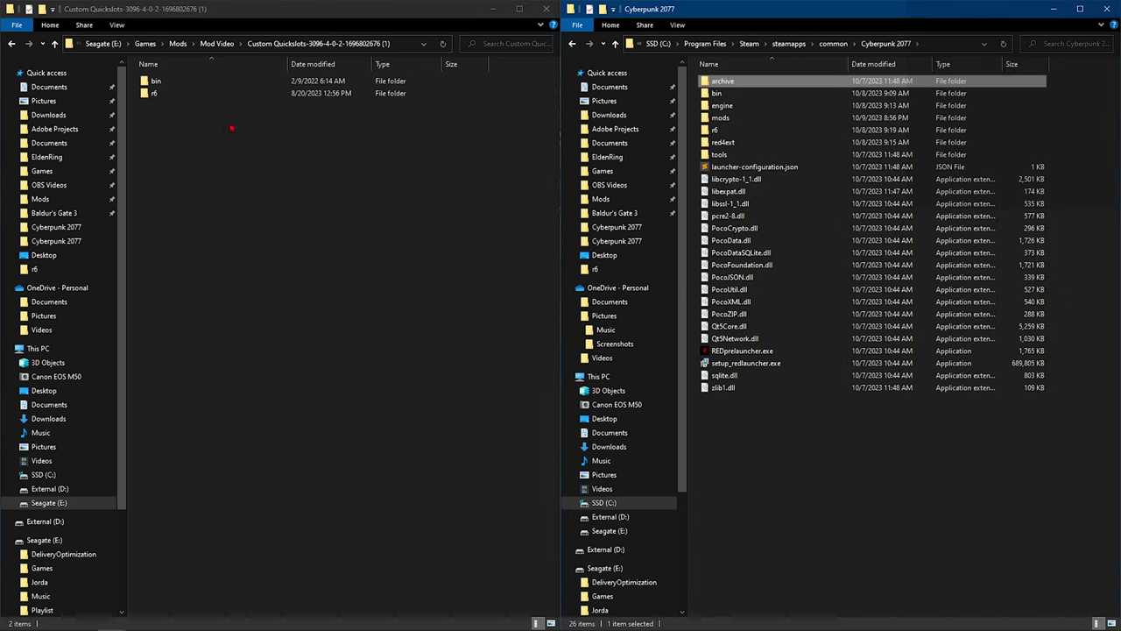
left_click_drag(289, 143, 825, 468)
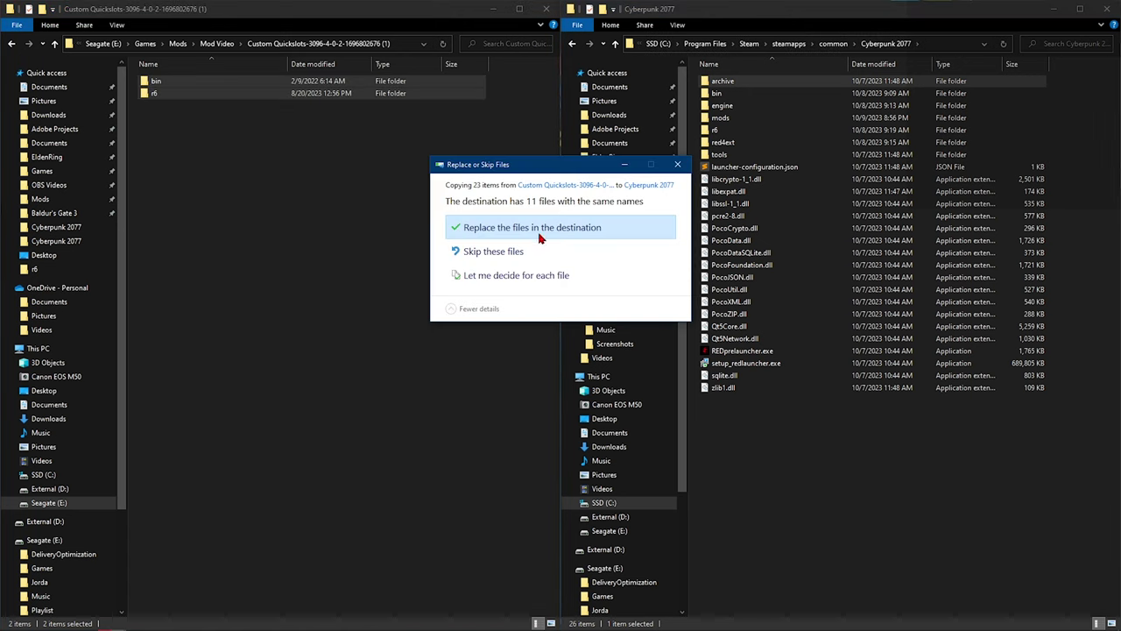
left_click(500, 255)
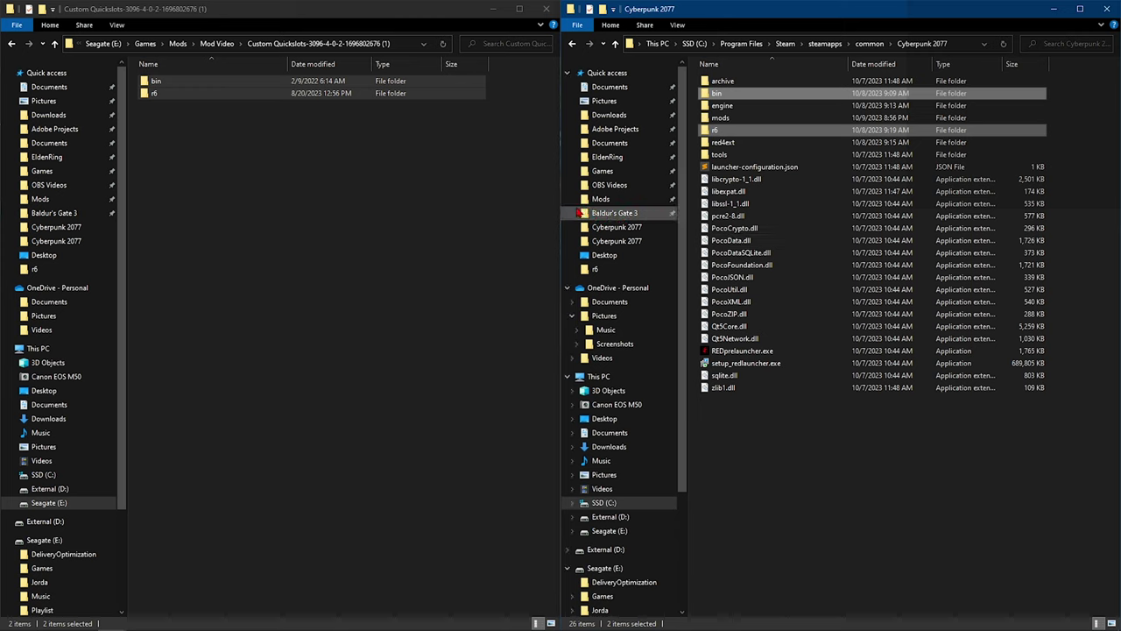
Return to the Mod Video folder and delete the Custom Quickslots zip archive
left_click(363, 178)
key("alt+Up")
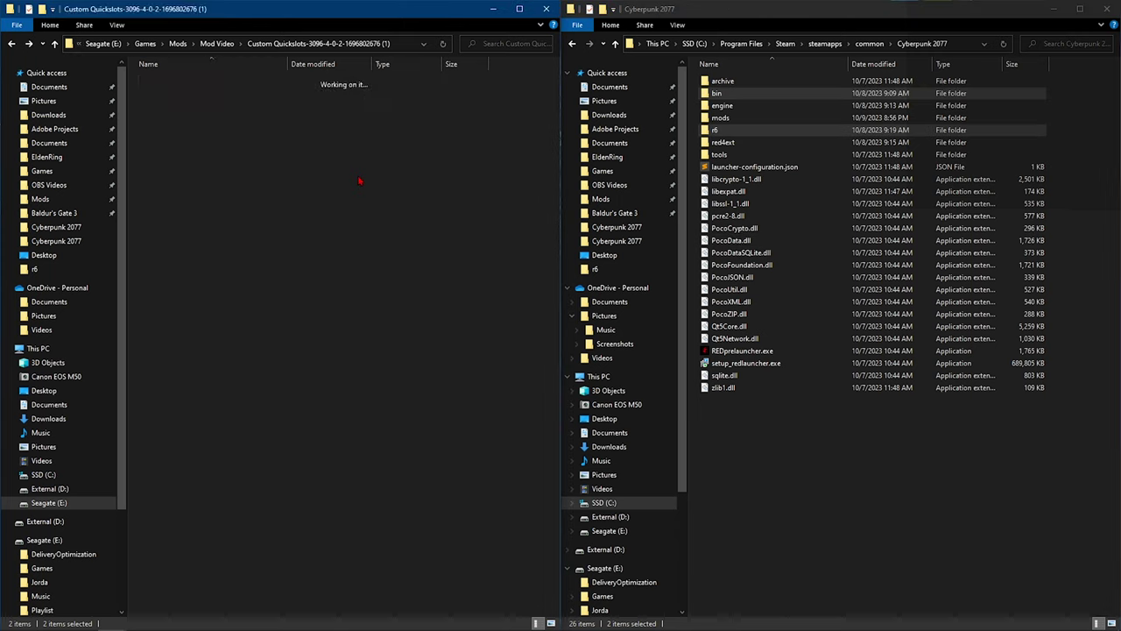
left_click(193, 107)
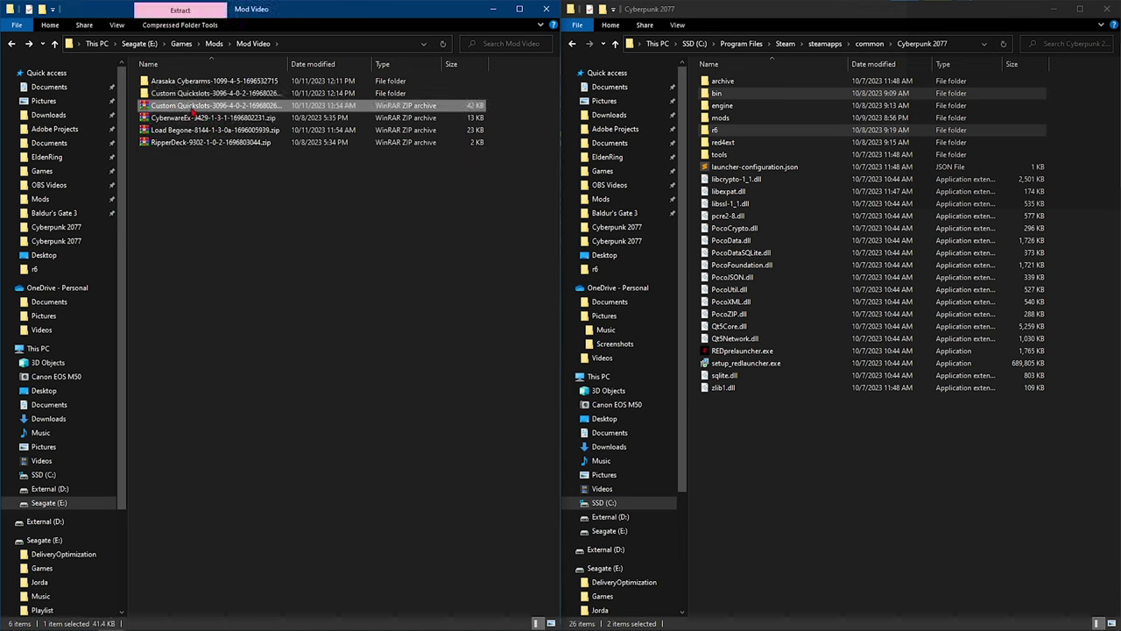
key("Delete")
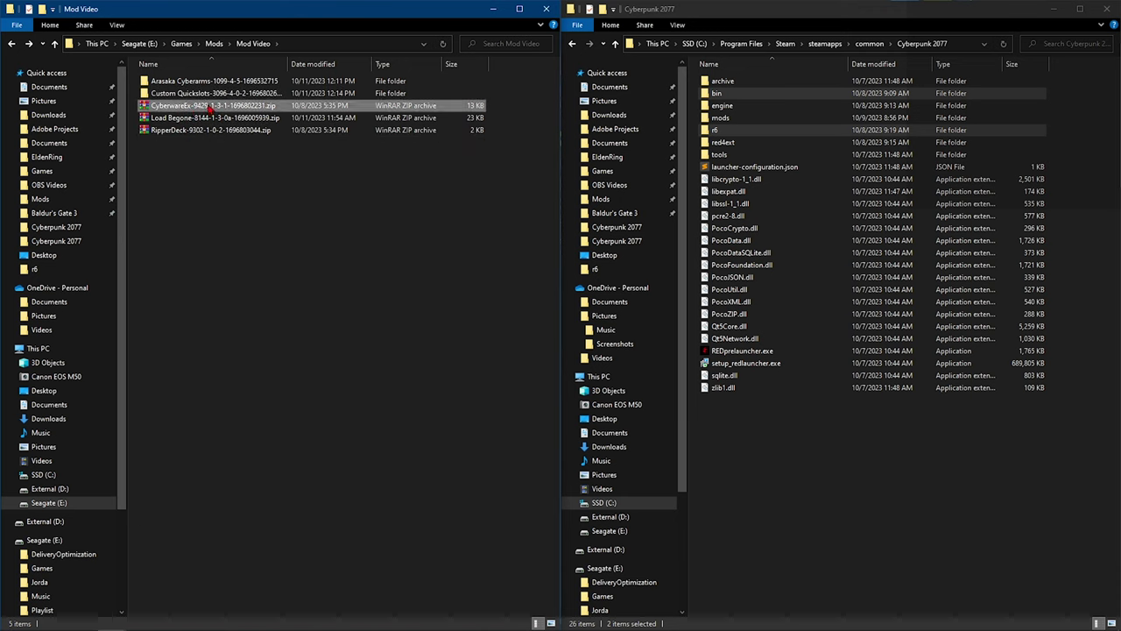
Extract the CyberwareEx zip archive into its own folder and open that folder
right_click(209, 106)
left_click(261, 177)
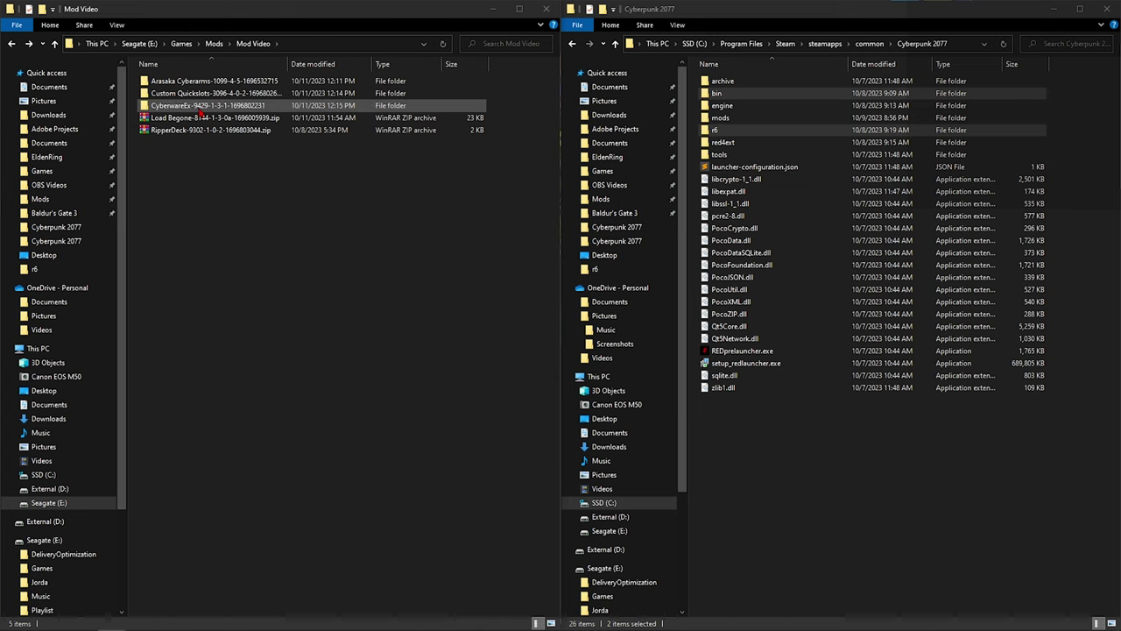
double_click(200, 112)
Copy the CyberwareEx r6 folder into the Cyberpunk 2077 game folder, skipping files that already exist, and return to the Mod Video folder
left_click_drag(151, 80, 851, 463)
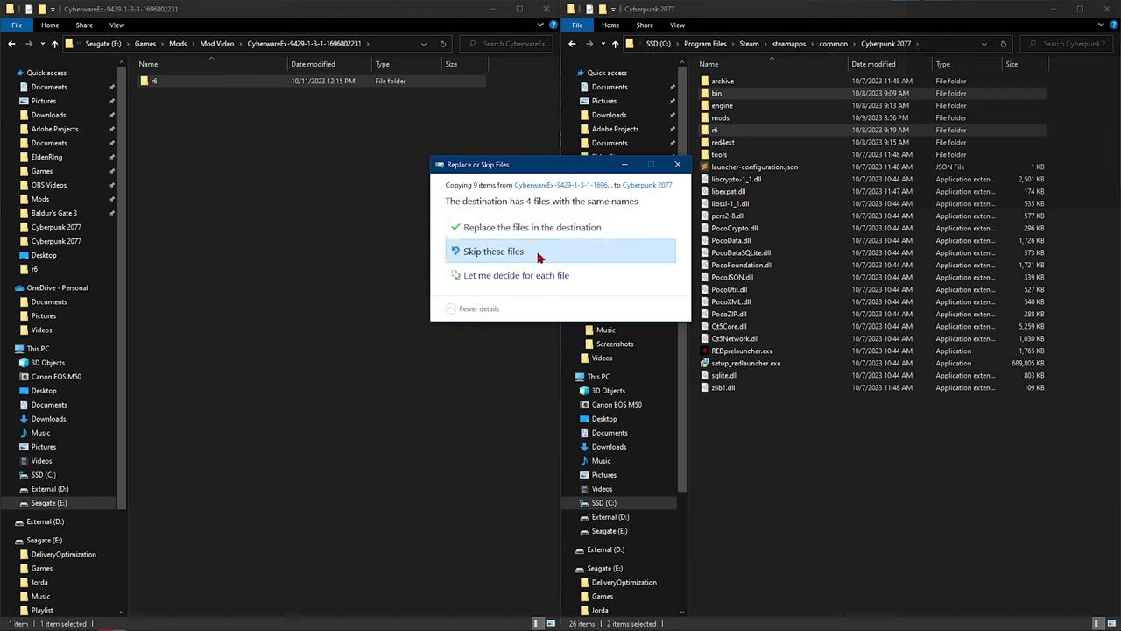
left_click(539, 254)
key("alt+Up")
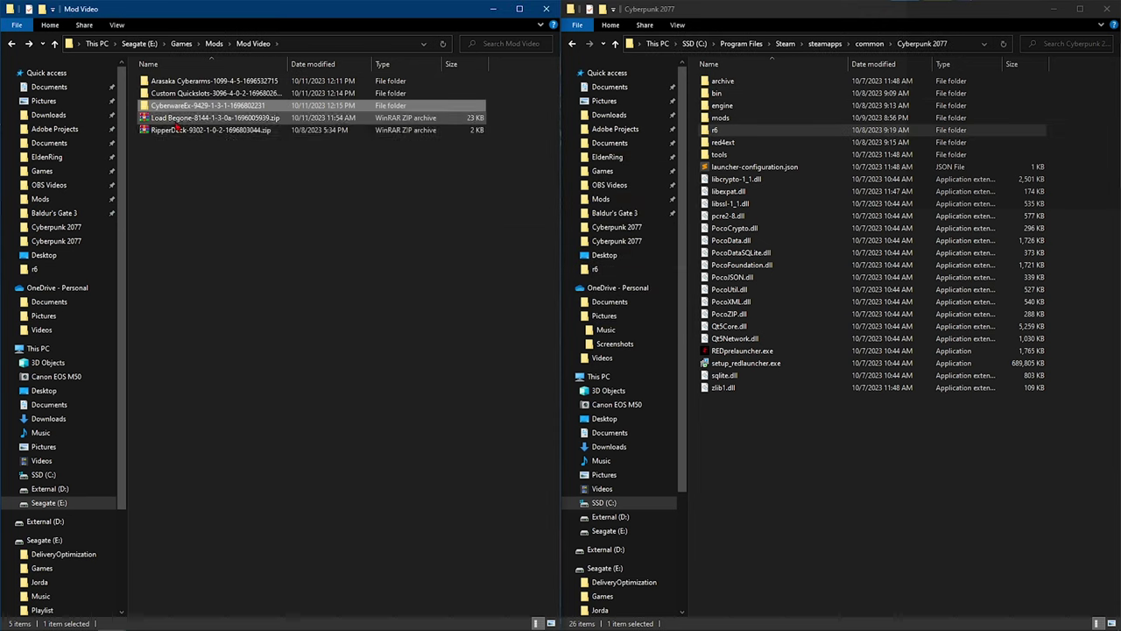
Extract the Load Begone zip archive into its own folder and copy its archive folder into the Cyberpunk 2077 game folder
left_click(175, 118)
right_click(175, 118)
left_click(226, 192)
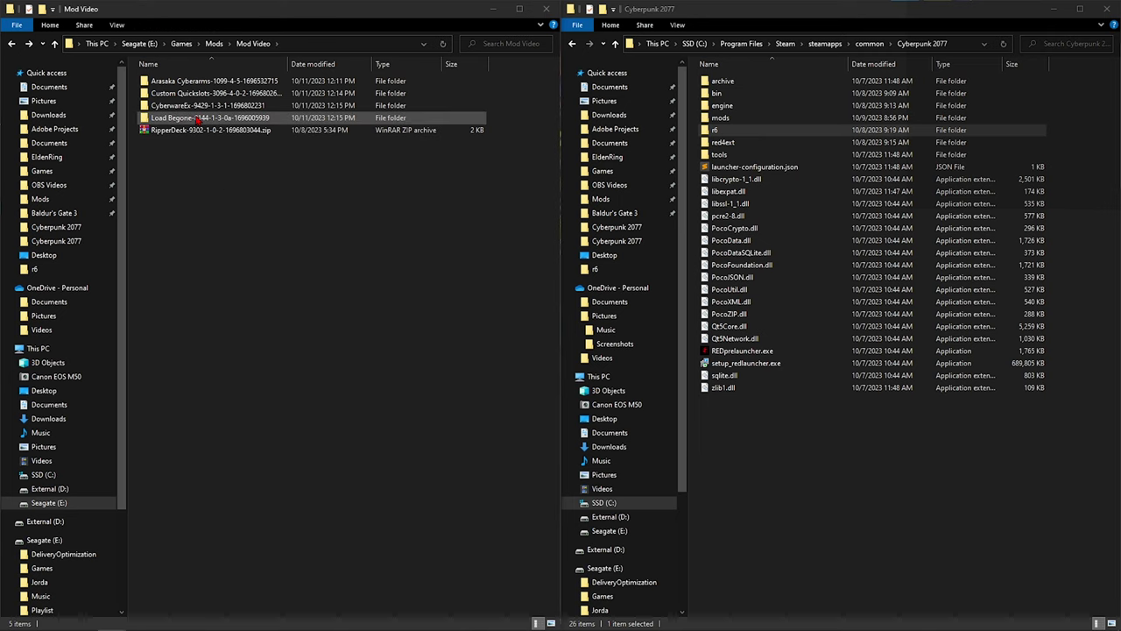
left_click_drag(158, 81, 814, 429)
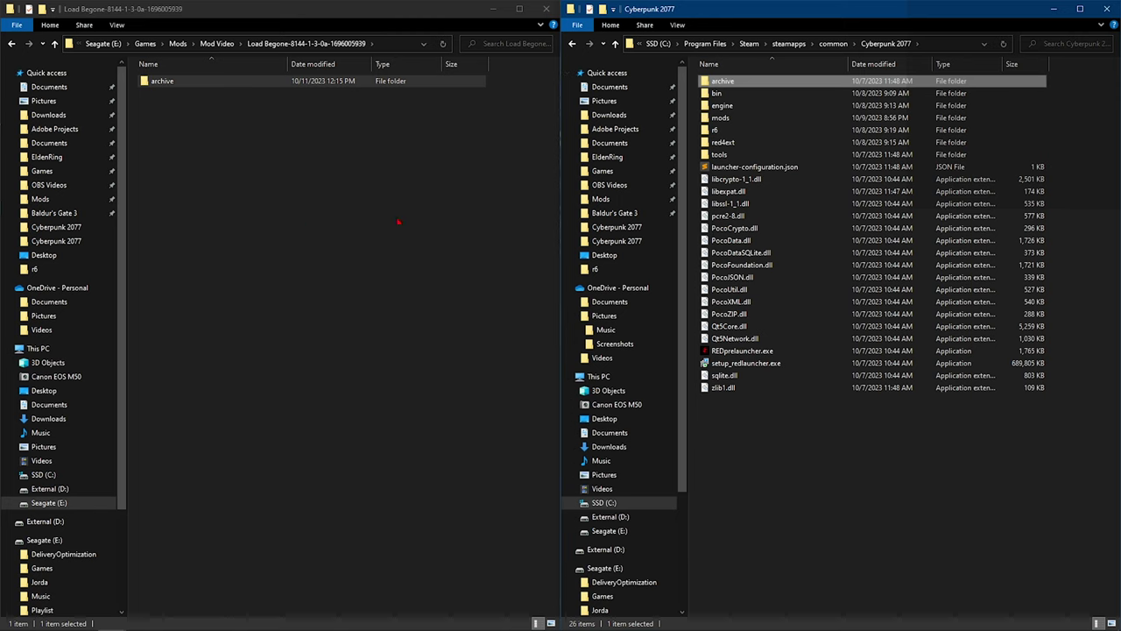
Browse to archive\pc\mod in the game folder and look through the installed files for the Load Begone archives
double_click(724, 82)
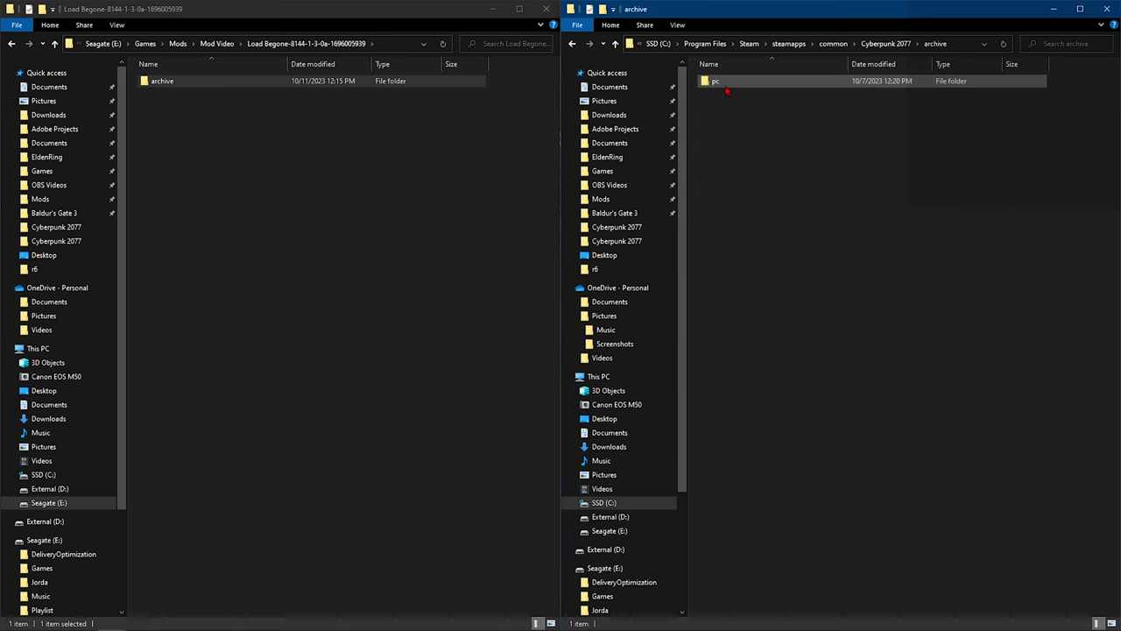
double_click(725, 85)
double_click(721, 94)
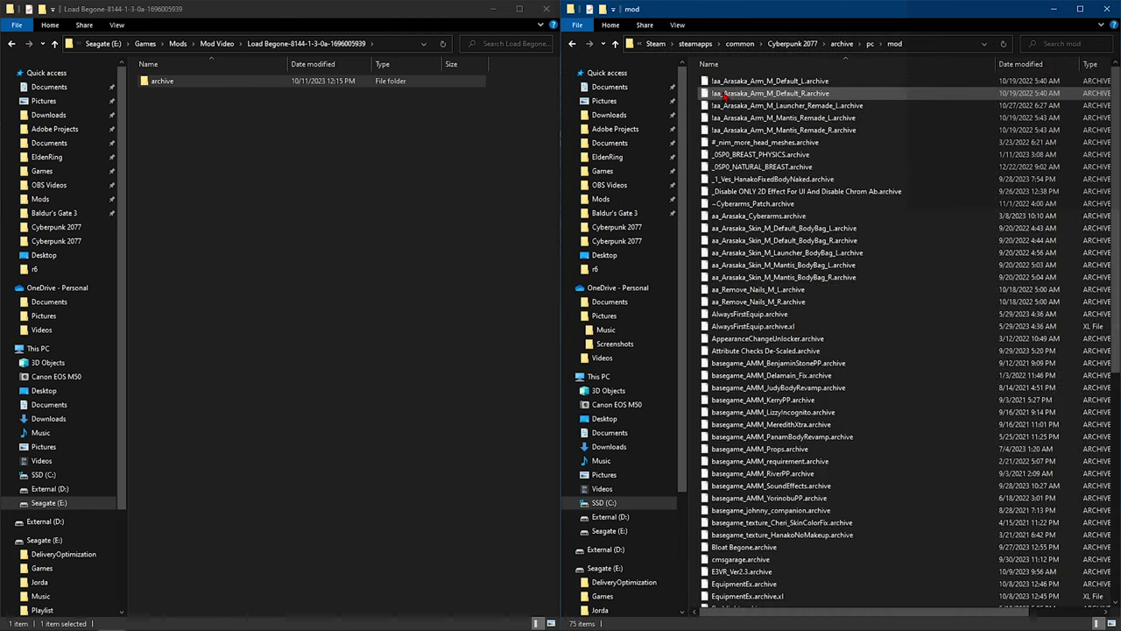
scroll(724, 97, "down", 10)
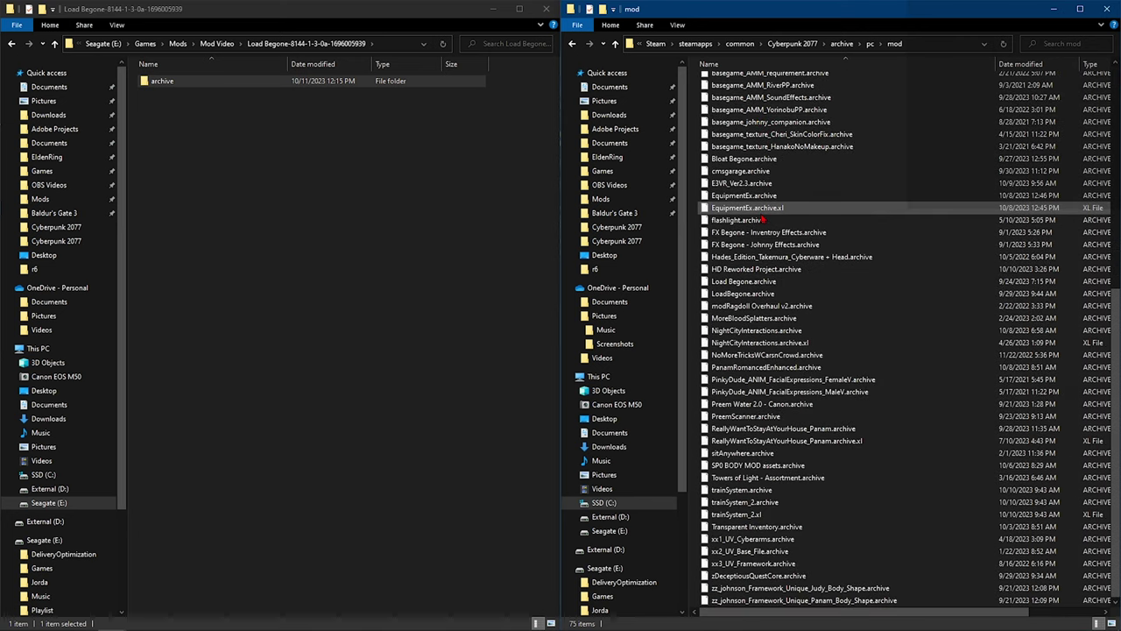
scroll(767, 226, "up", 10)
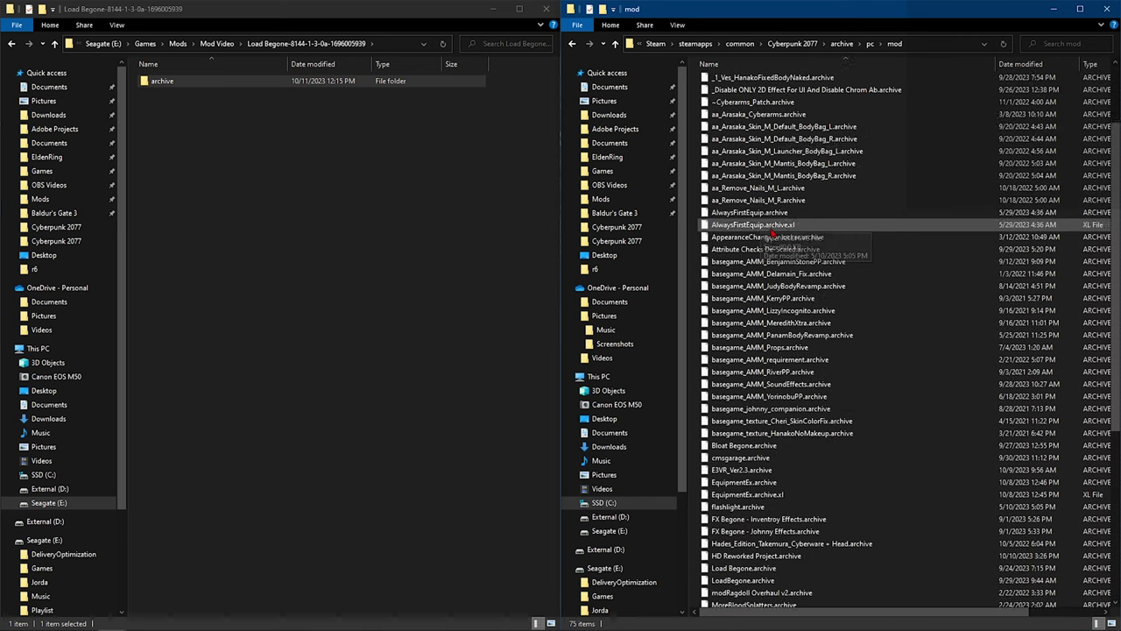
scroll(769, 223, "down", 8)
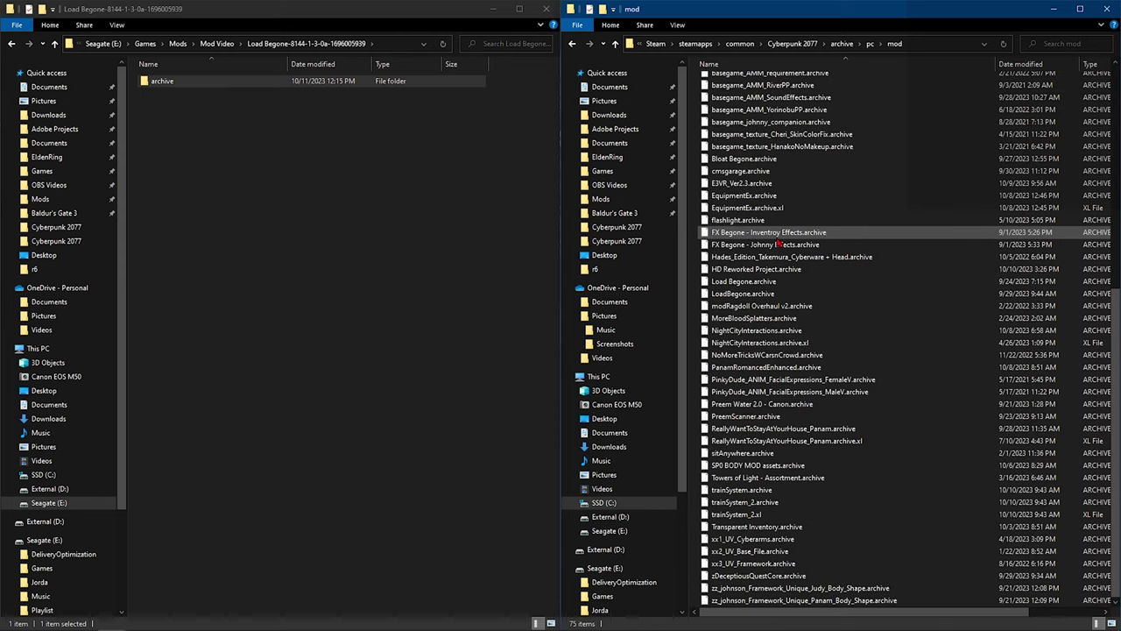
scroll(784, 263, "down", 3)
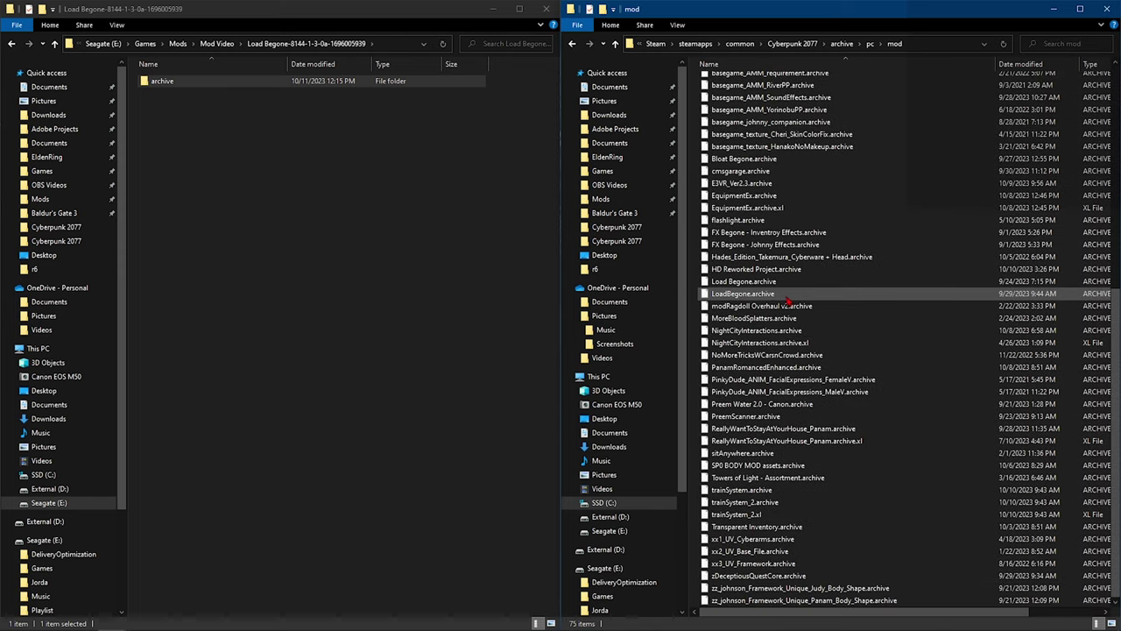
left_click(756, 282)
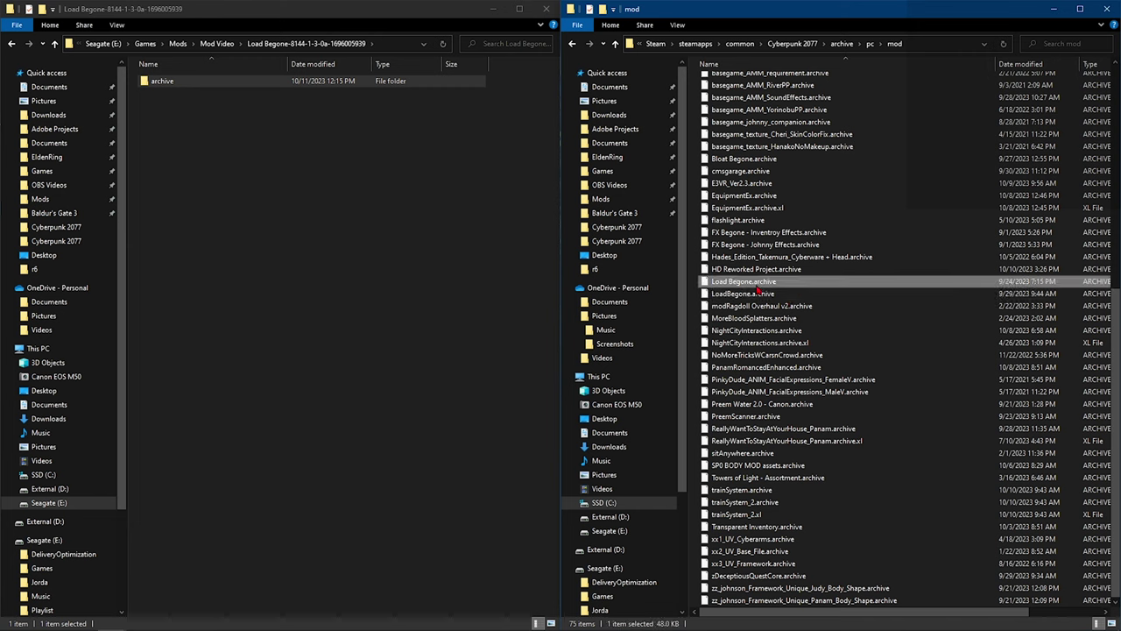
Open the extracted Load Begone archive\pc\mod folder for comparison and delete LoadBegone.archive from the game's mod folder
double_click(183, 84)
double_click(183, 84)
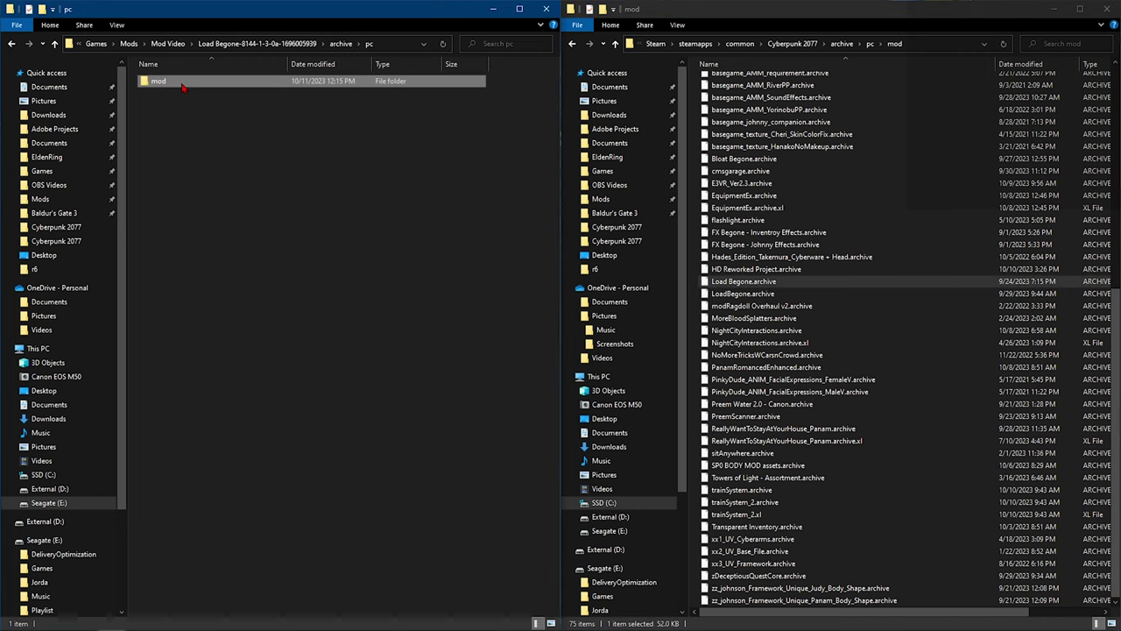
double_click(179, 85)
left_click_drag(216, 87, 724, 300)
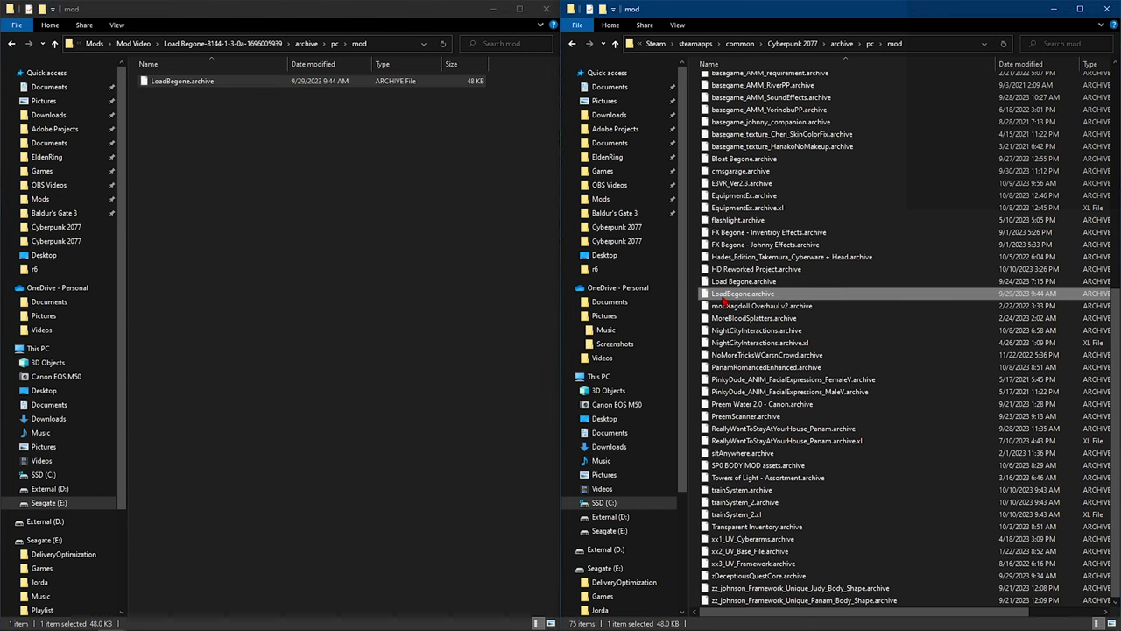
key("Delete")
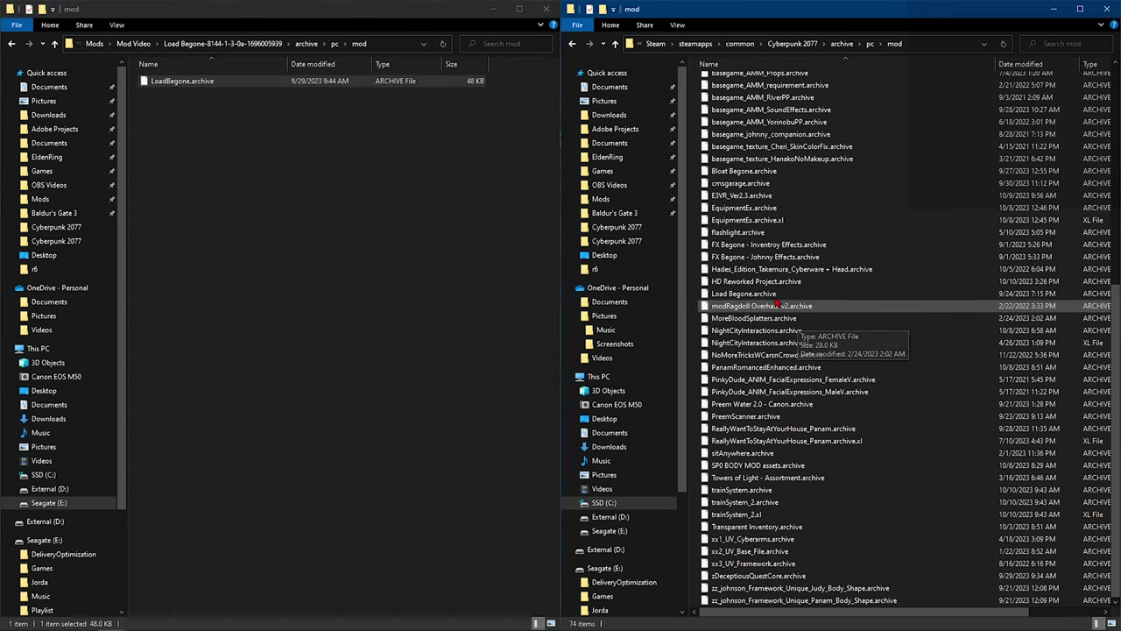
Return one Explorer window to the main Cyberpunk 2077 game folder and the other to the Mod Video folder
scroll(765, 272, "up", 10)
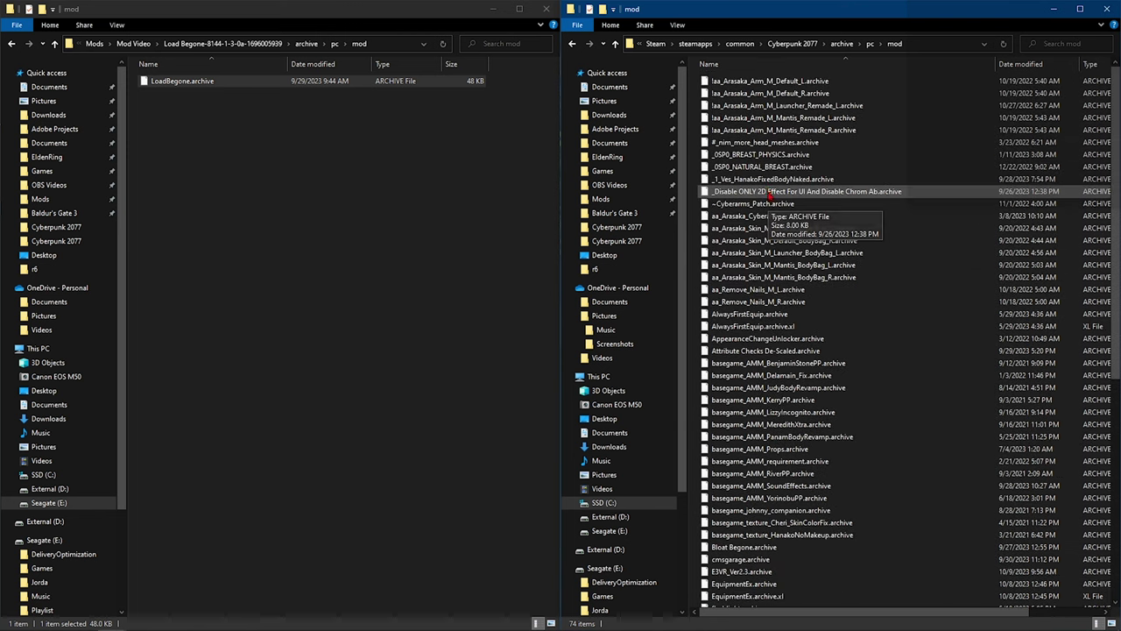
key("alt+Up")
key("alt+Up")
key("alt+Up")
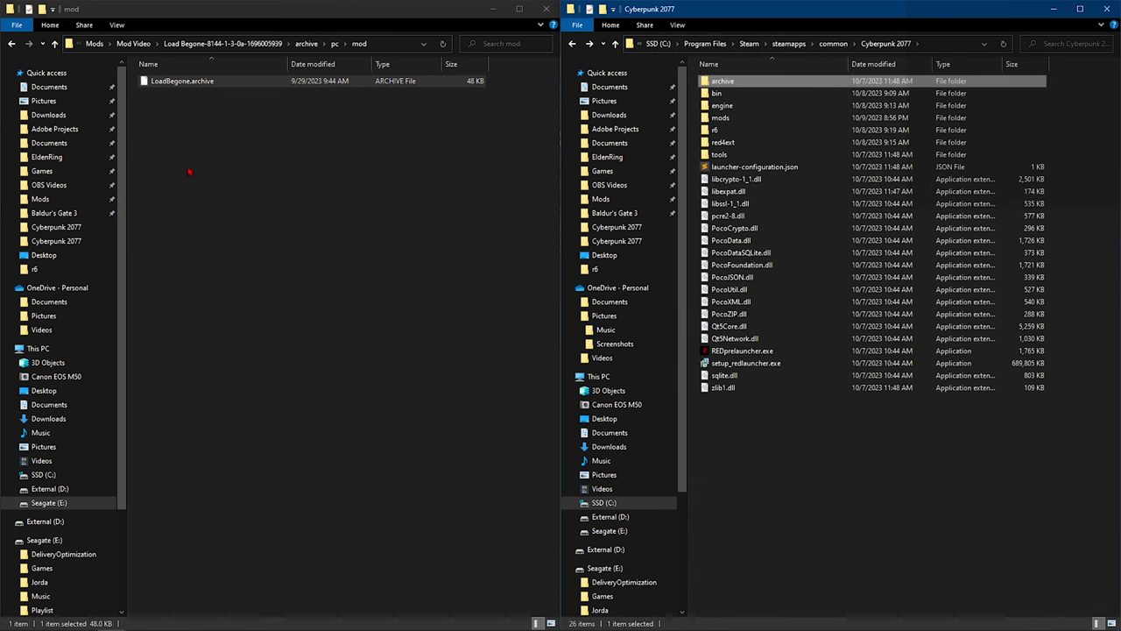
left_click(188, 171)
key("alt+Up")
key("alt+Up")
key("alt+Up")
key("alt+Up")
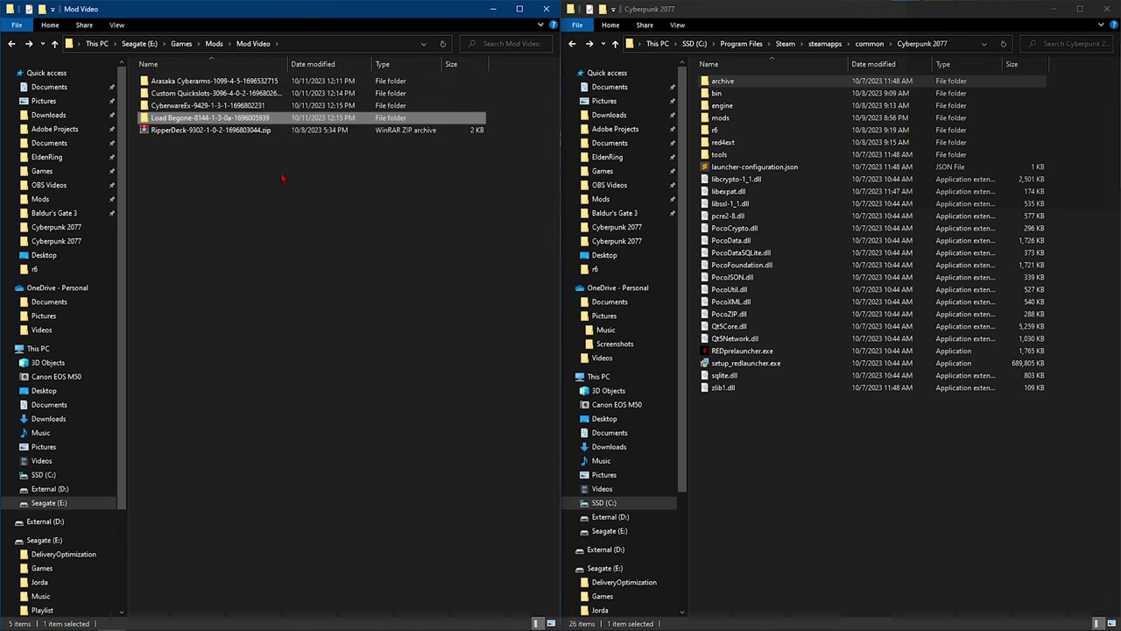
Extract the RipperDeck zip archive into its own folder and begin copying its r6 folder into the game folder, cancelling at the file conflict
right_click(194, 130)
left_click(252, 203)
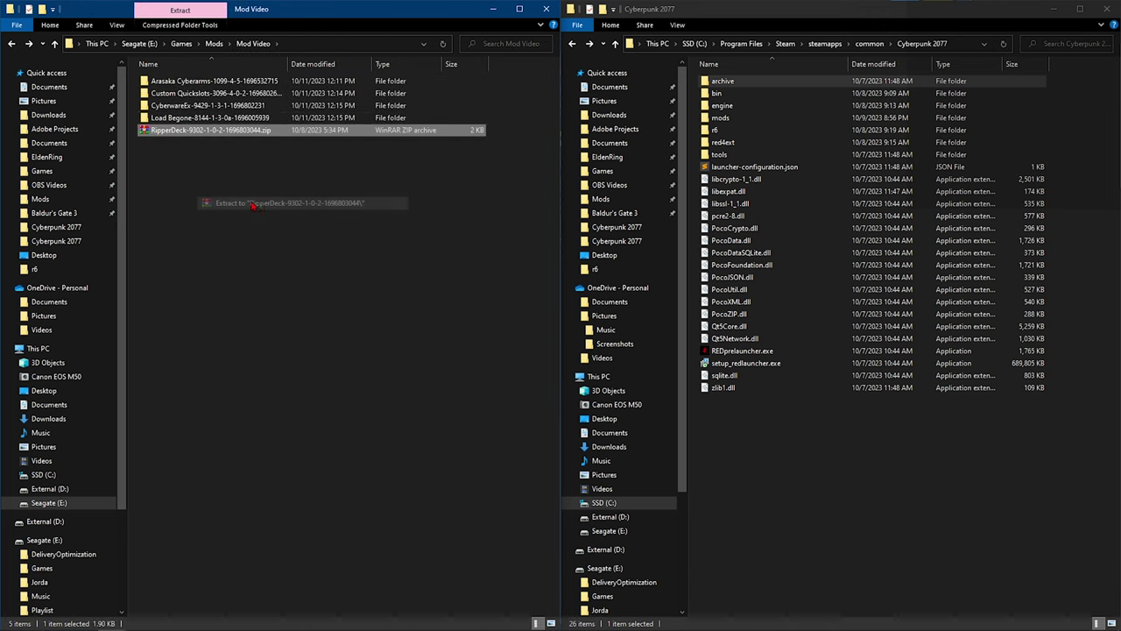
double_click(206, 129)
left_click_drag(153, 80, 952, 496)
left_click(677, 164)
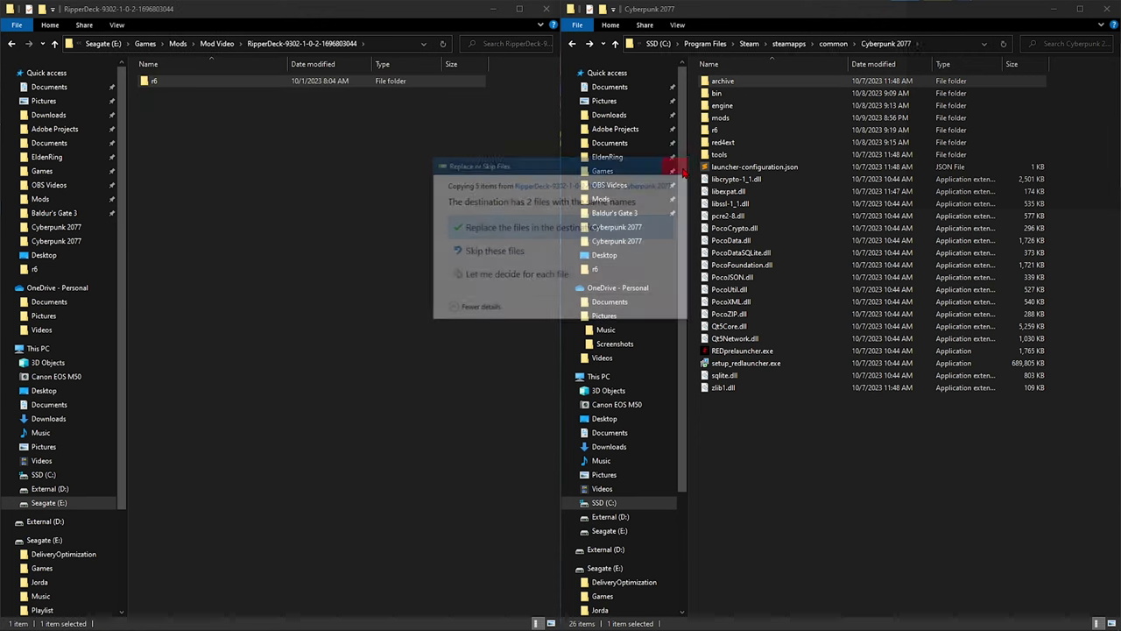
key("alt+Left")
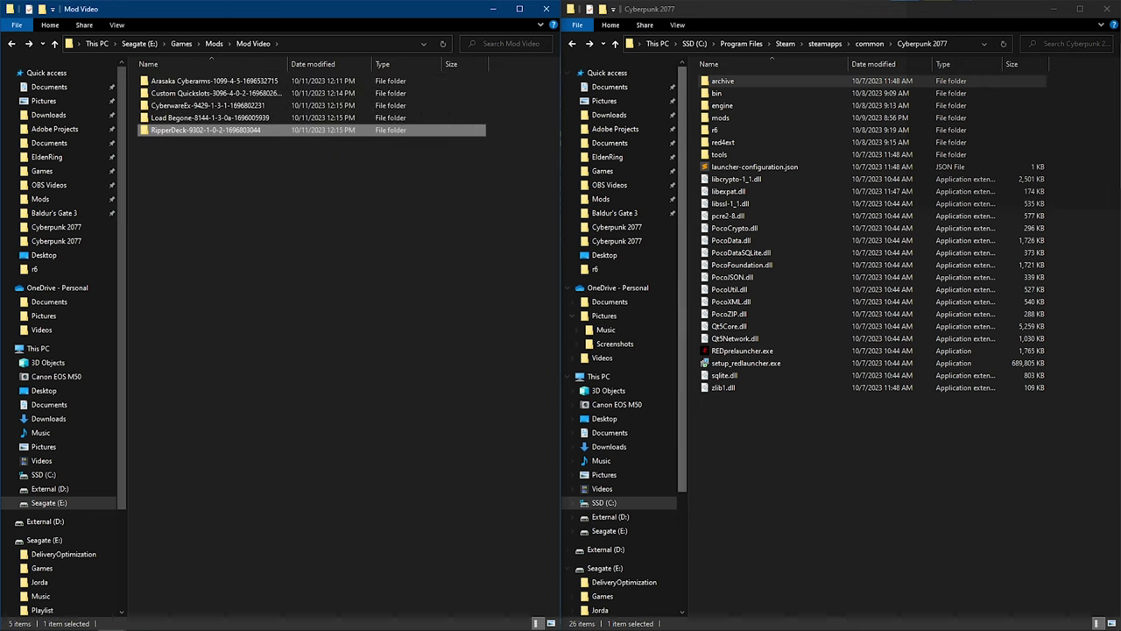
Switch to Steam and launch Cyberpunk 2077 from the library
mouse_move(369, 624)
left_click(627, 620)
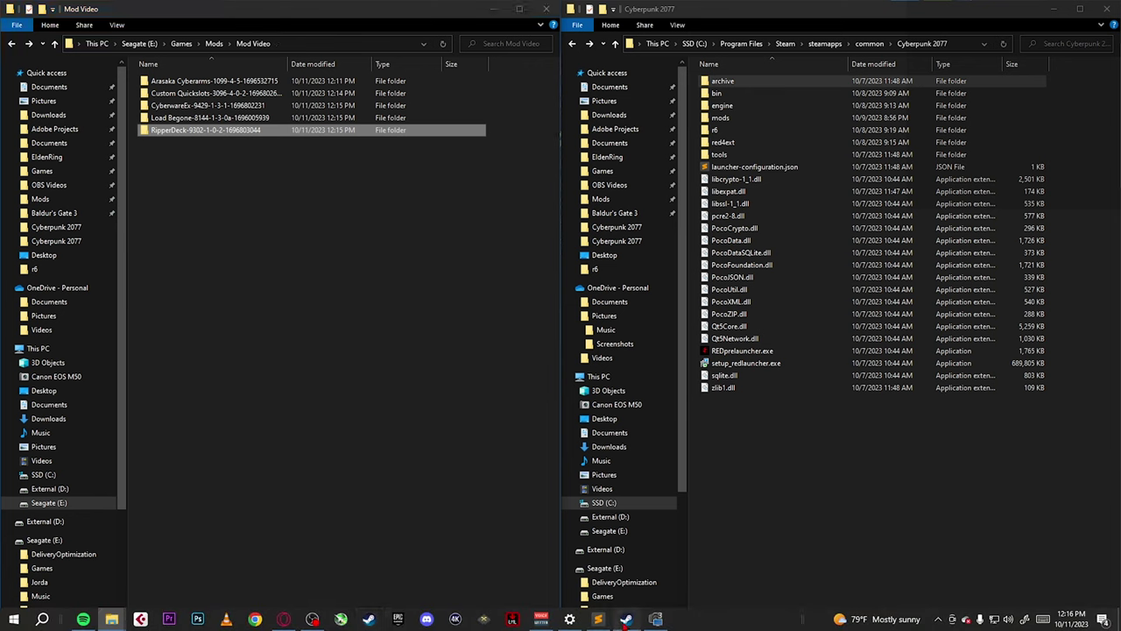
left_click(225, 258)
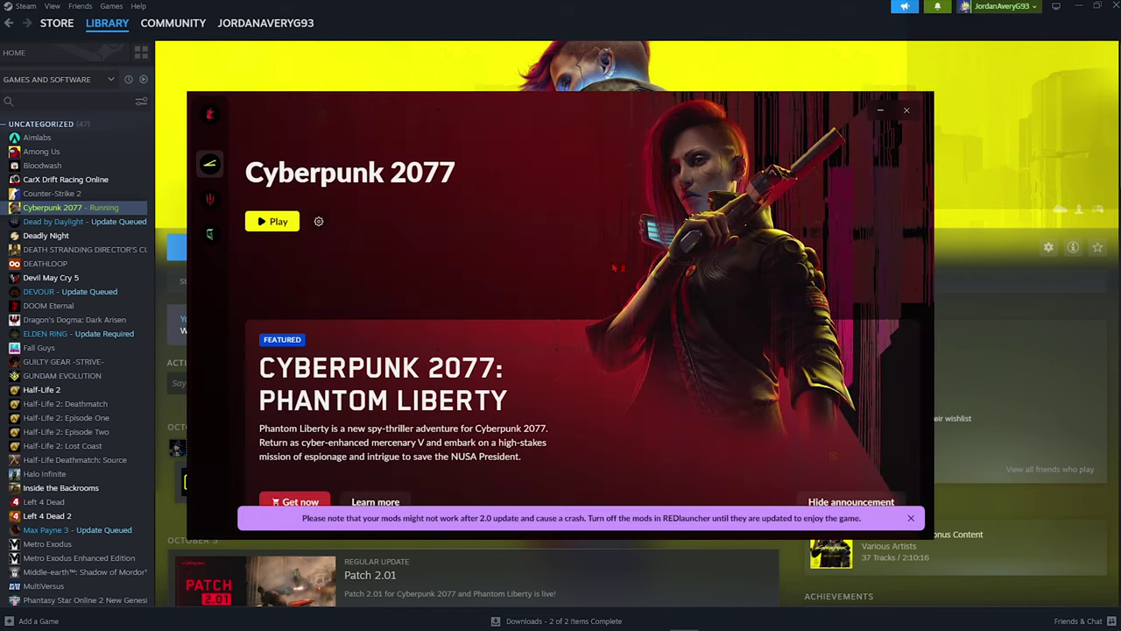
Reposition the REDlauncher window, start the game from it and continue past the intro screens to the main menu
left_click_drag(348, 161, 497, 172)
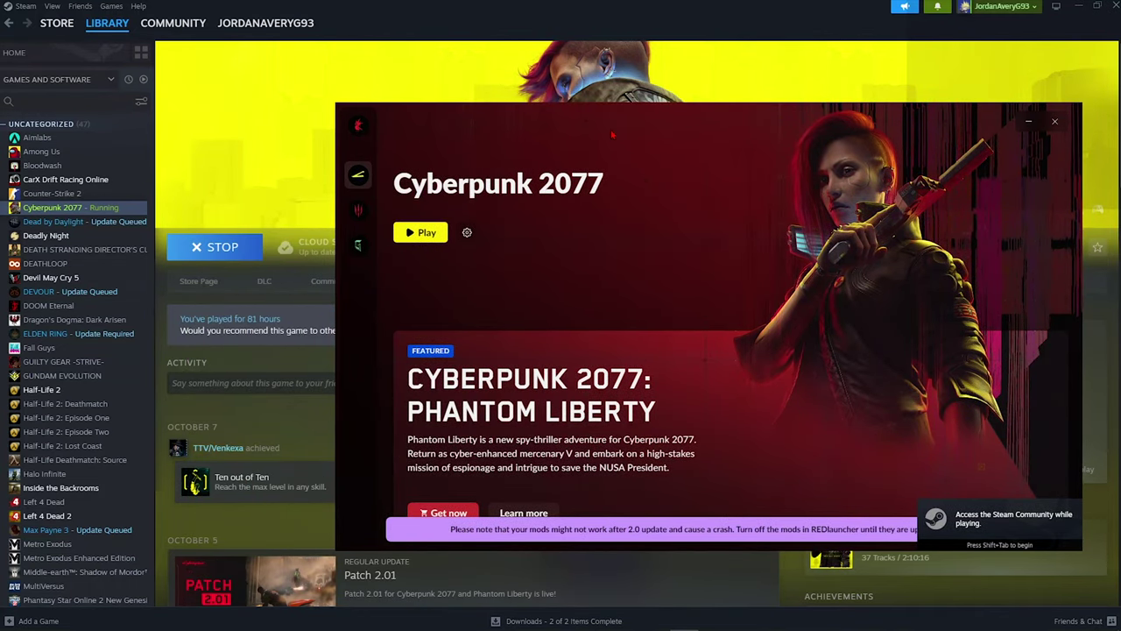
left_click_drag(613, 136, 452, 124)
left_click(308, 226)
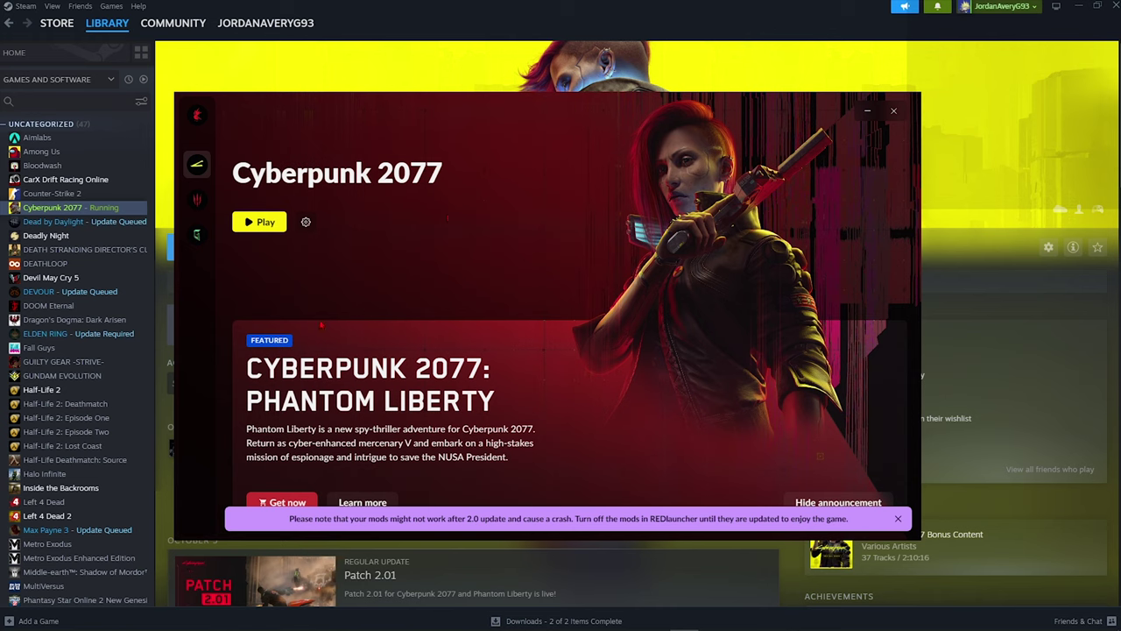
left_click(257, 224)
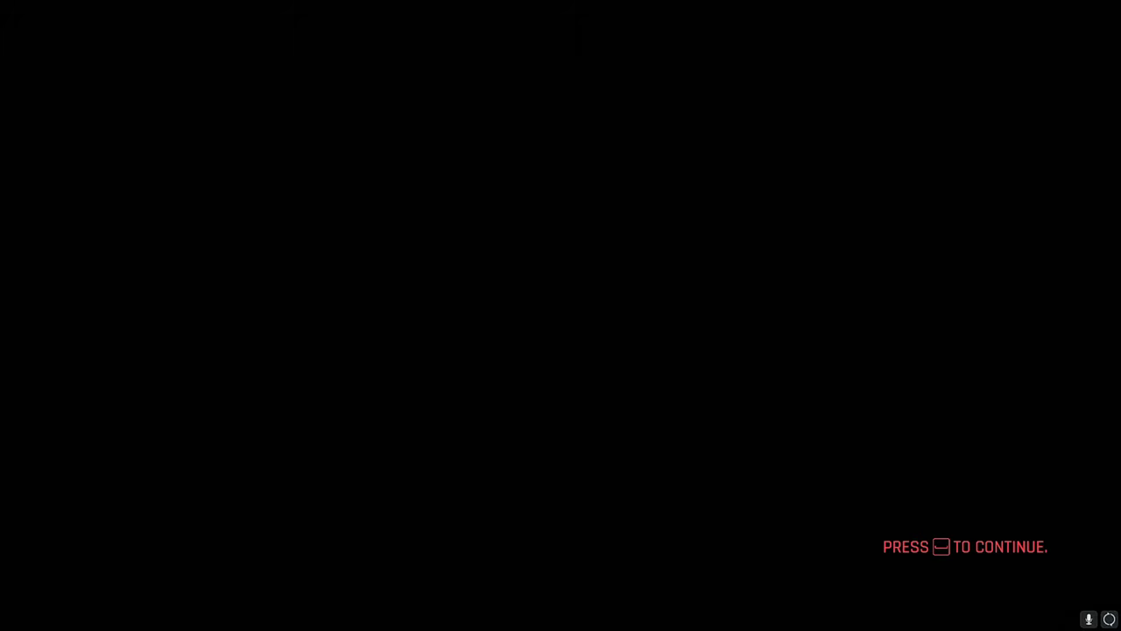
key("space")
key("space")
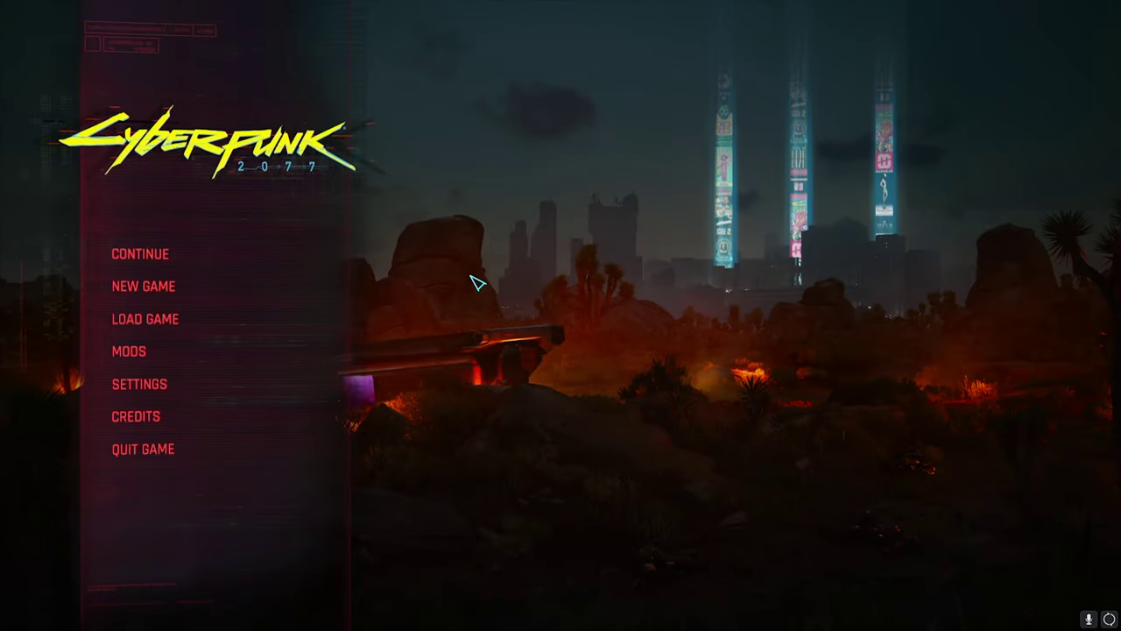
Open the Cyber Engine Tweaks overlay, collapse the Appearance Menu Mod window, and close the Bindings, Settings and Console windows
key("grave")
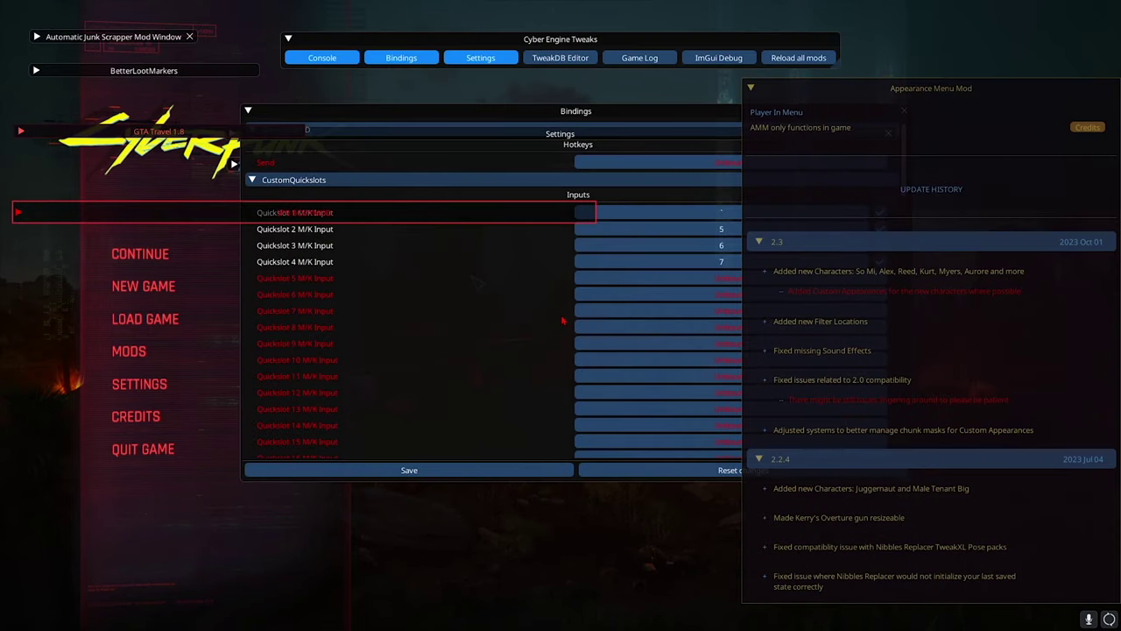
left_click(248, 110)
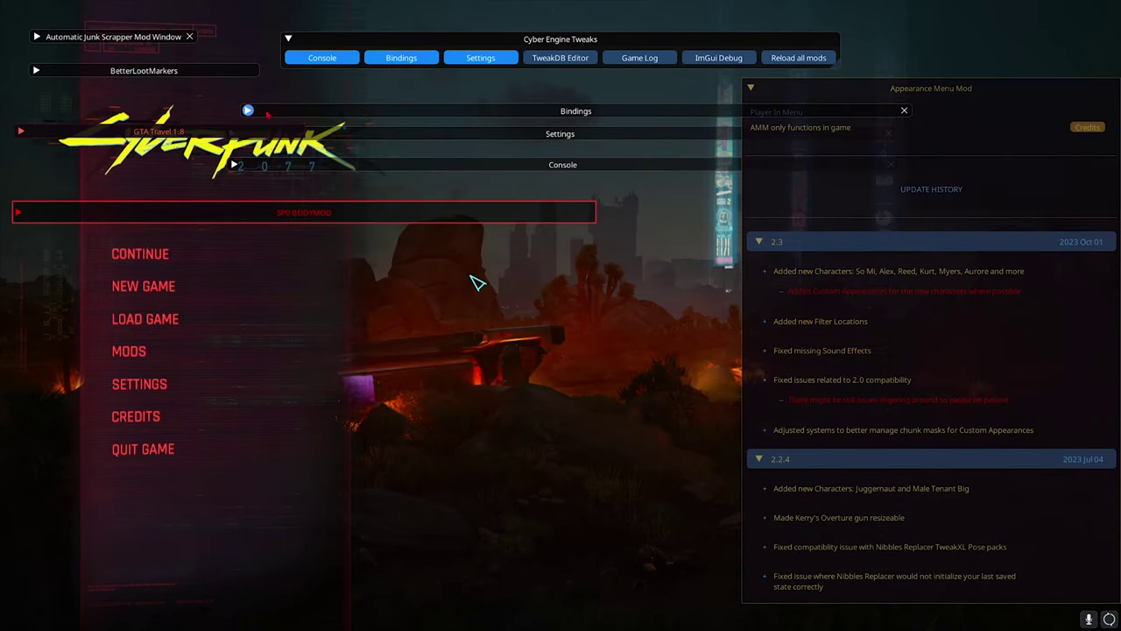
left_click(751, 88)
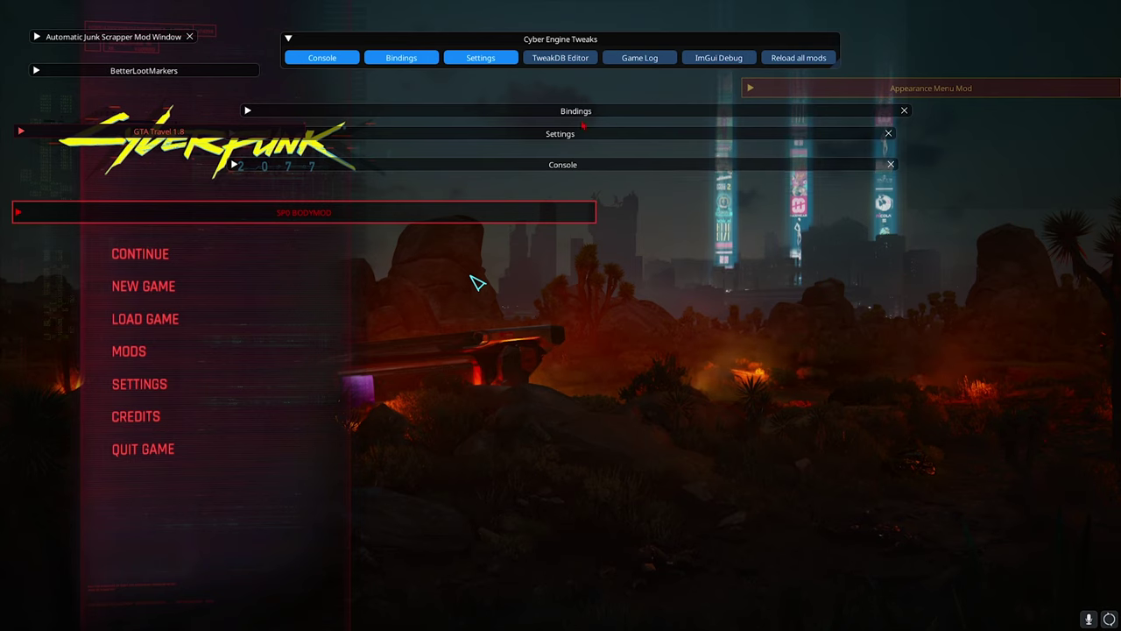
left_click(904, 110)
left_click(888, 133)
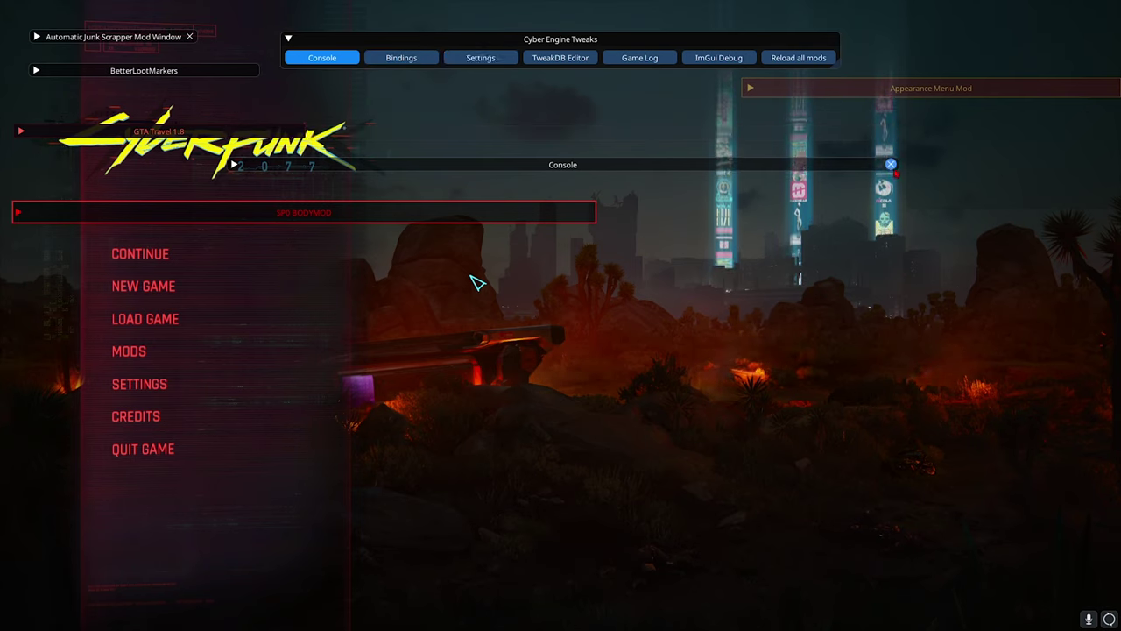
left_click(892, 164)
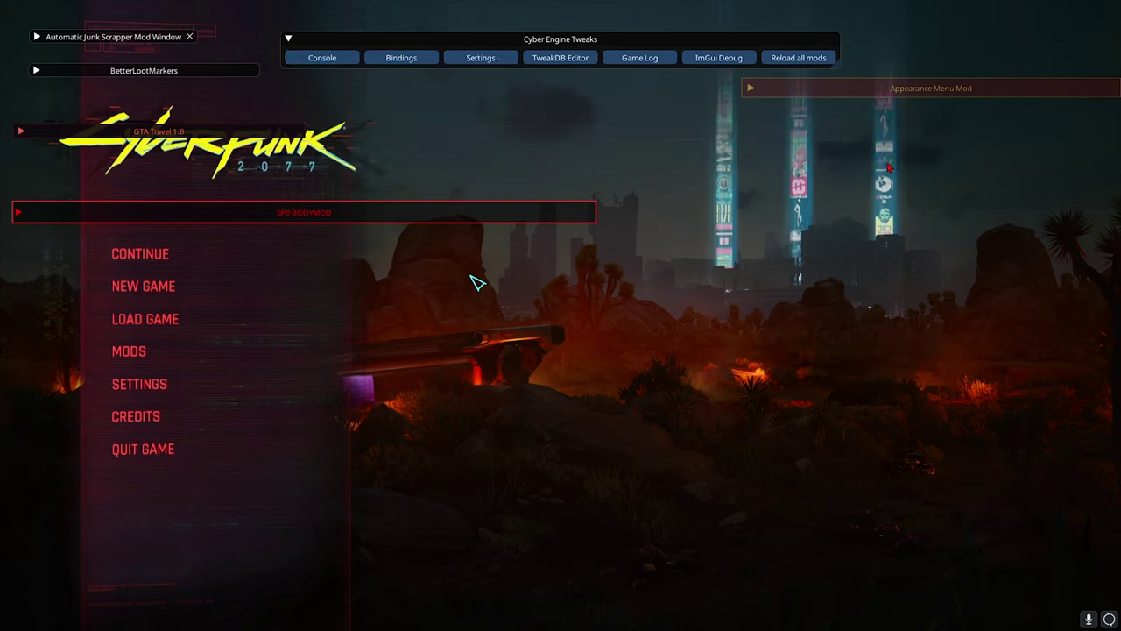
Open the Cyber Engine Tweaks console to review its mod loading log, and collapse the console window
left_click(288, 39)
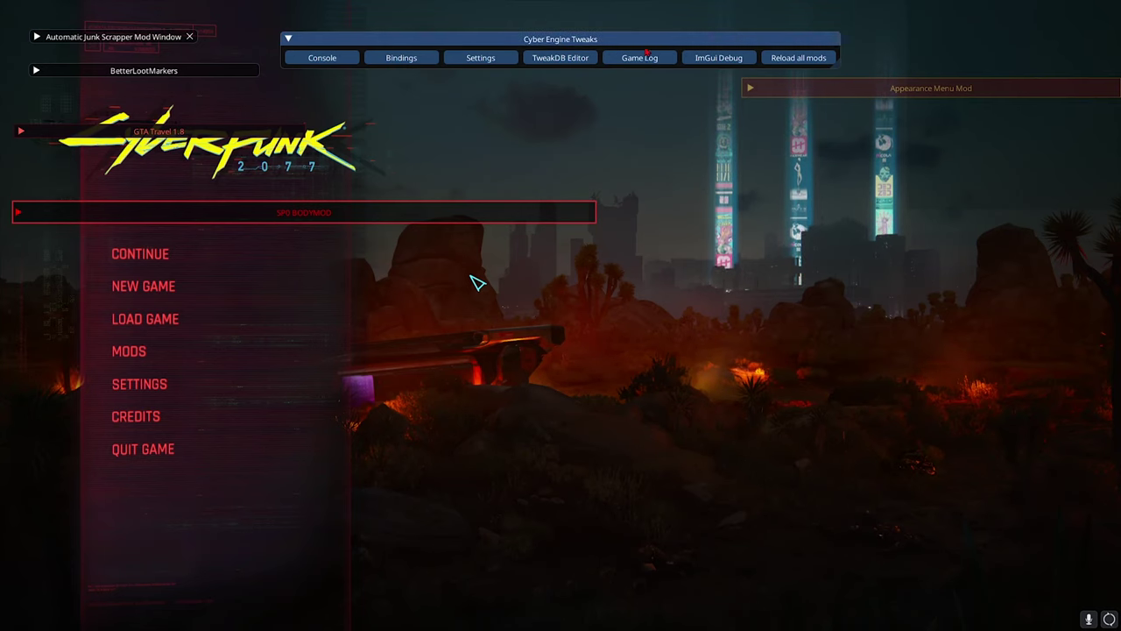
left_click(322, 57)
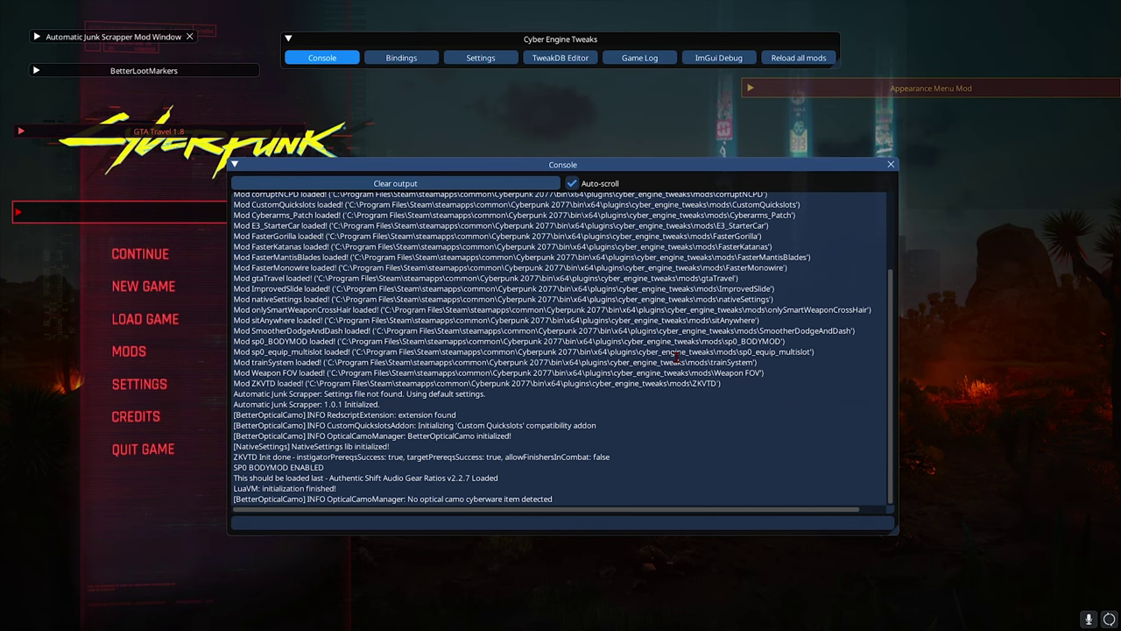
left_click(234, 165)
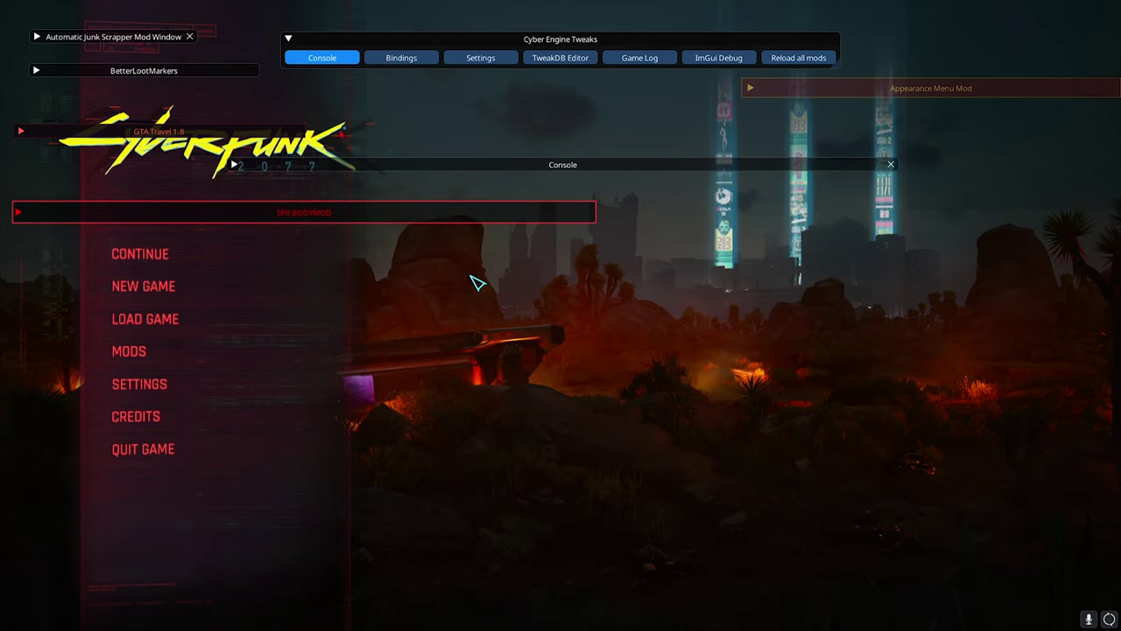
Bind CustomQuickslots' Quickslot 1 M/K Input to the backtick in the Cyber Engine Tweaks bindings, collapse the Bindings window and close the overlay
left_click(403, 58)
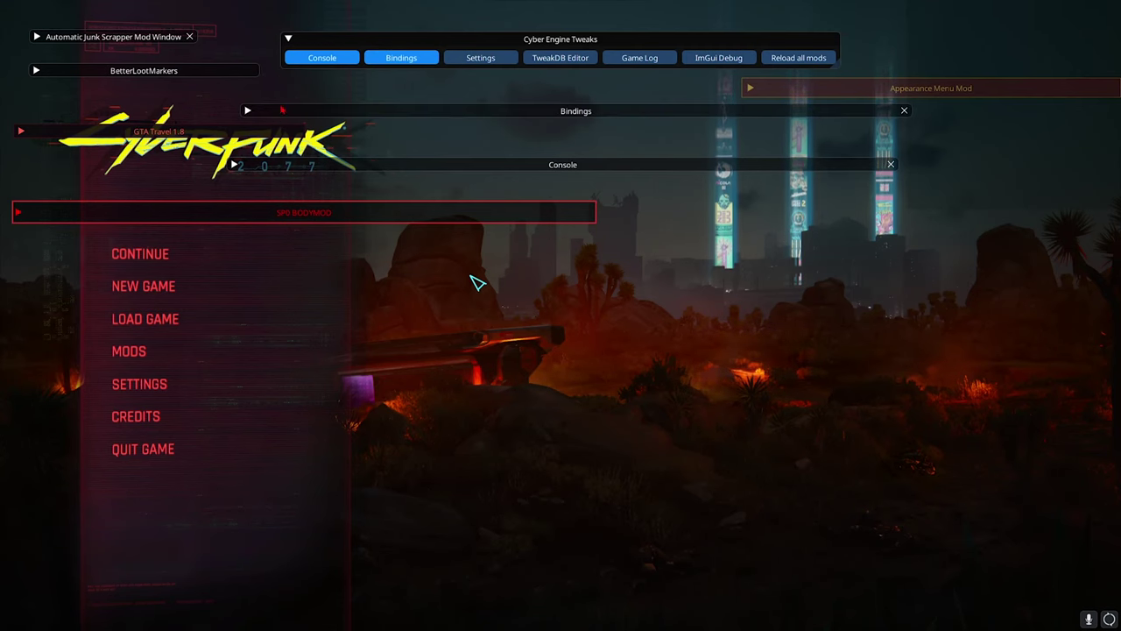
left_click(248, 110)
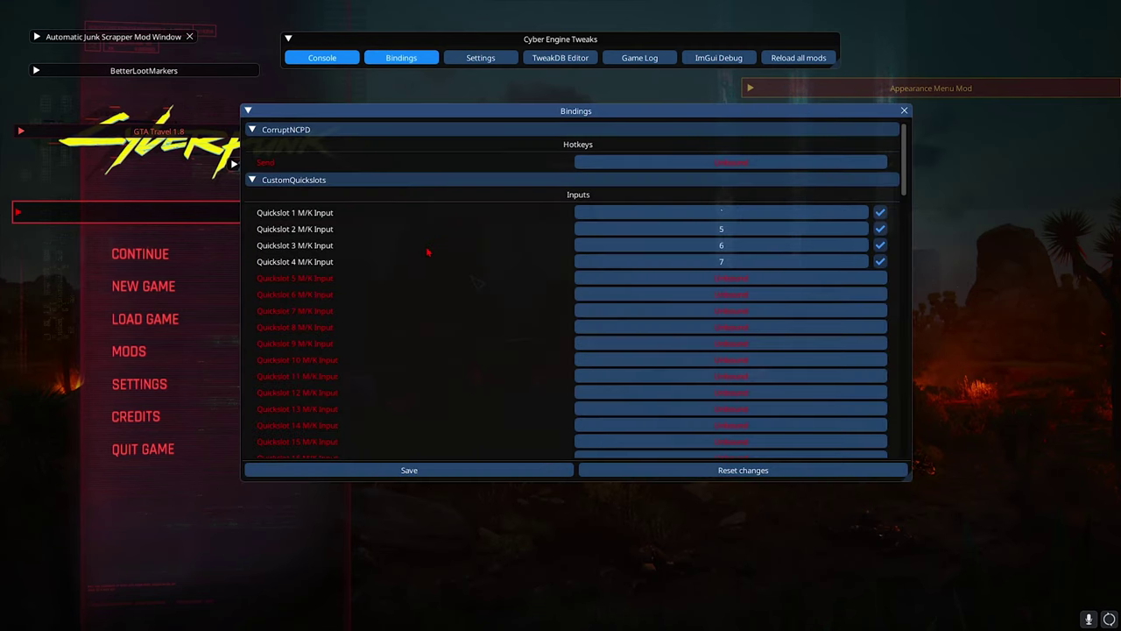
left_click(744, 211)
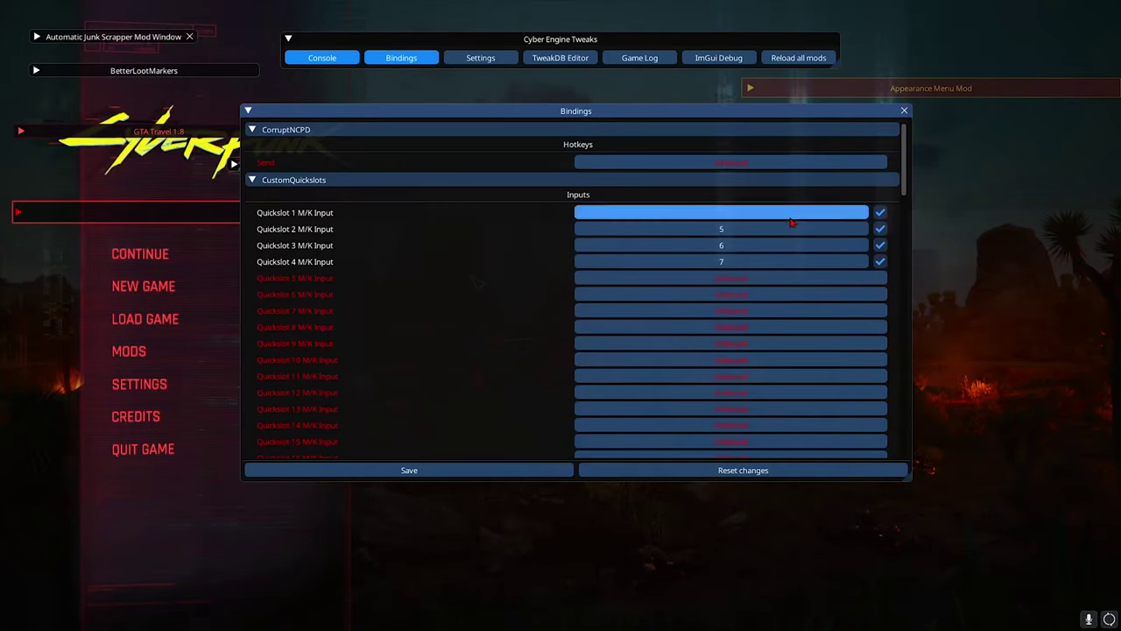
key("grave")
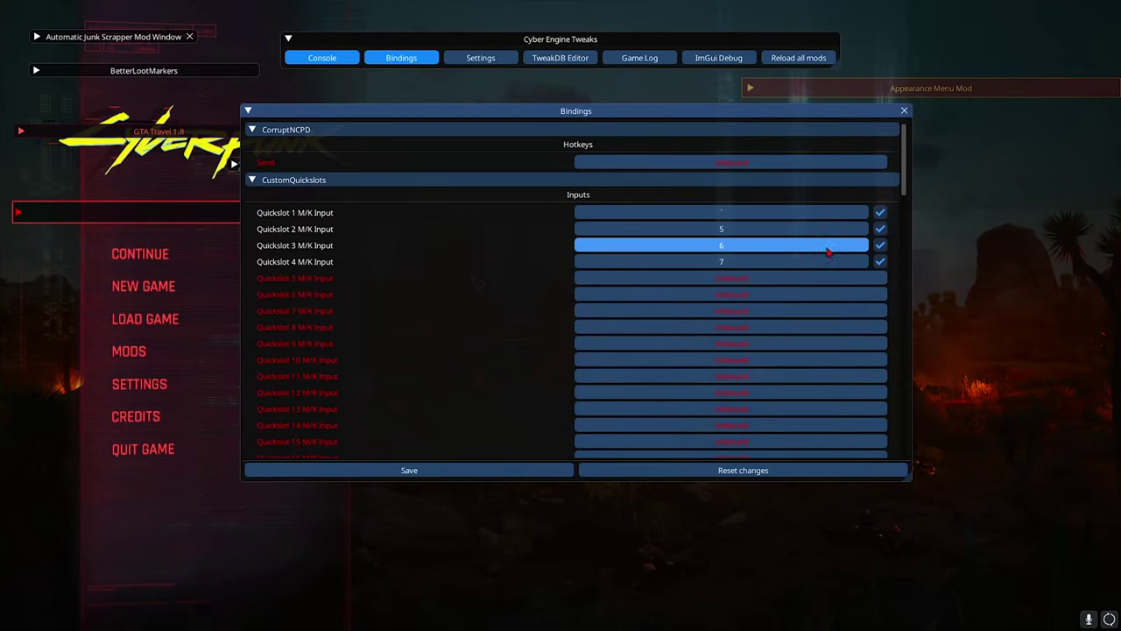
left_click(740, 211)
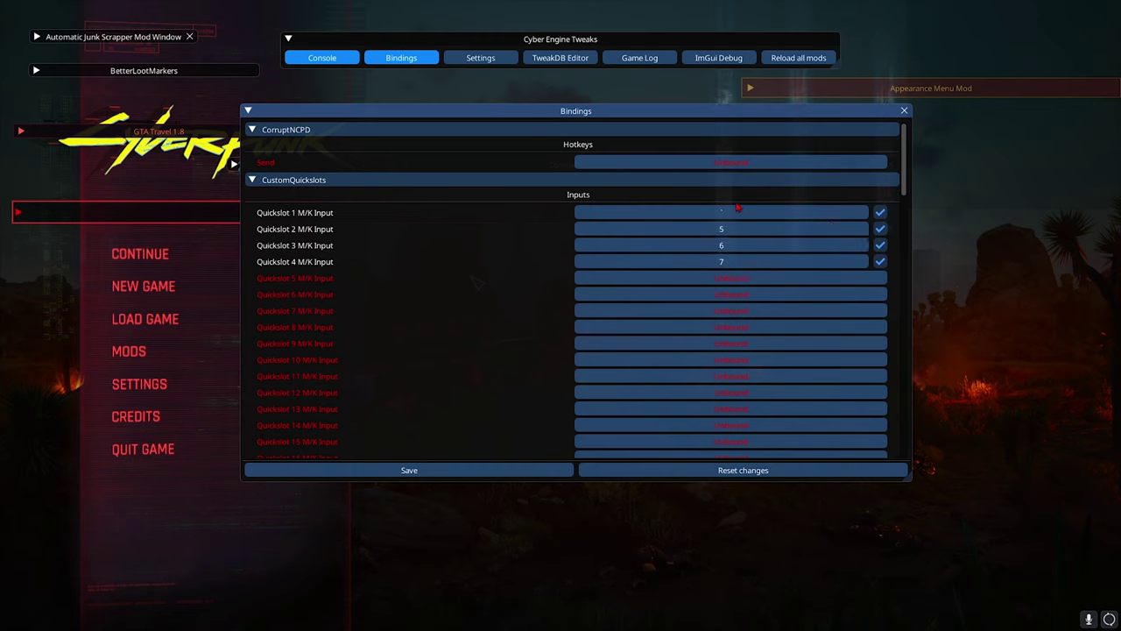
key("grave")
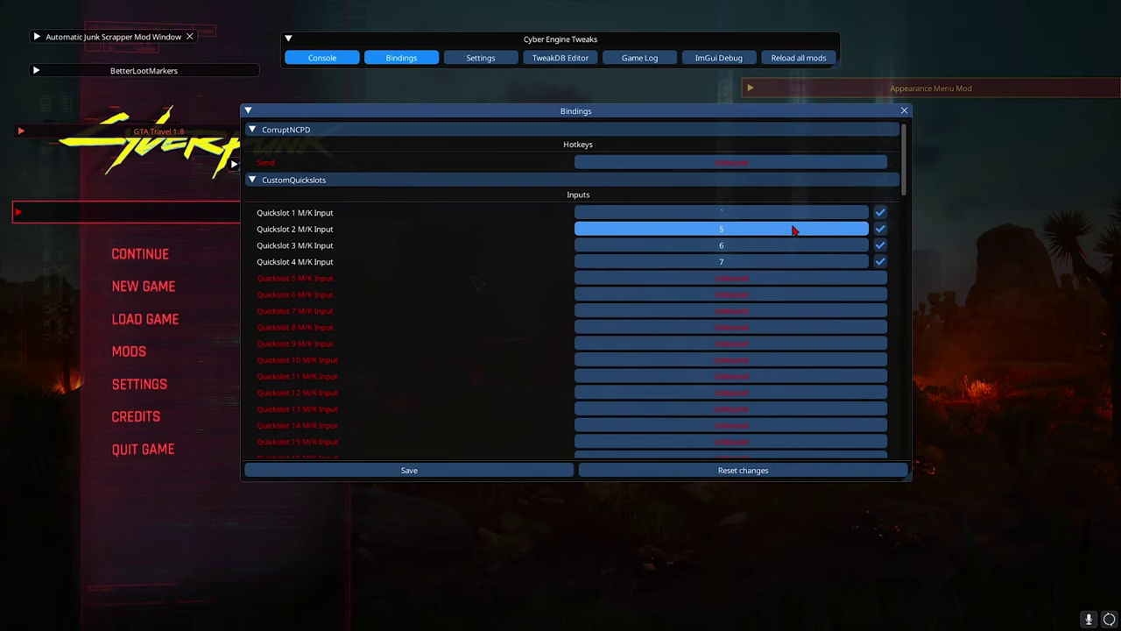
left_click(248, 111)
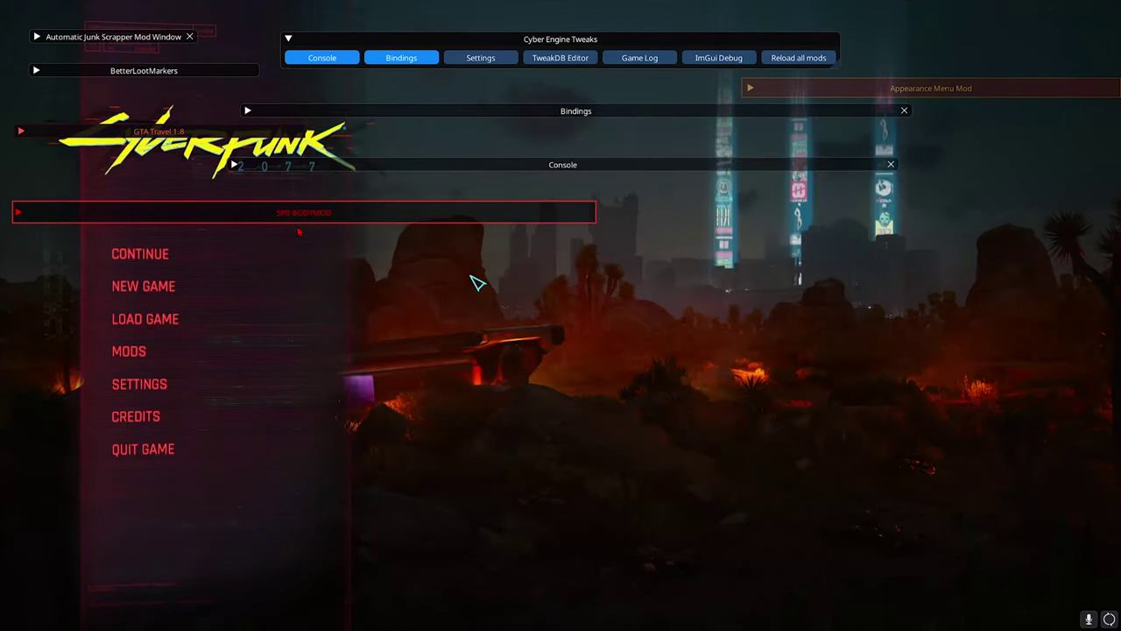
key("grave")
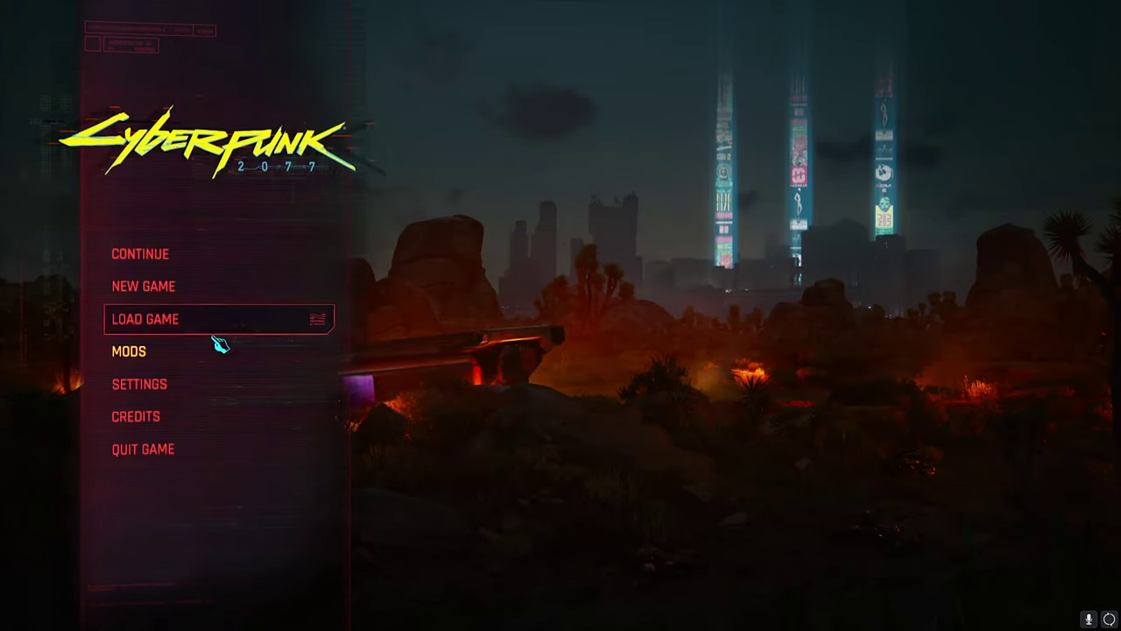
Open the game's mod settings and review the QSlots options, including the number of custom quickslots and the Slot 1 input settings
left_click(147, 356)
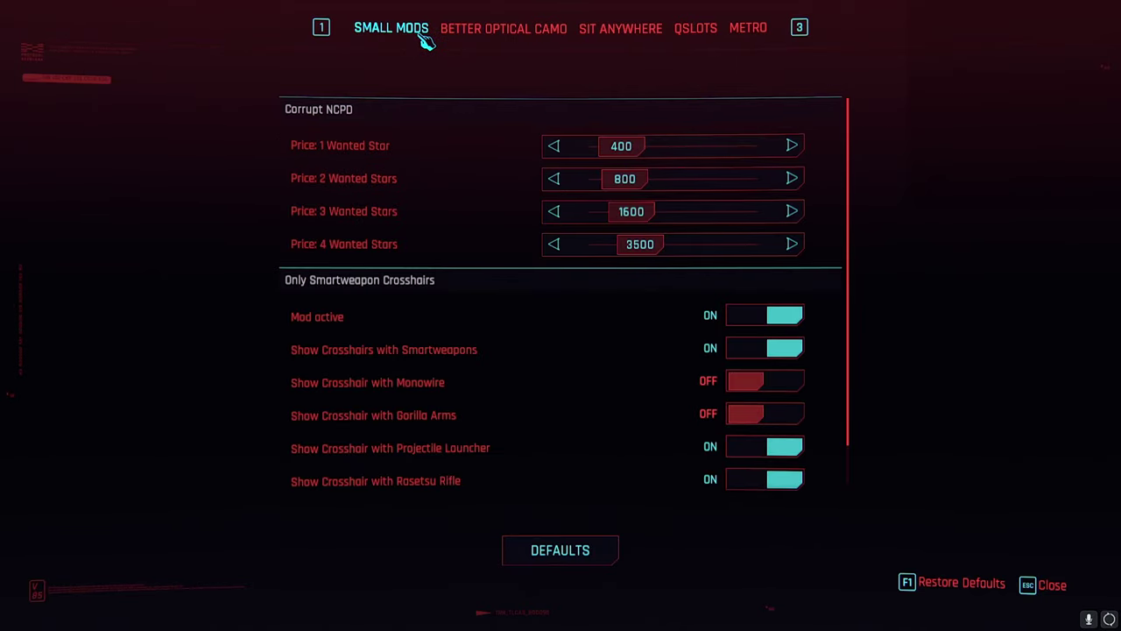
left_click(706, 42)
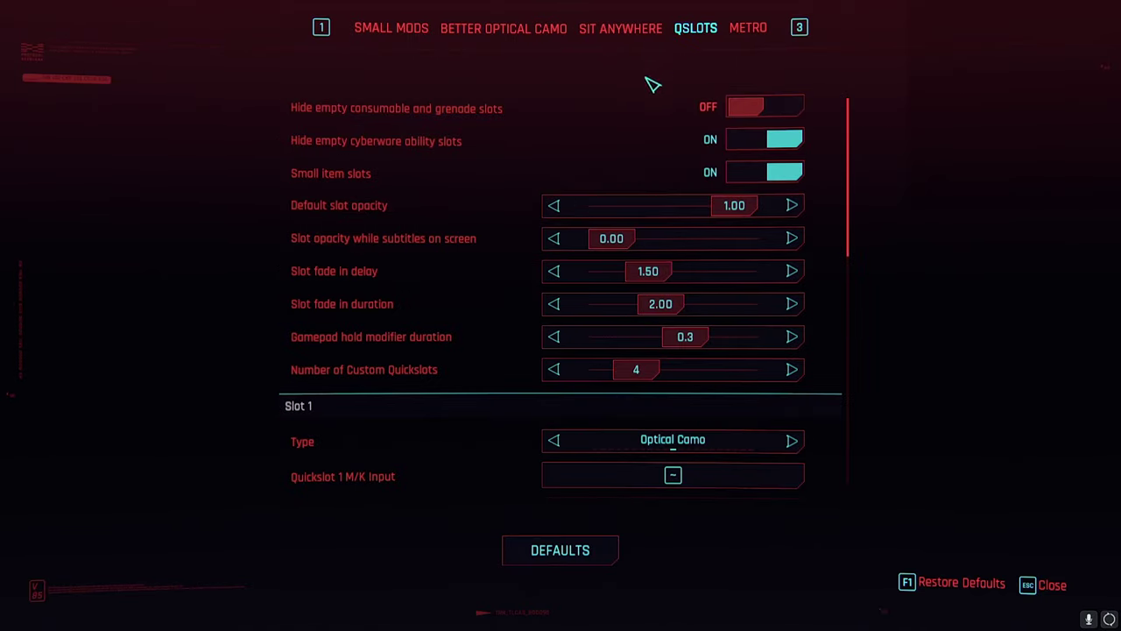
scroll(533, 241, "down", 1)
scroll(533, 241, "down", 2)
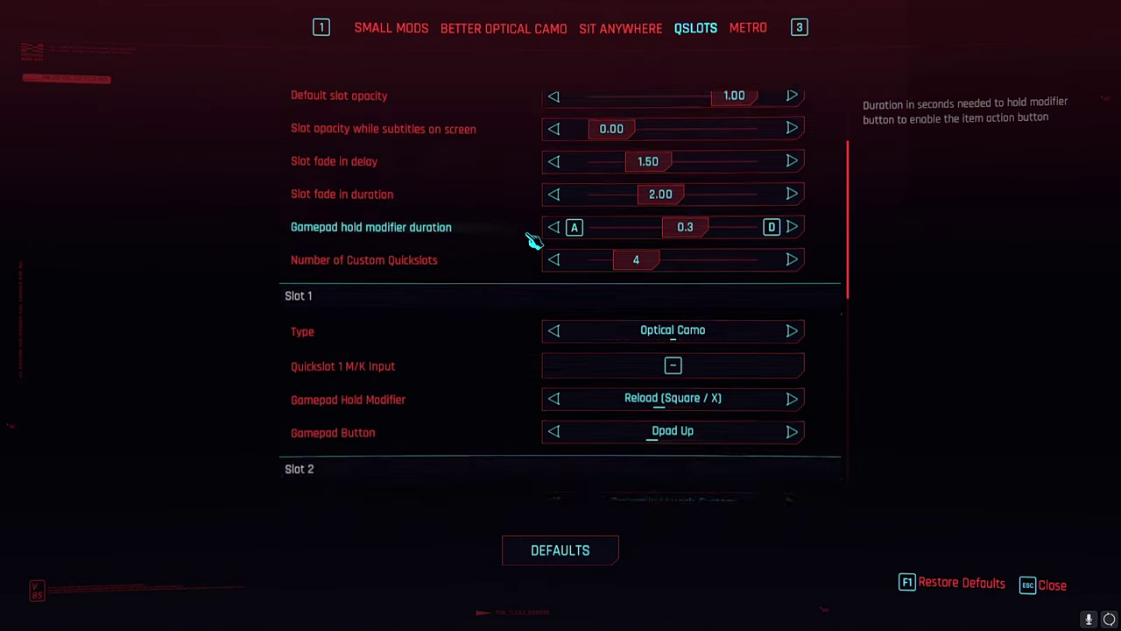
scroll(528, 242, "up", 1)
scroll(552, 306, "up", 1)
scroll(570, 320, "up", 1)
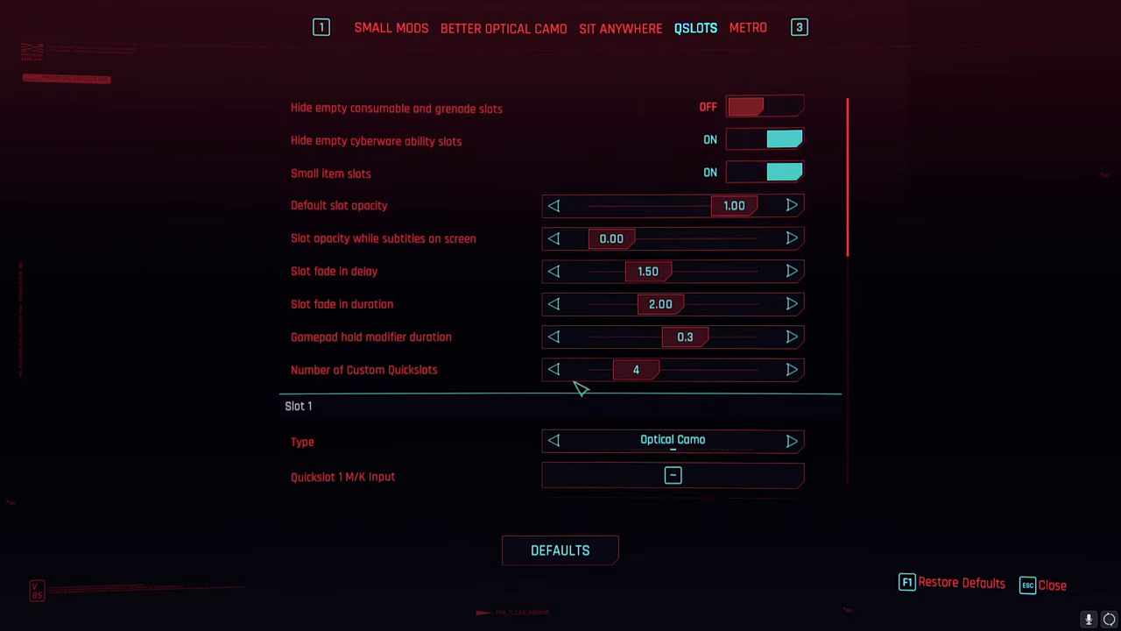
scroll(645, 374, "down", 6)
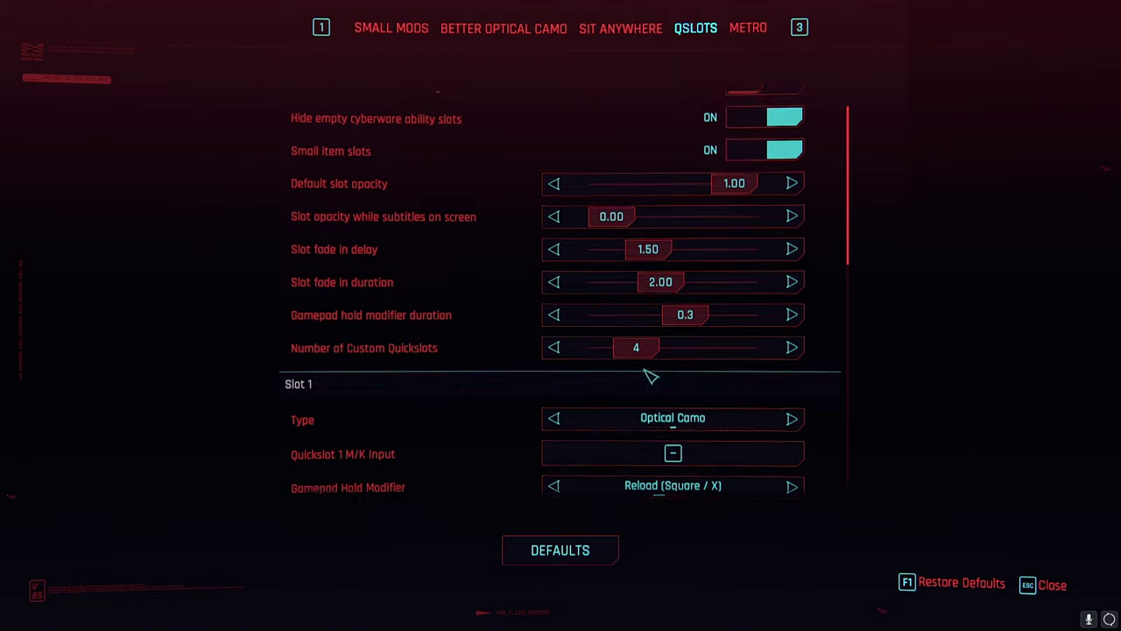